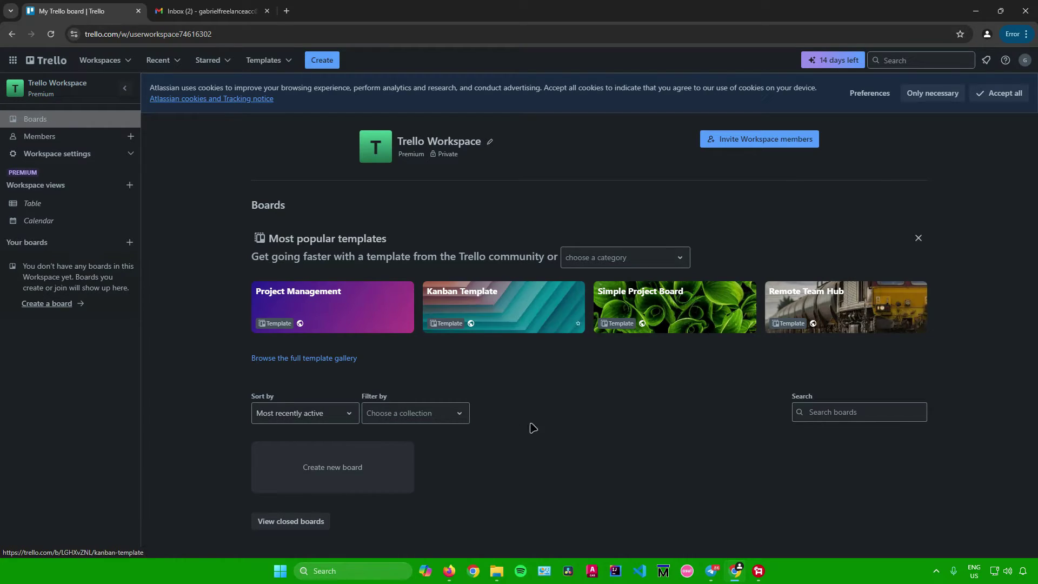
- Look through the full template gallery's categories and featured templates, and return to the workspace's boards page
{"action": "left_click", "coordinate": [318, 358]}
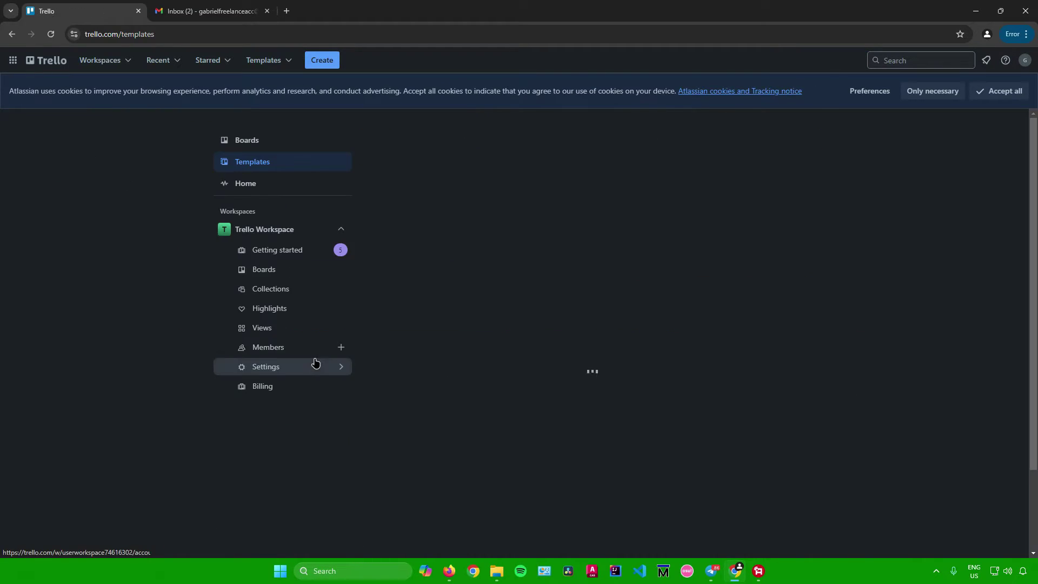
{"action": "scroll", "coordinate": [426, 302], "scroll_direction": "down", "scroll_amount": 4}
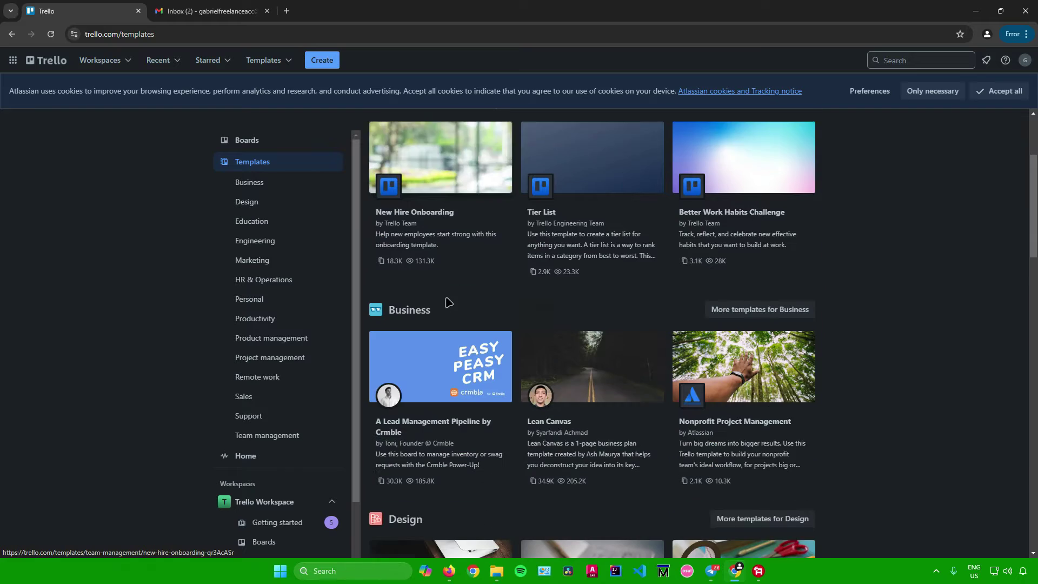
{"action": "scroll", "coordinate": [448, 297], "scroll_direction": "up", "scroll_amount": 4}
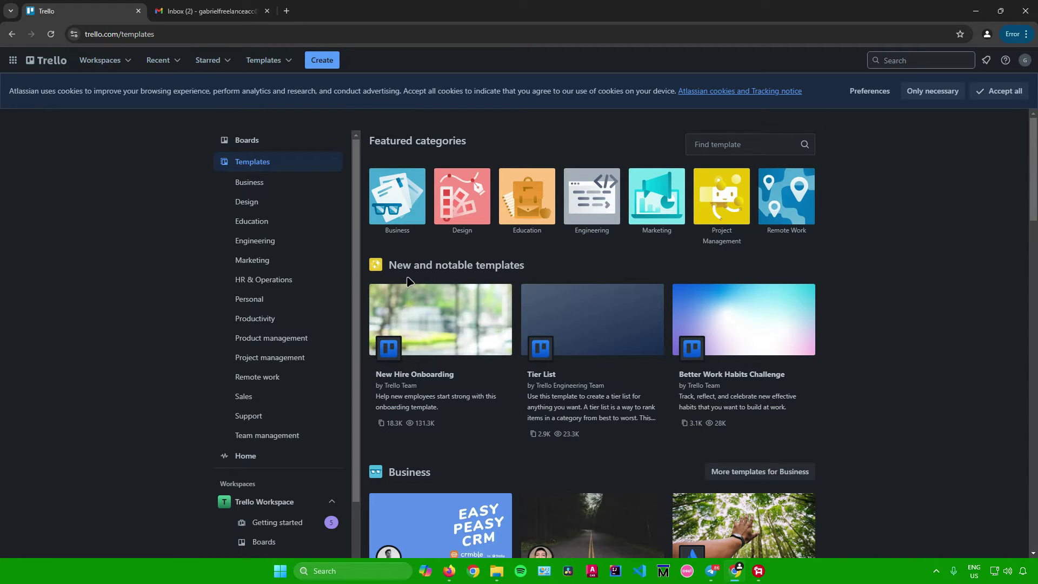
{"action": "scroll", "coordinate": [409, 282], "scroll_direction": "down", "scroll_amount": 3}
{"action": "scroll", "coordinate": [411, 280], "scroll_direction": "down", "scroll_amount": 9}
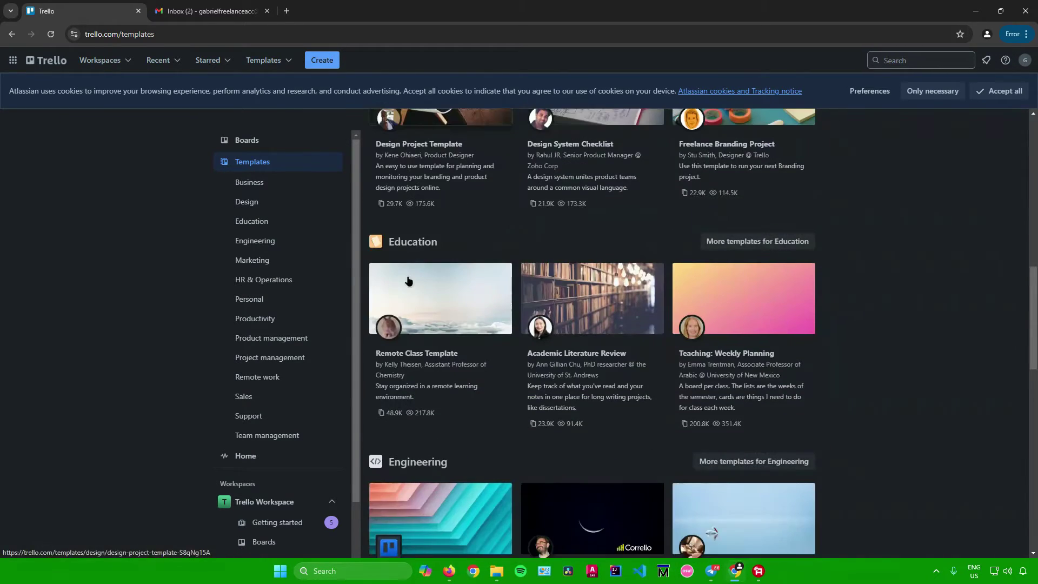
{"action": "scroll", "coordinate": [409, 281], "scroll_direction": "up", "scroll_amount": 11}
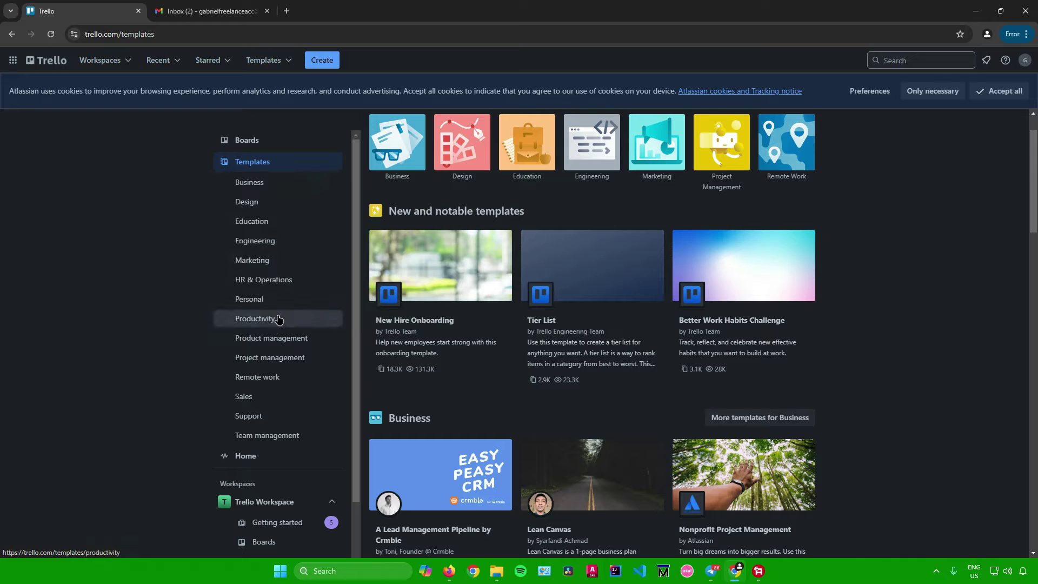
{"action": "key", "text": "alt+Left"}
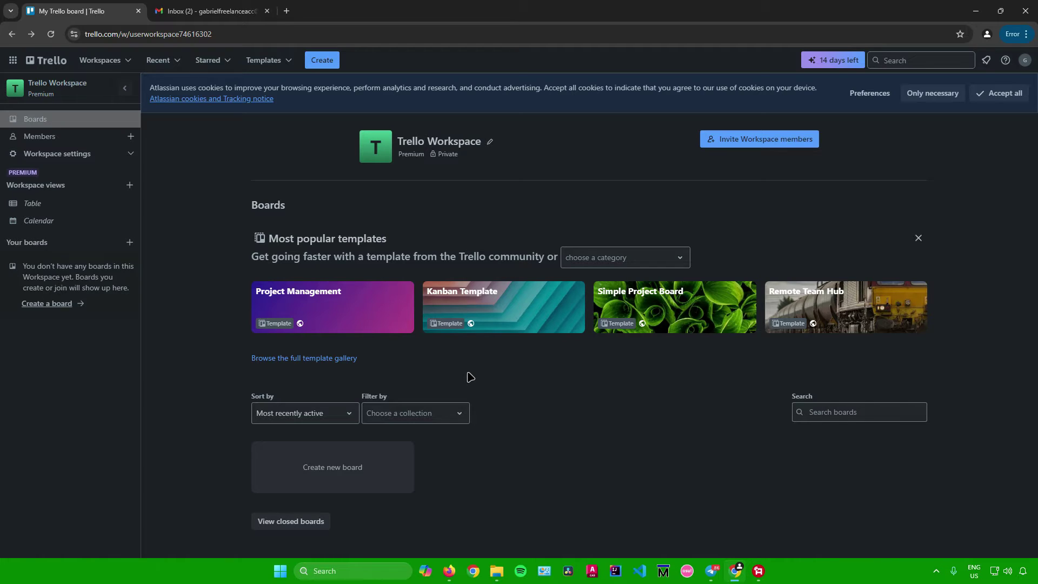
- Open the Project Management template, dismiss its introduction and close its description to view the lists
{"action": "left_click", "coordinate": [341, 307]}
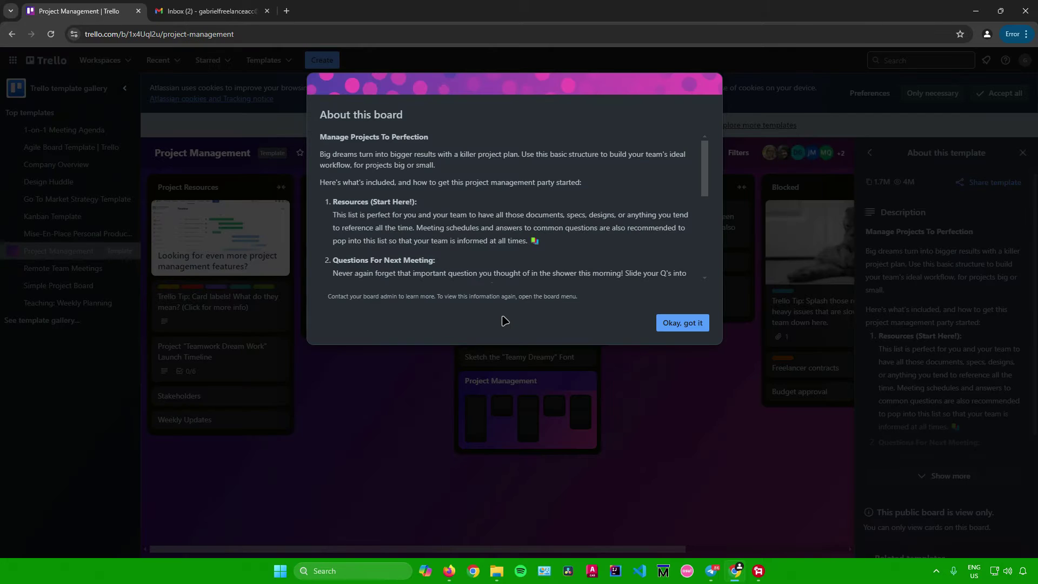
{"action": "left_click", "coordinate": [665, 325]}
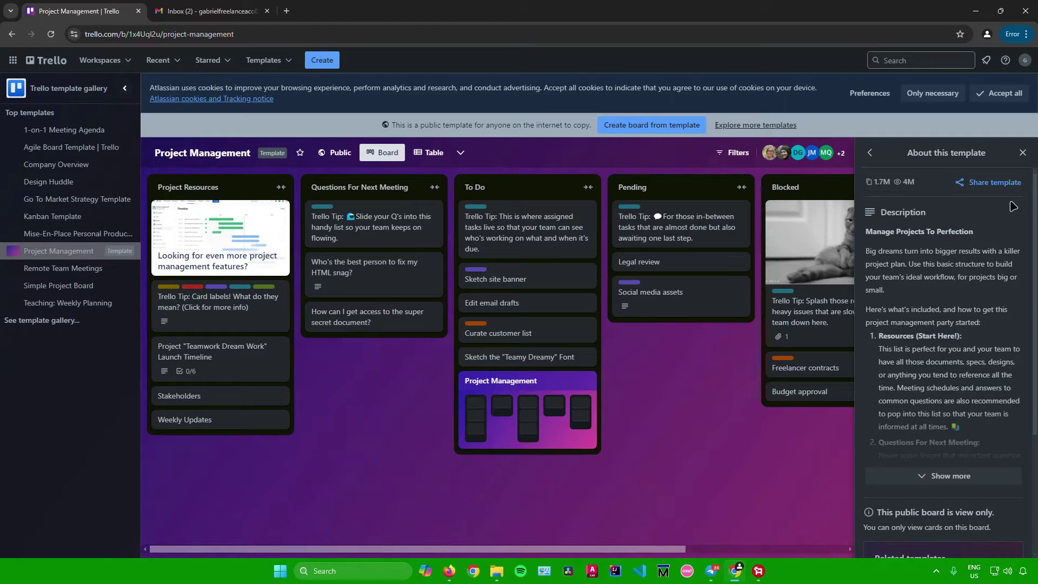
{"action": "left_click", "coordinate": [1024, 152]}
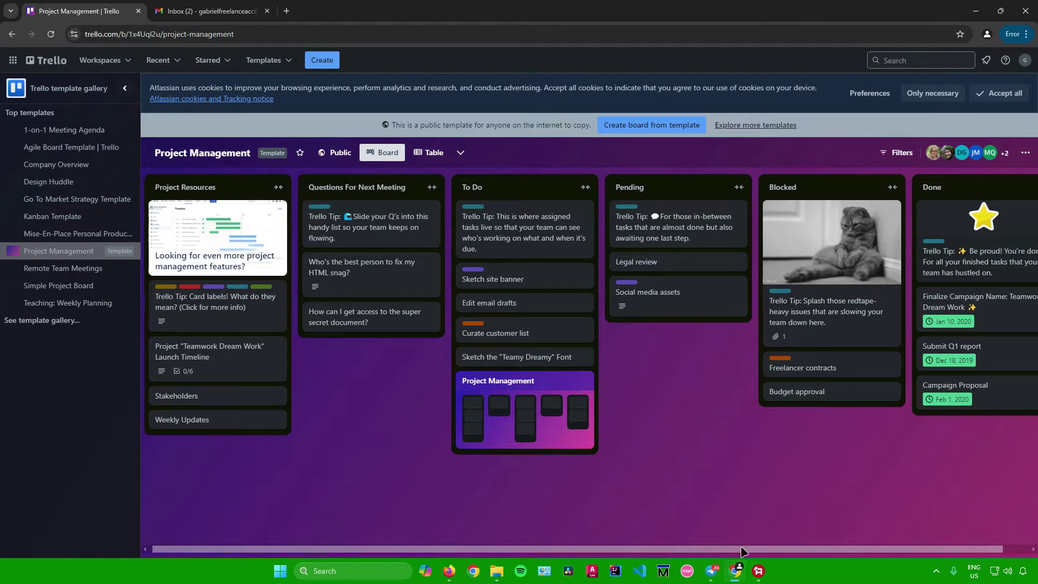
{"action": "mouse_move", "coordinate": [744, 552]}
{"action": "left_mouse_down"}
{"action": "mouse_move", "coordinate": [774, 552]}
{"action": "mouse_move", "coordinate": [741, 552]}
{"action": "left_mouse_up"}
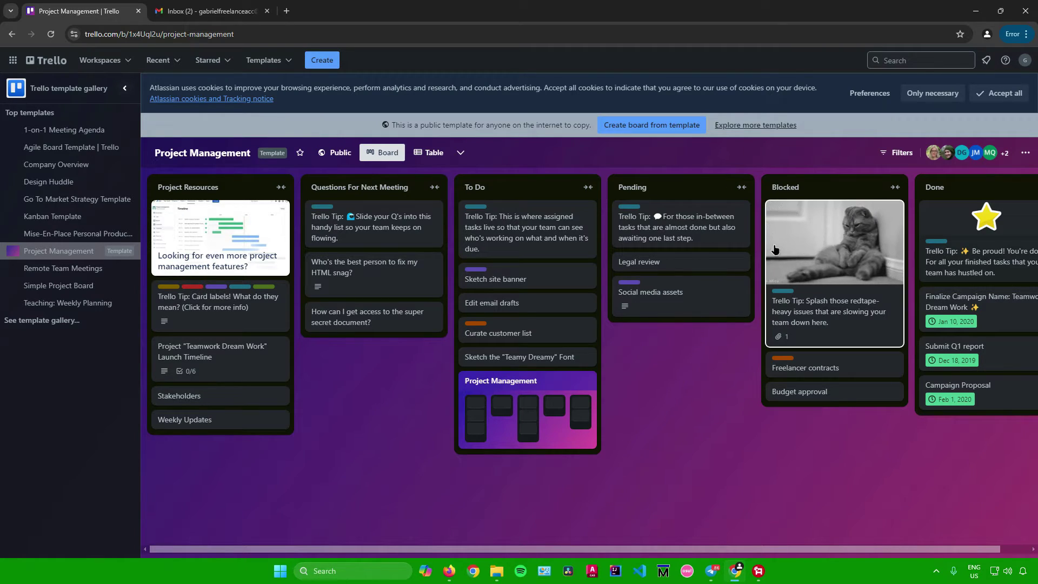
- Create a board from the template titled "Project Management Workspace", without keeping cards or template cards
{"action": "left_click", "coordinate": [645, 127]}
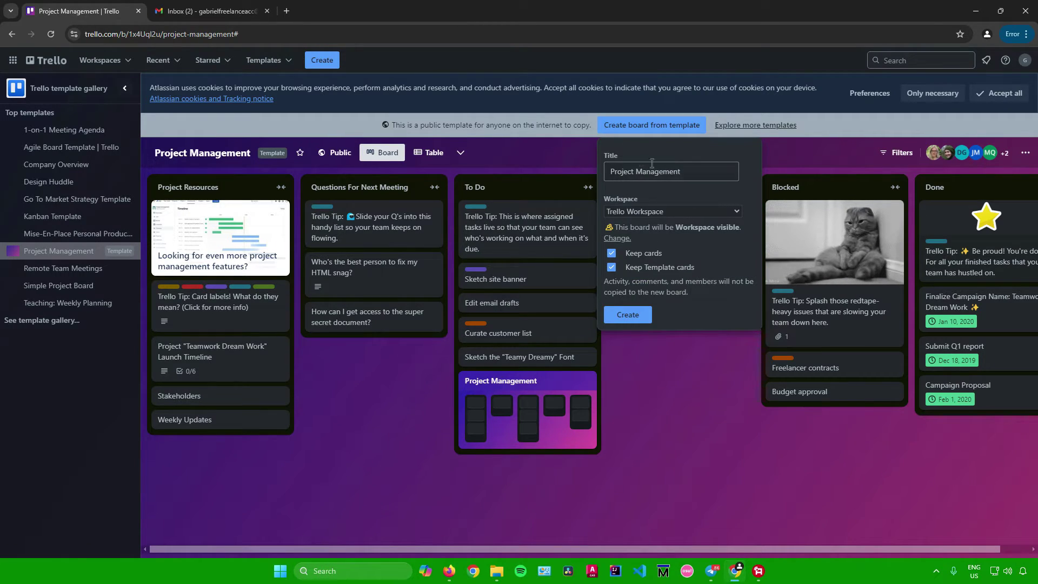
{"action": "left_click", "coordinate": [689, 175]}
{"action": "left_click", "coordinate": [698, 174]}
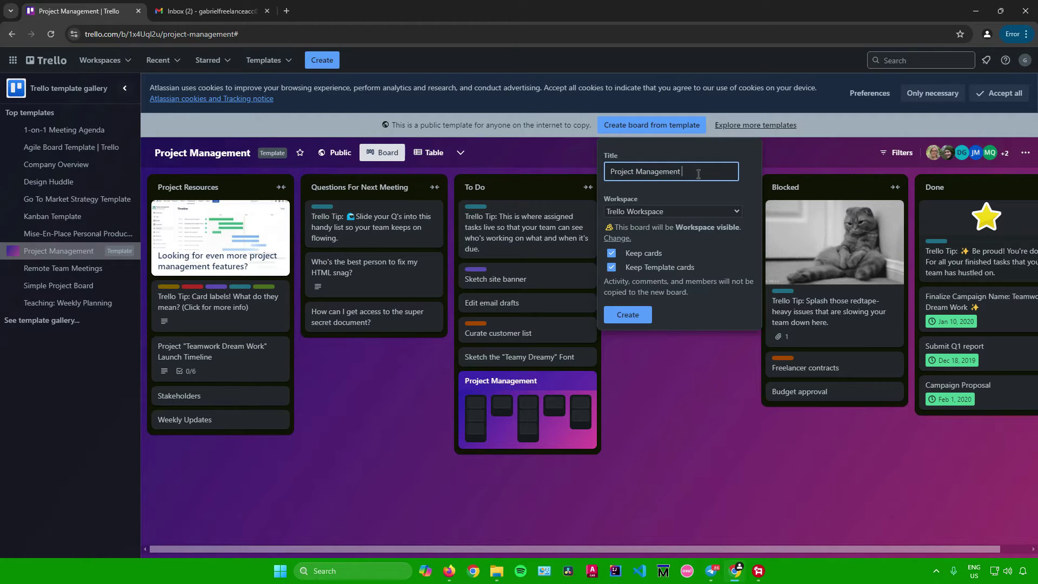
{"action": "type", "text": "Workspace"}
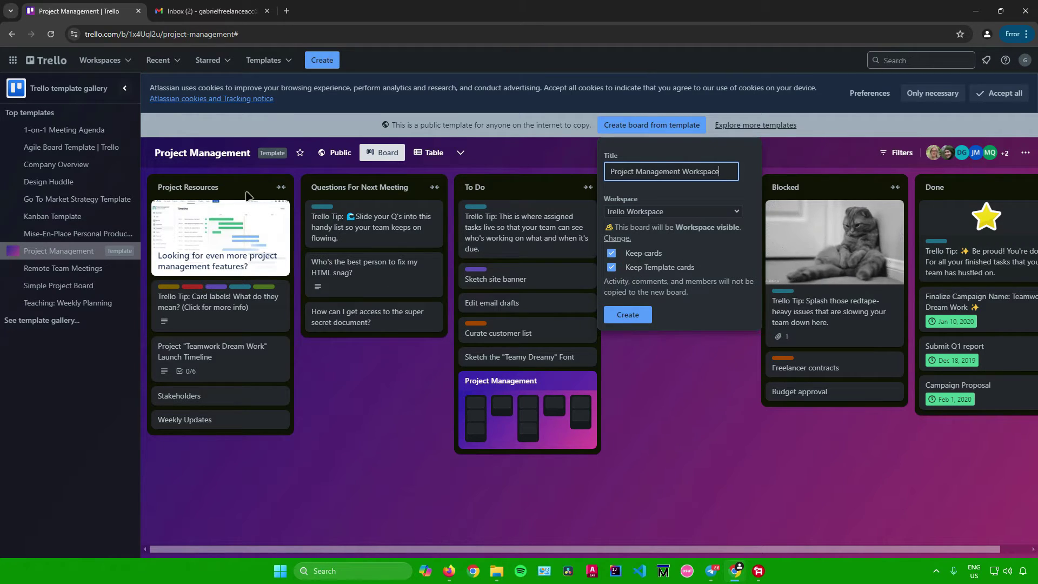
{"action": "left_click", "coordinate": [612, 253]}
{"action": "left_click", "coordinate": [612, 267]}
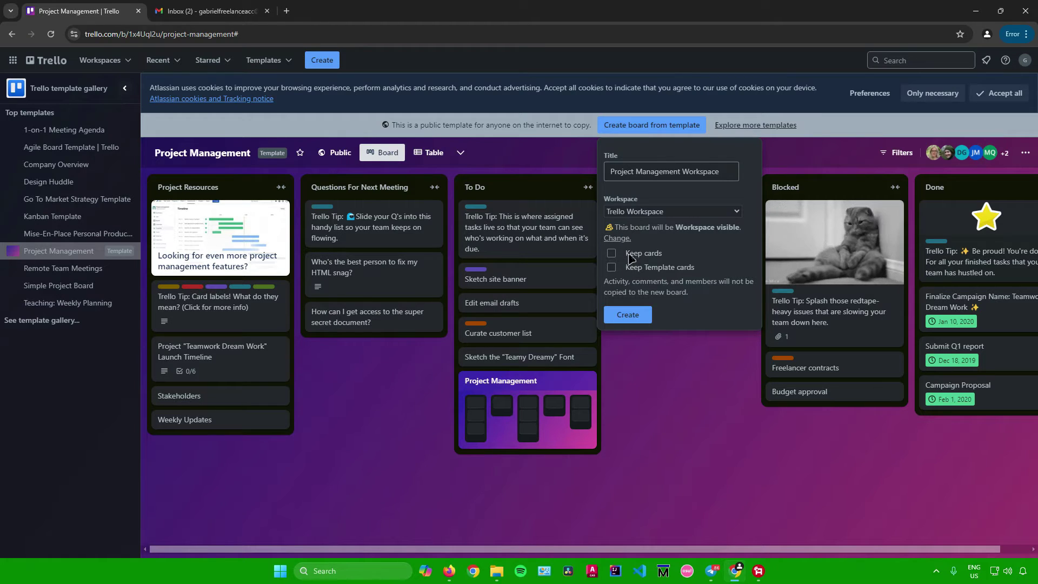
{"action": "left_click", "coordinate": [628, 314]}
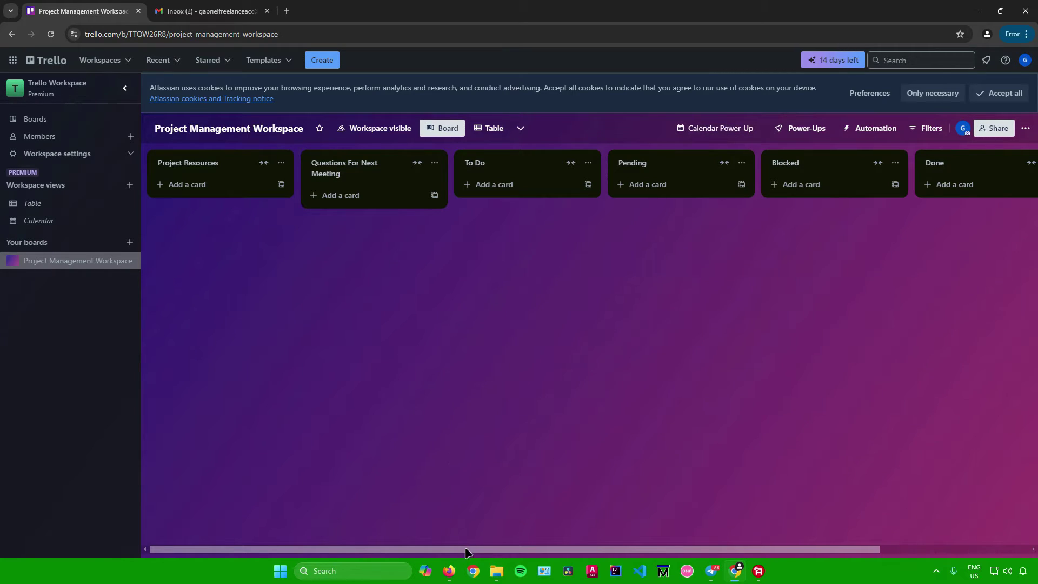
- Add the cards "Record a video about freelancing" and "Record a video about editing" to the To Do list
{"action": "left_click_drag", "start_coordinate": [467, 552], "coordinate": [359, 515]}
{"action": "left_click", "coordinate": [514, 186]}
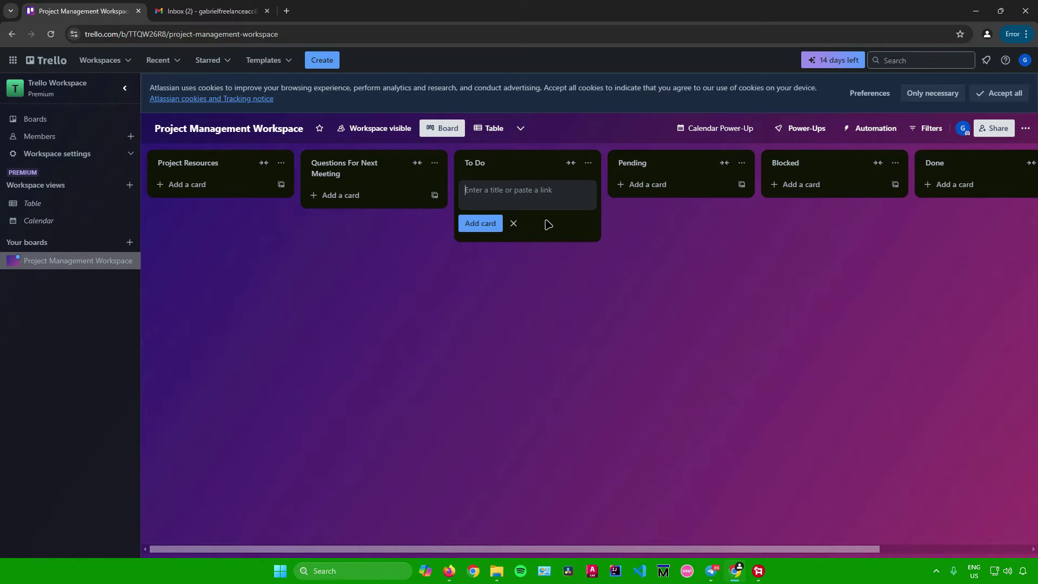
{"action": "type", "text": "Record a video about freelancing"}
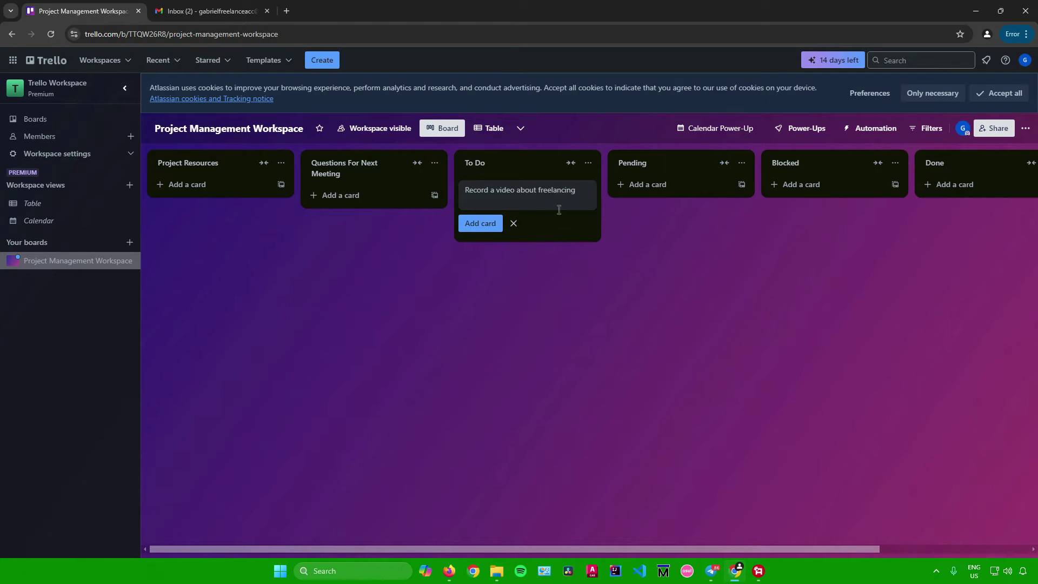
{"action": "key", "text": "Return"}
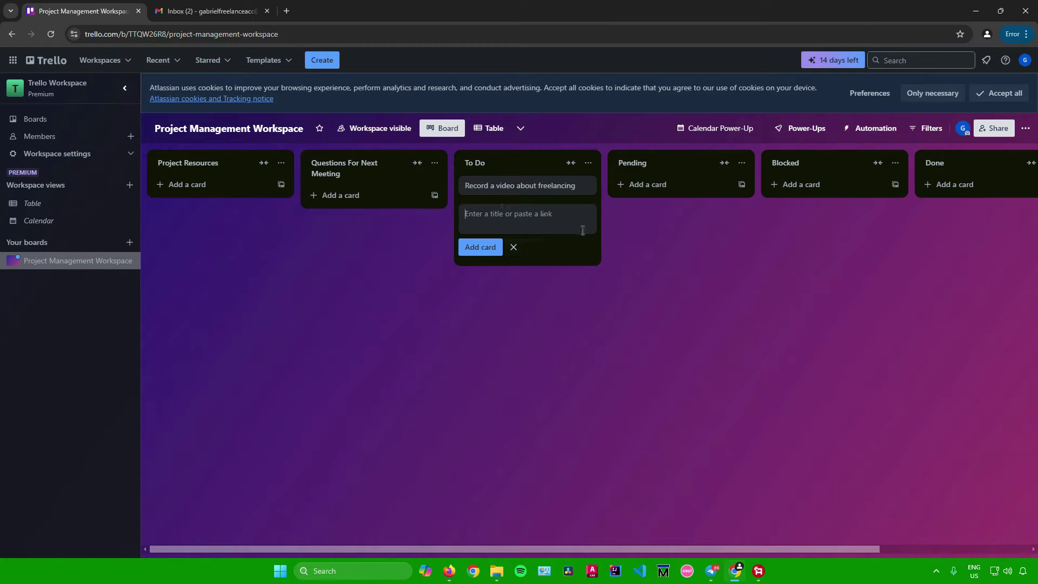
{"action": "type", "text": "Record a video about editing"}
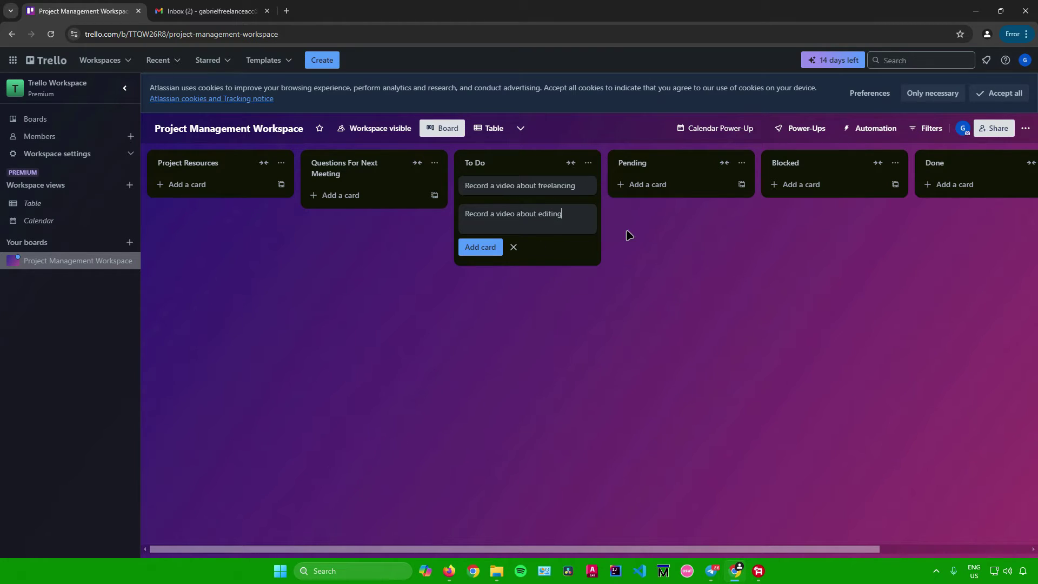
{"action": "key", "text": "Return"}
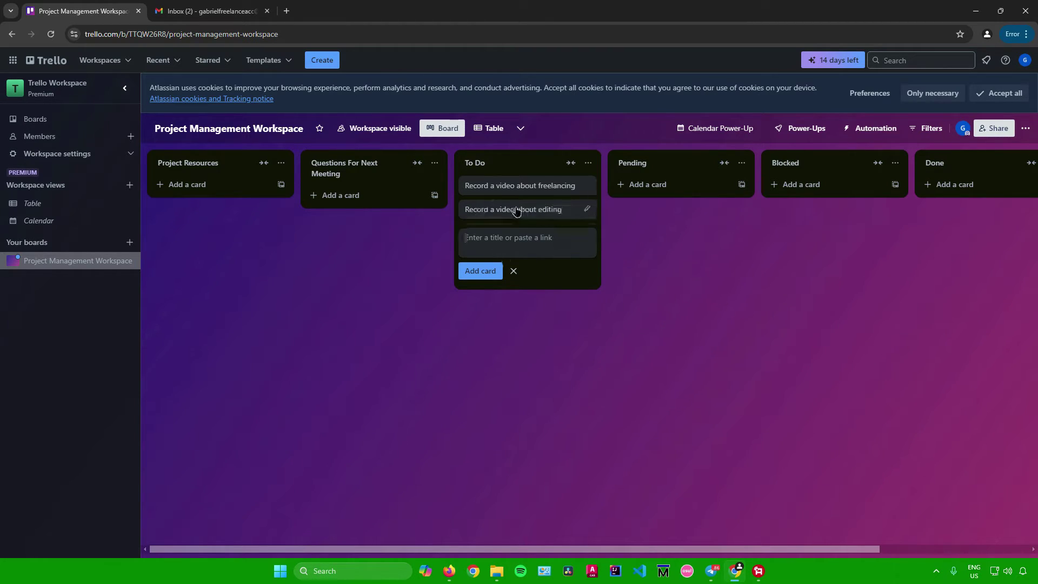
{"action": "left_click", "coordinate": [514, 274]}
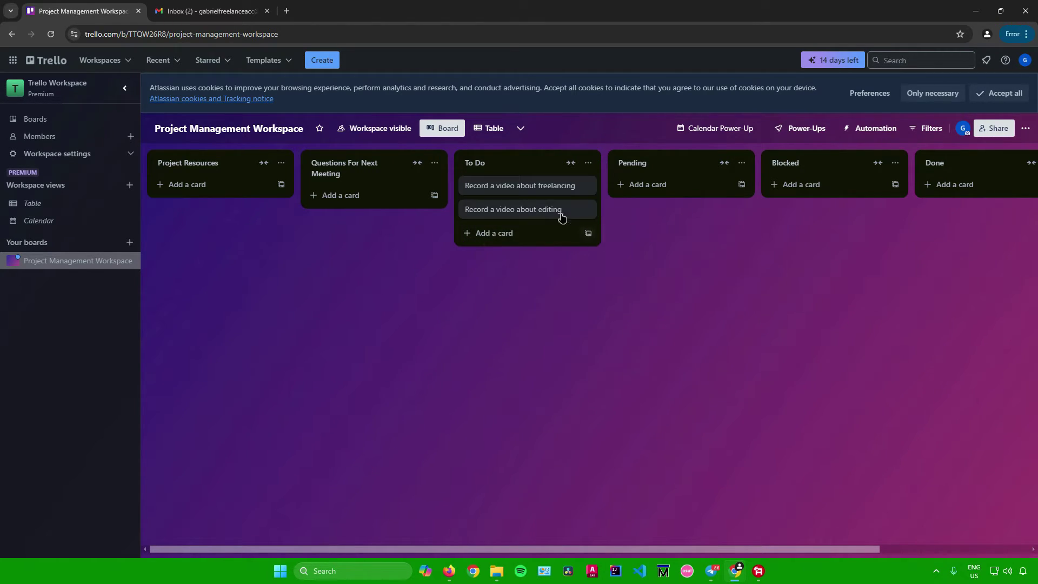
- Try moving the "Record a video about freelancing" card from To Do to the neighbouring lists and back
{"action": "mouse_move", "coordinate": [505, 186]}
{"action": "left_mouse_down"}
{"action": "mouse_move", "coordinate": [638, 178]}
{"action": "mouse_move", "coordinate": [503, 183]}
{"action": "left_mouse_up"}
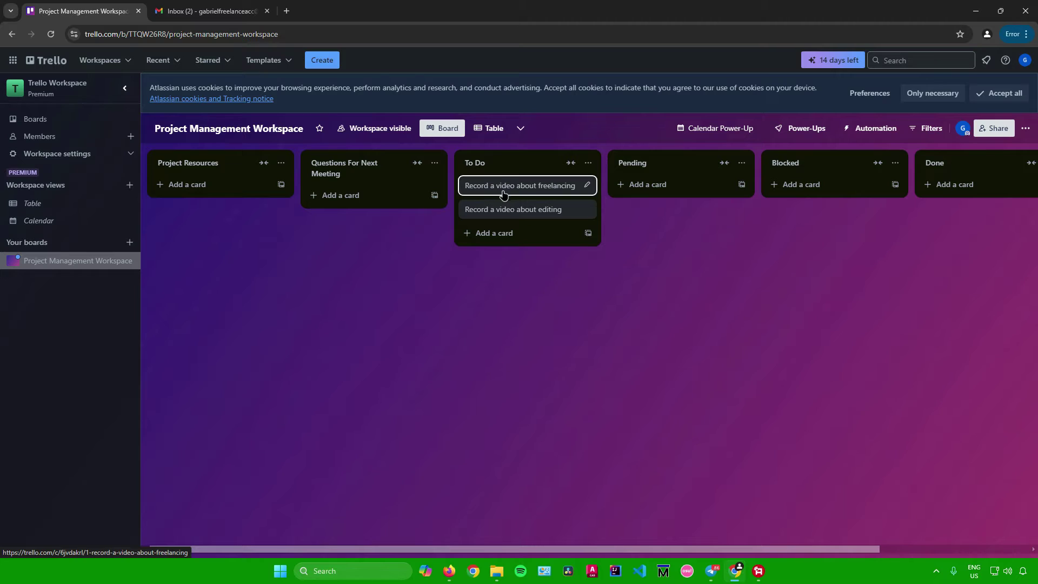
{"action": "left_click_drag", "start_coordinate": [520, 188], "coordinate": [671, 182]}
{"action": "left_click_drag", "start_coordinate": [573, 187], "coordinate": [674, 205]}
{"action": "left_click_drag", "start_coordinate": [737, 186], "coordinate": [779, 193]}
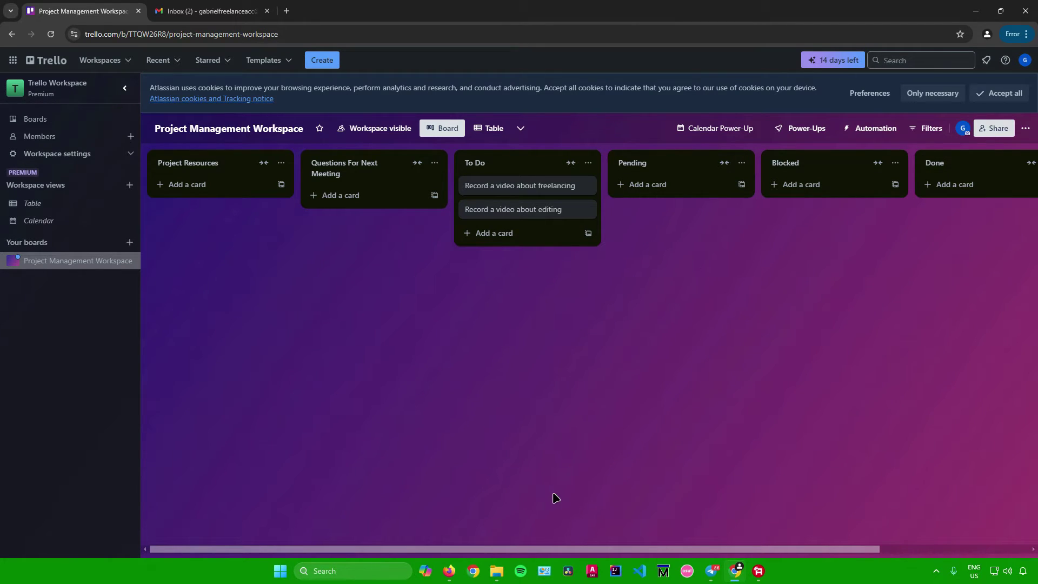
- Add a new list named "To Edit" and place it between To Do and Pending
{"action": "left_click_drag", "start_coordinate": [573, 549], "coordinate": [412, 528]}
{"action": "left_click_drag", "start_coordinate": [535, 539], "coordinate": [887, 530]}
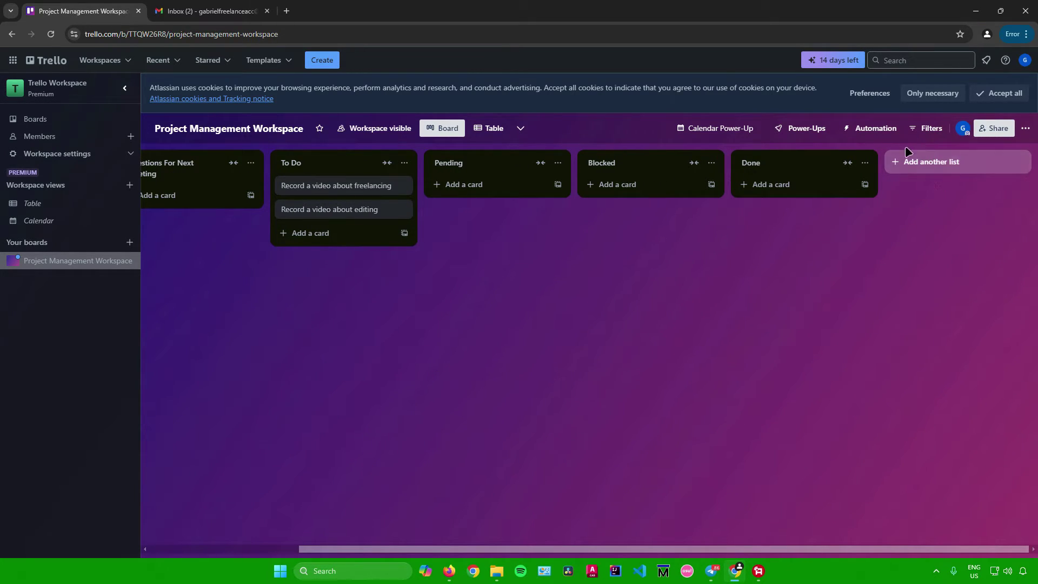
{"action": "left_click", "coordinate": [920, 161]}
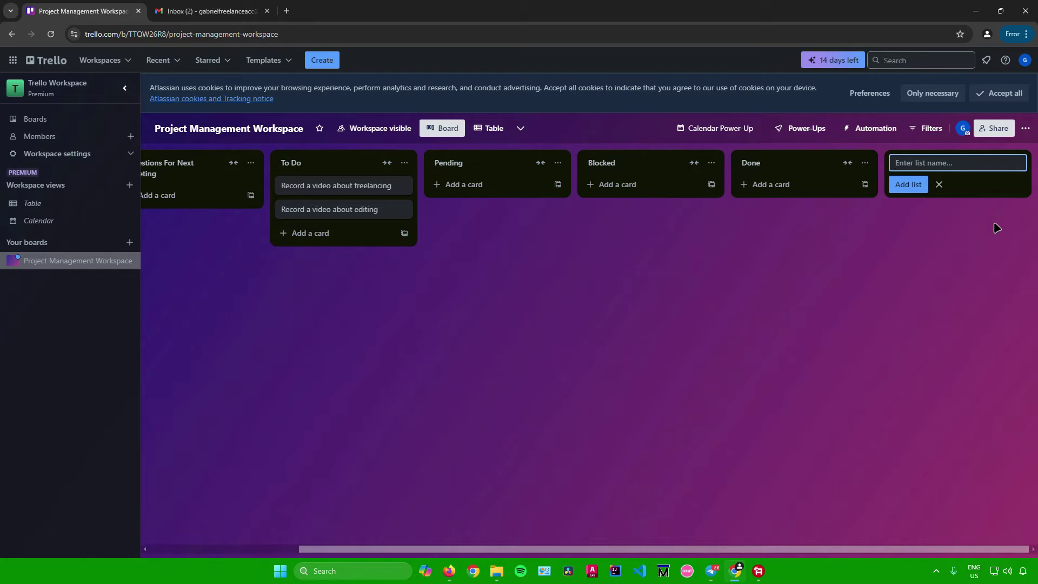
{"action": "type", "text": "To Edit"}
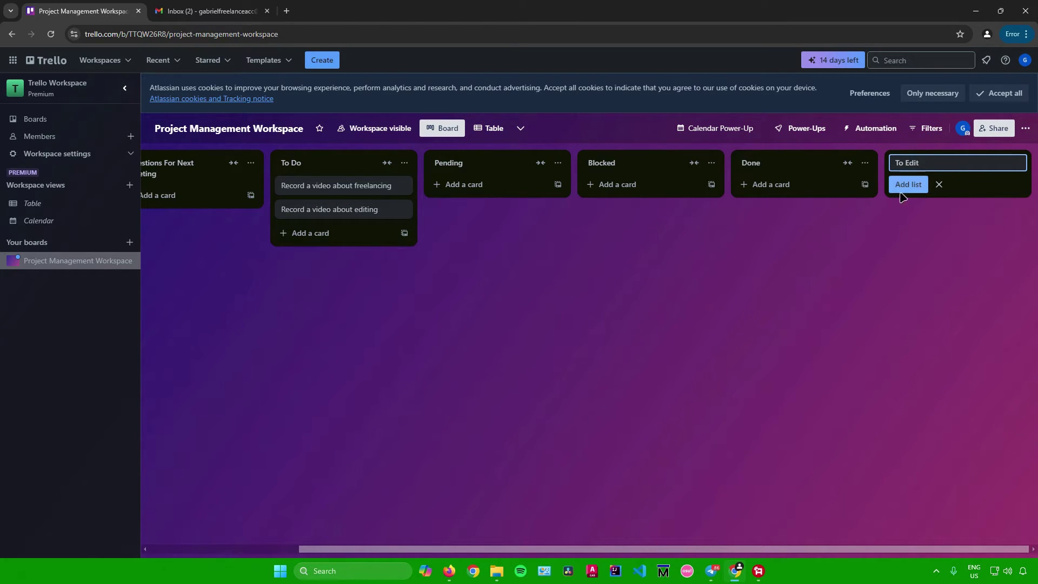
{"action": "left_click", "coordinate": [908, 184]}
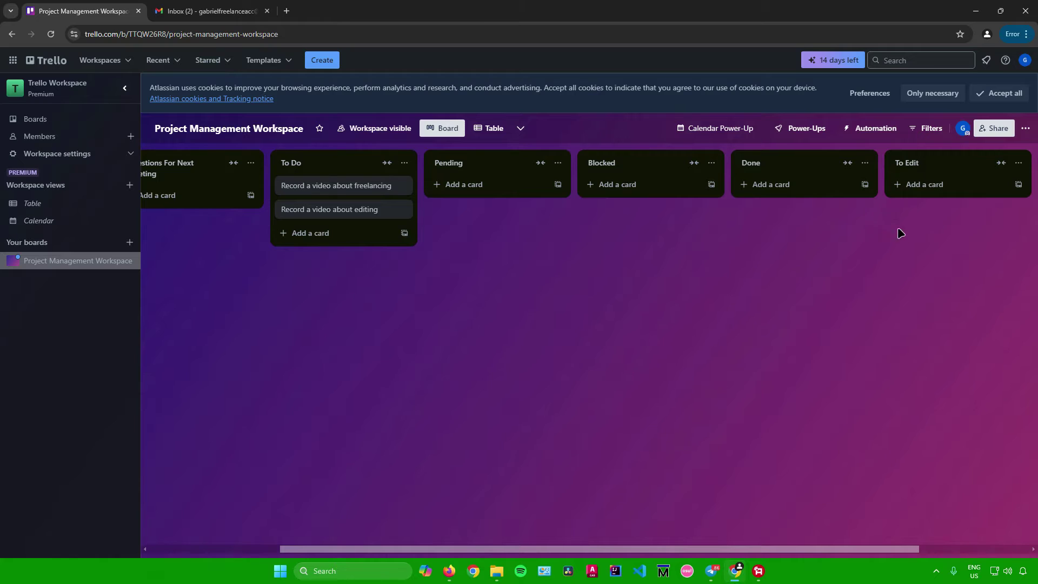
{"action": "left_click_drag", "start_coordinate": [927, 162], "coordinate": [403, 162]}
{"action": "scroll", "coordinate": [591, 178], "scroll_direction": "left", "scroll_amount": 5}
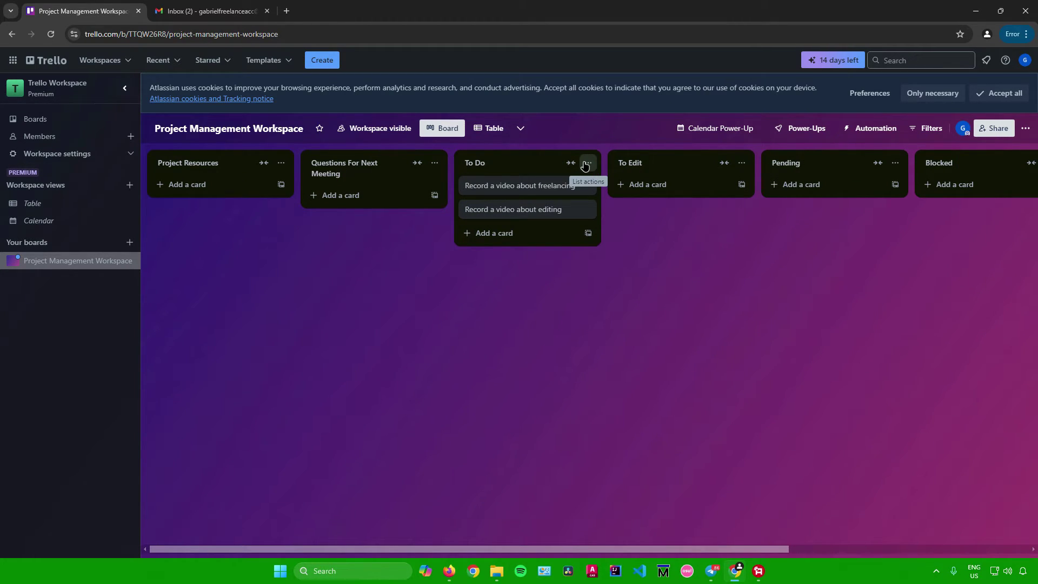
- Examine the To Do list's actions, including its sort options and the automation actions for when a card is added
{"action": "left_click", "coordinate": [584, 165]}
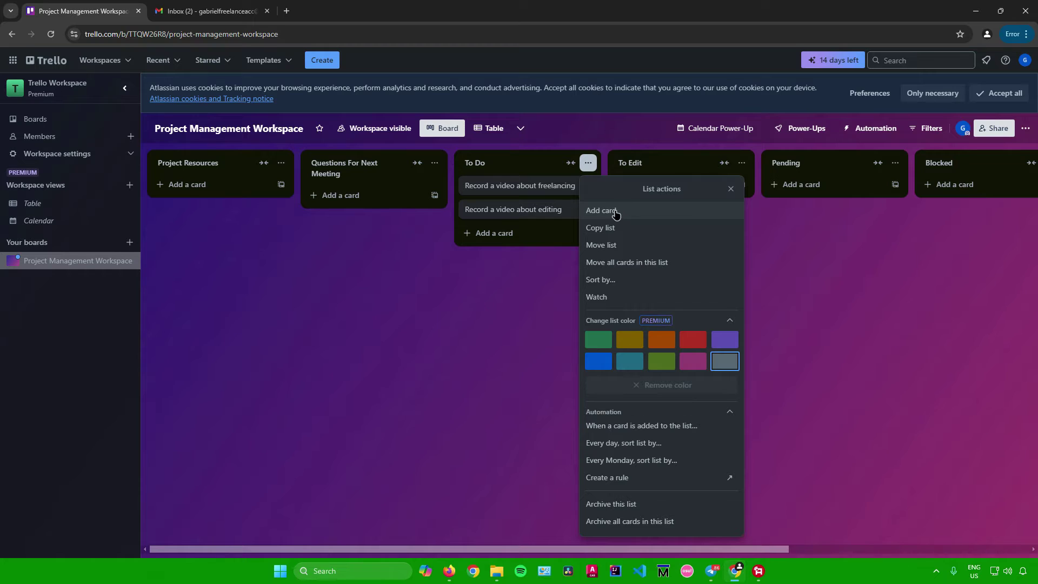
{"action": "left_click", "coordinate": [614, 281]}
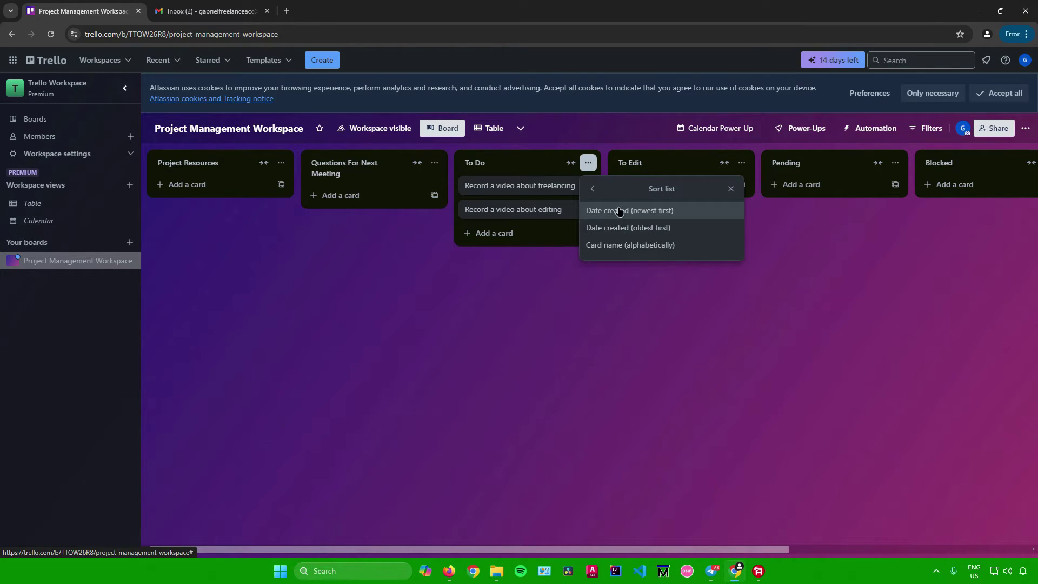
{"action": "left_click", "coordinate": [593, 189]}
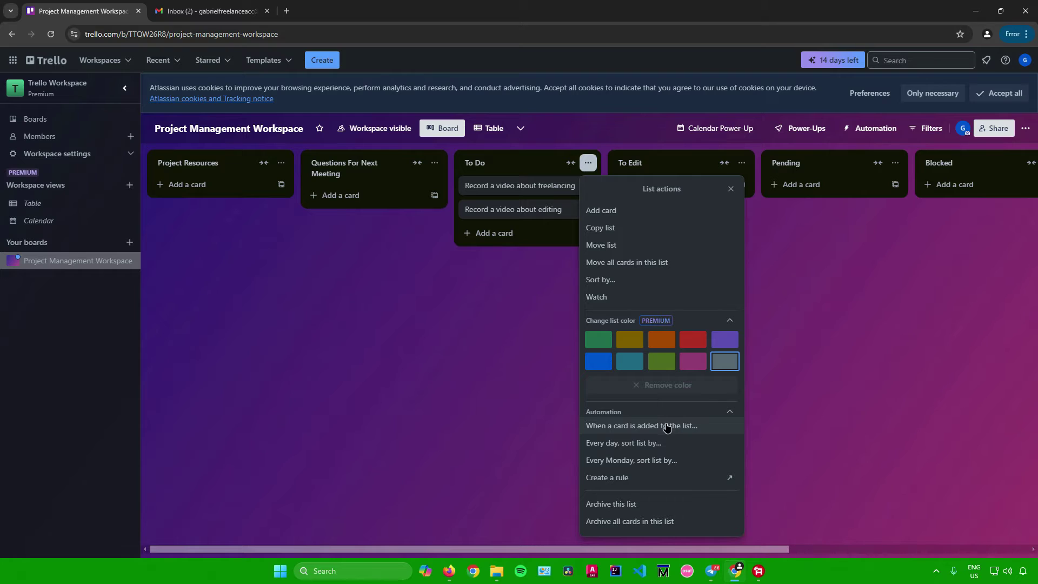
{"action": "left_click", "coordinate": [624, 427]}
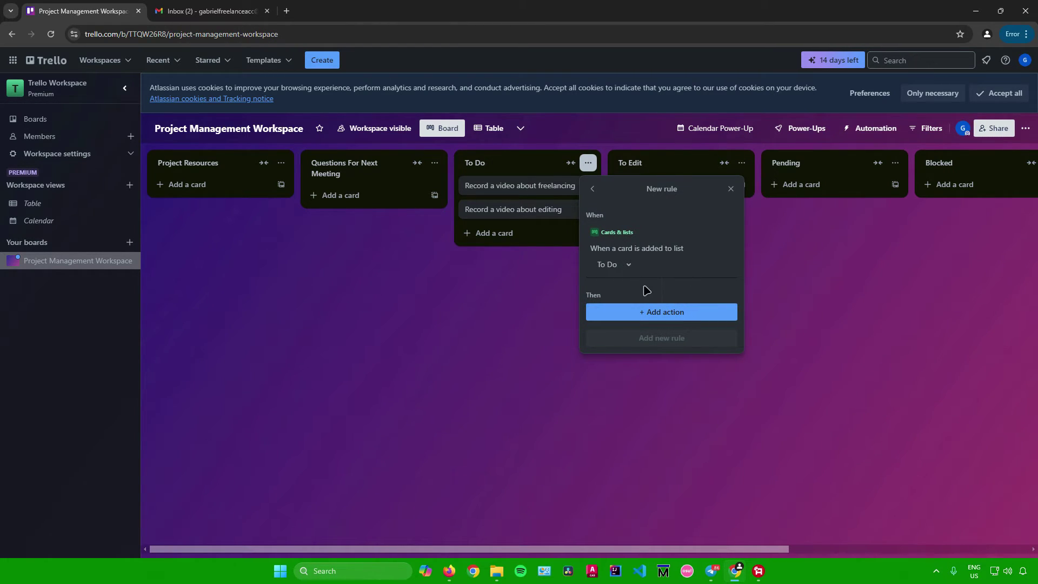
{"action": "left_click", "coordinate": [660, 313]}
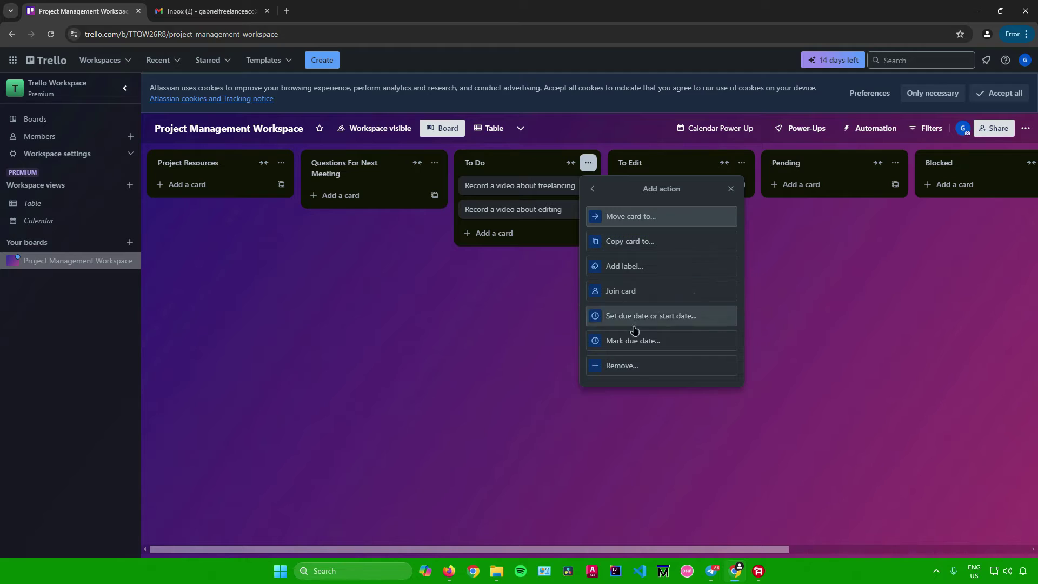
{"action": "left_click", "coordinate": [594, 190]}
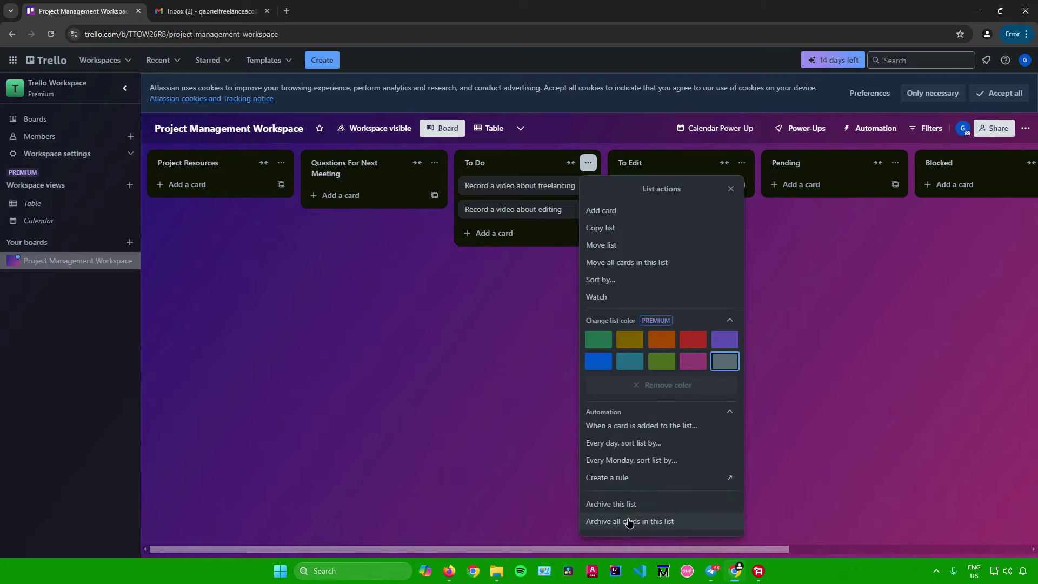
{"action": "left_click", "coordinate": [506, 411]}
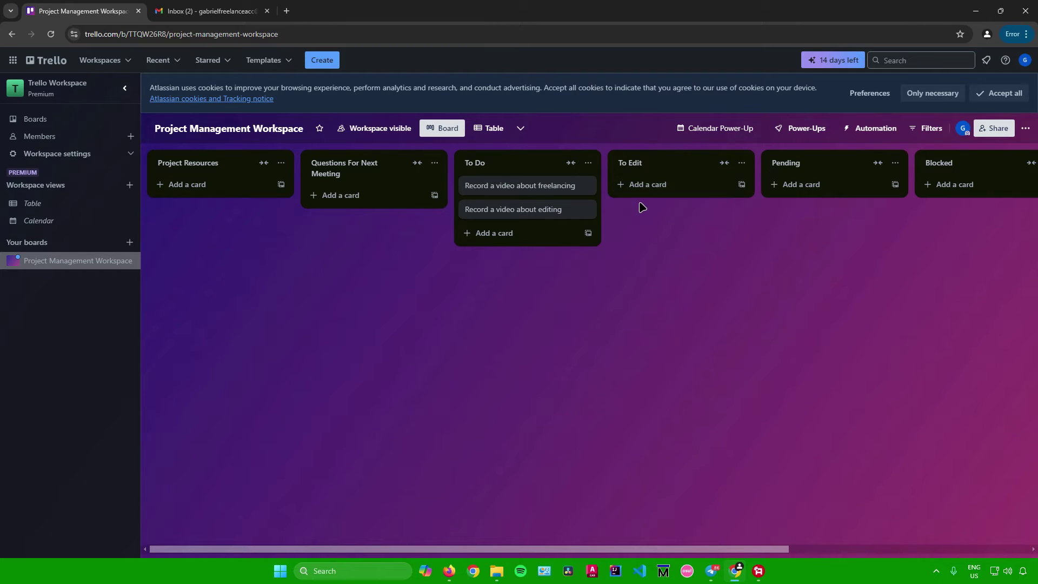
- Add the cards "Sample 1", "Sample 2" and "Sample 3" to the To Edit list
{"action": "left_click", "coordinate": [670, 187]}
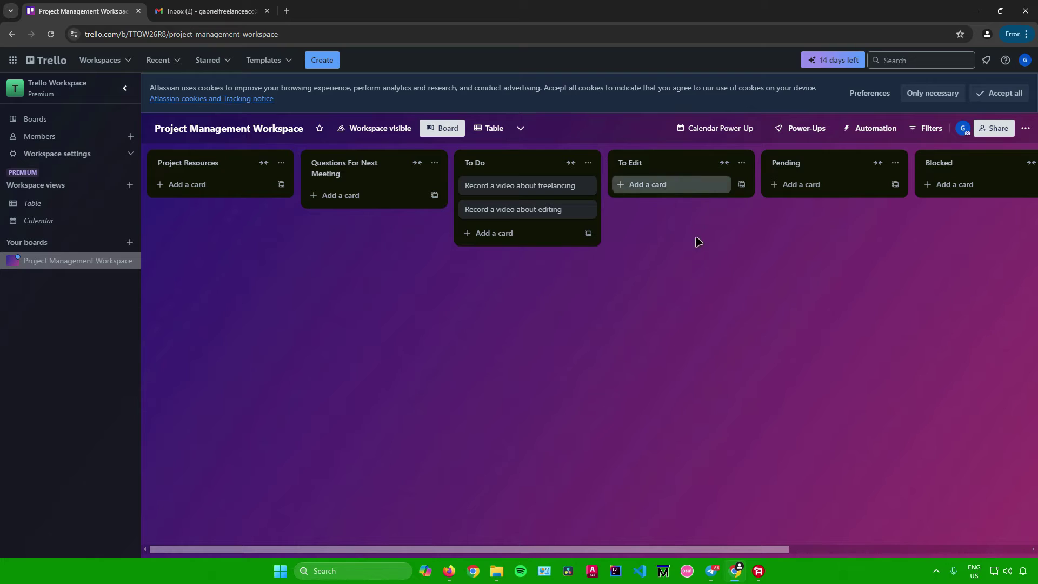
{"action": "type", "text": "Sample 1"}
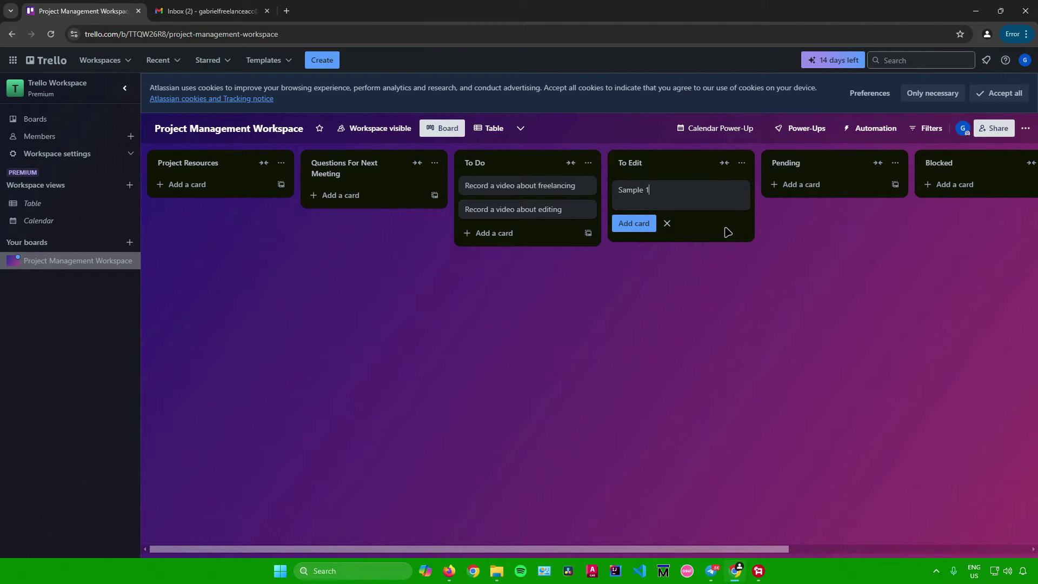
{"action": "left_click", "coordinate": [648, 224]}
{"action": "type", "text": "Sample"}
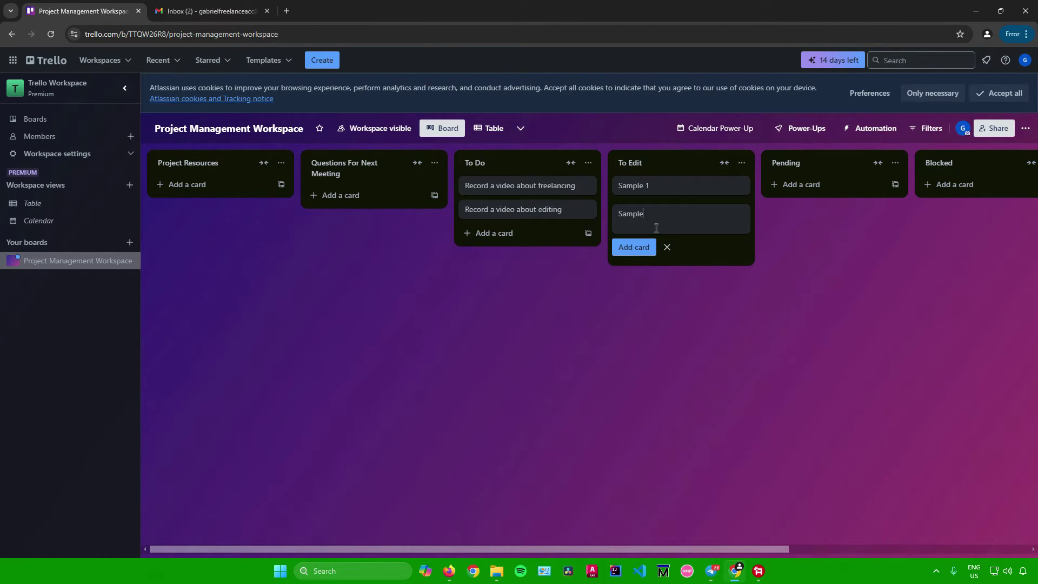
{"action": "type", "text": " 2"}
{"action": "left_click", "coordinate": [641, 248]}
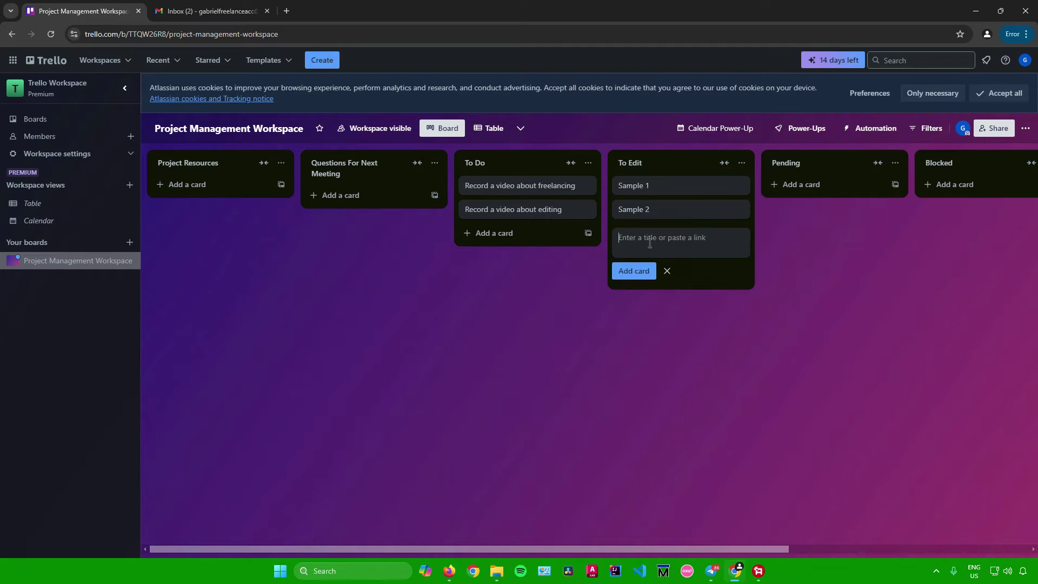
{"action": "type", "text": "Sample 3"}
{"action": "left_click", "coordinate": [634, 270]}
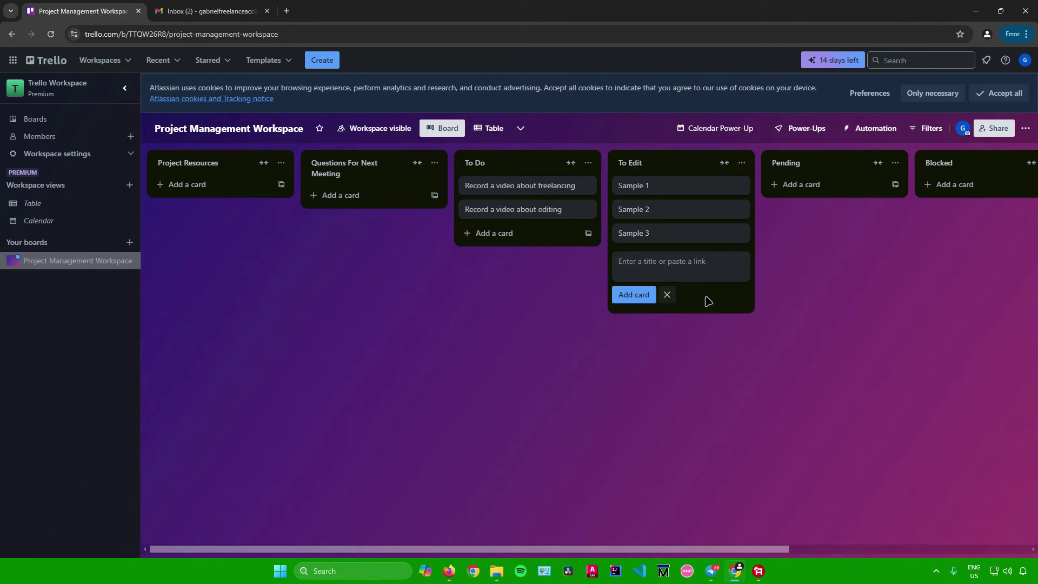
{"action": "key", "text": "Escape"}
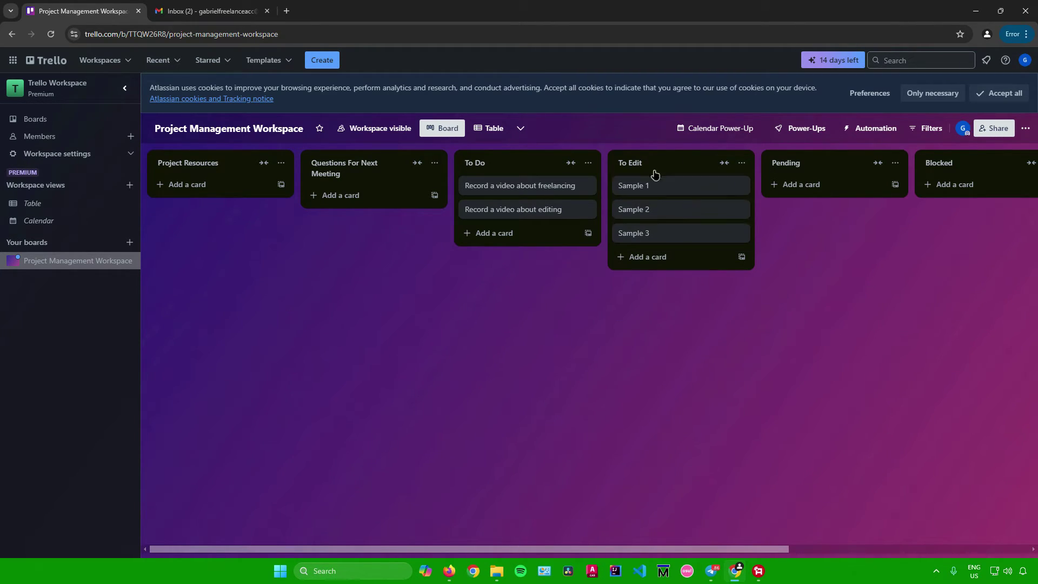
- Archive all cards in the To Edit list at once
{"action": "left_click", "coordinate": [742, 163]}
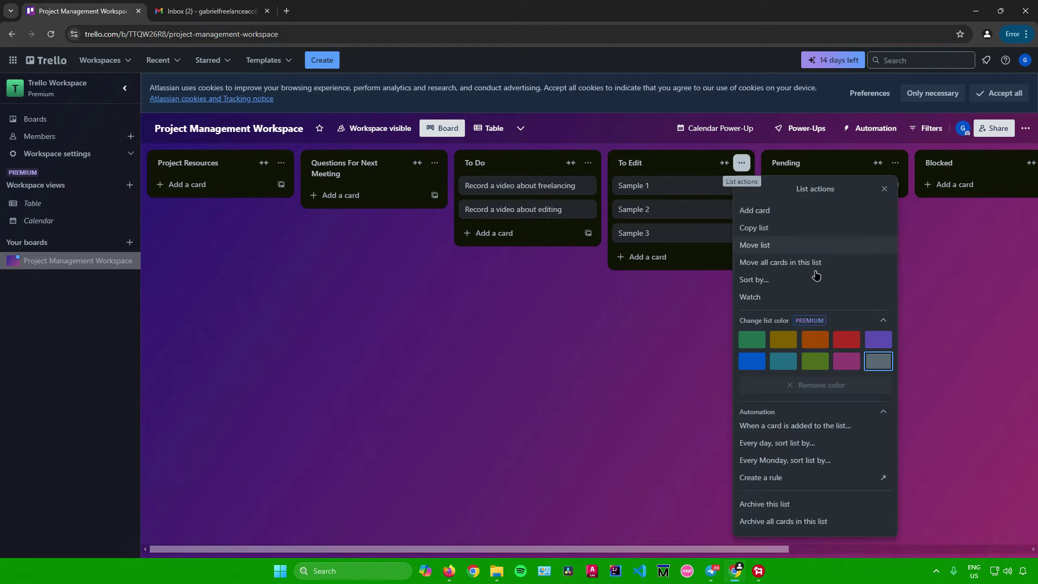
{"action": "left_click", "coordinate": [789, 522]}
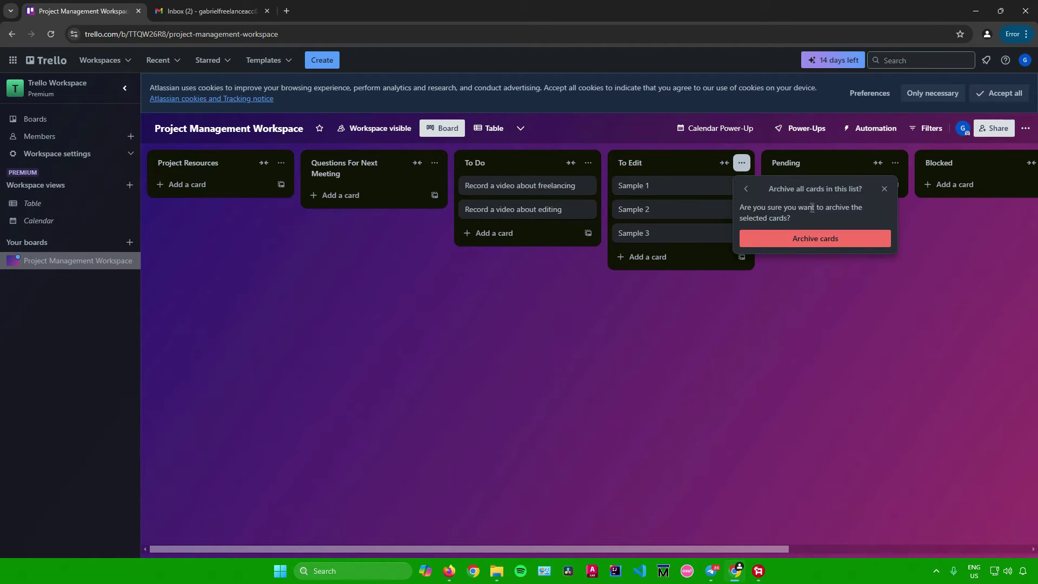
{"action": "left_click", "coordinate": [813, 240]}
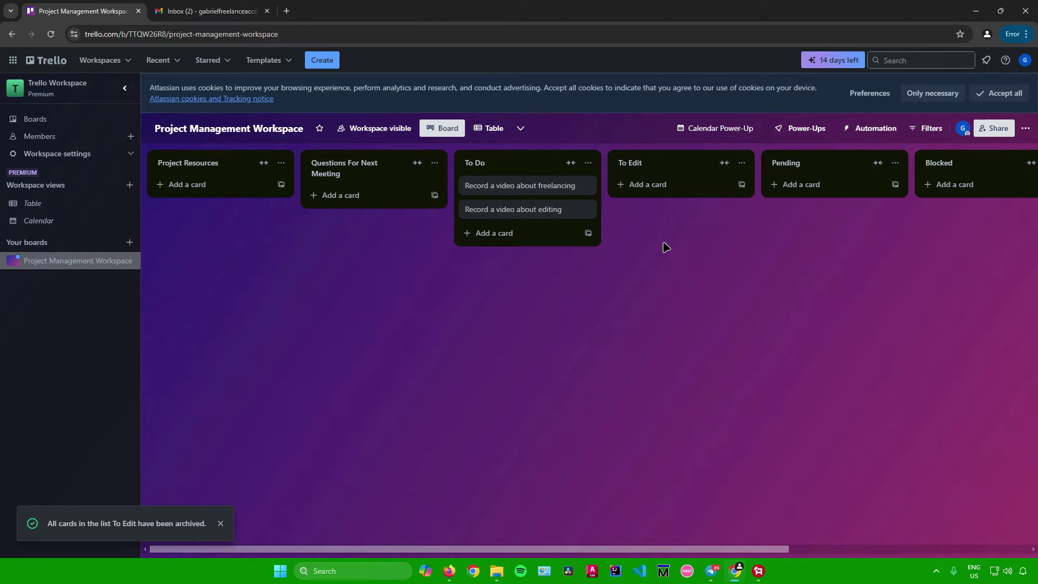
- Add a card named "sample 1" to the To Edit list and archive that single card
{"action": "left_click", "coordinate": [659, 189]}
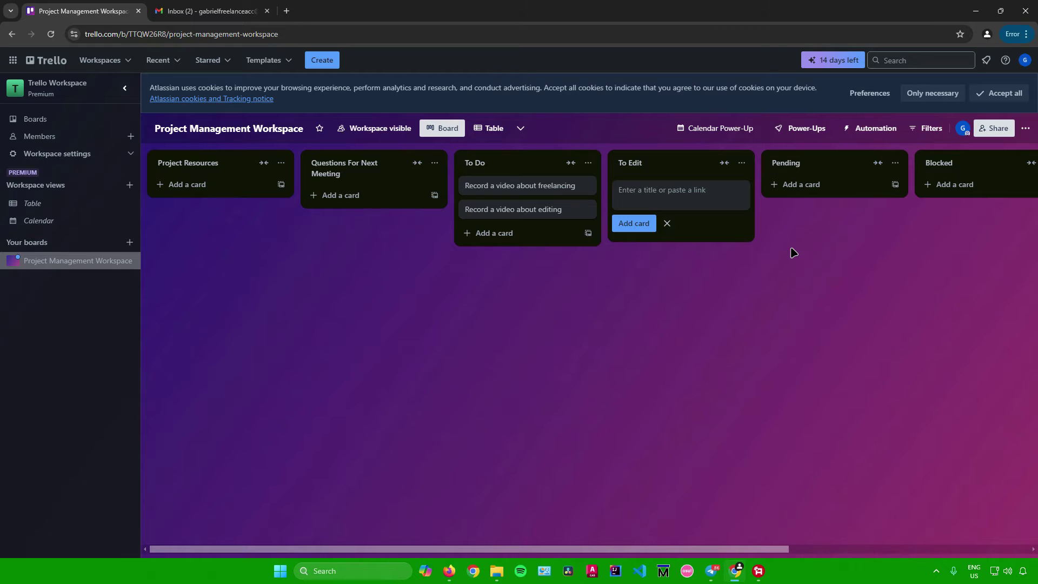
{"action": "type", "text": "sample 1"}
{"action": "left_click", "coordinate": [655, 270]}
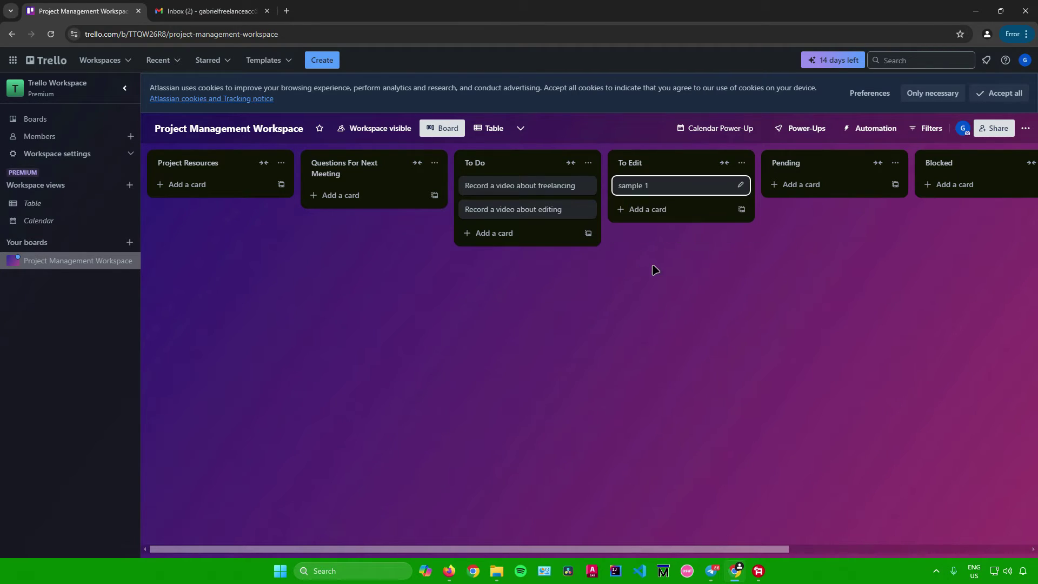
{"action": "right_click", "coordinate": [668, 185]}
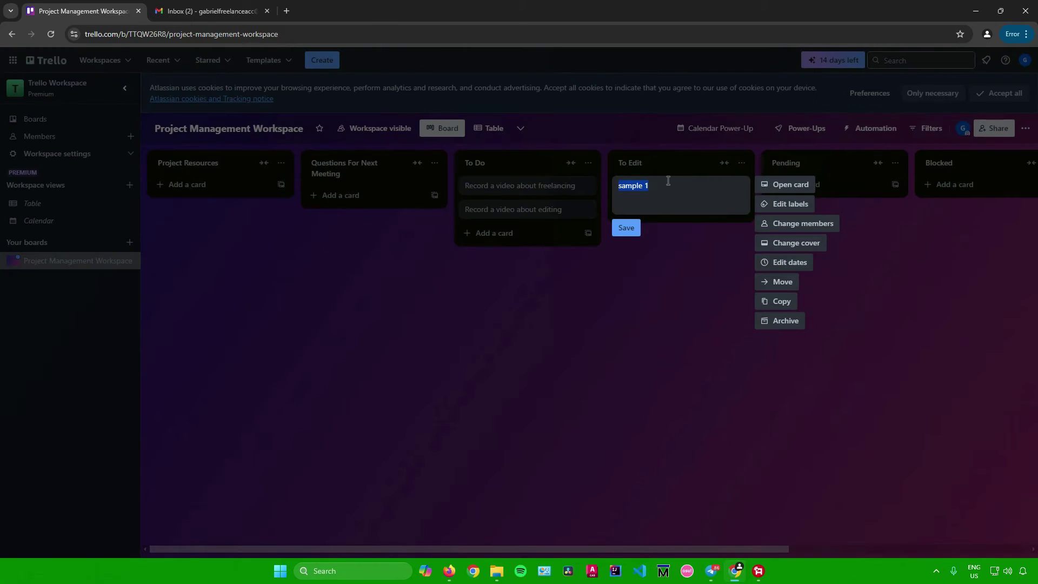
{"action": "left_click", "coordinate": [784, 323]}
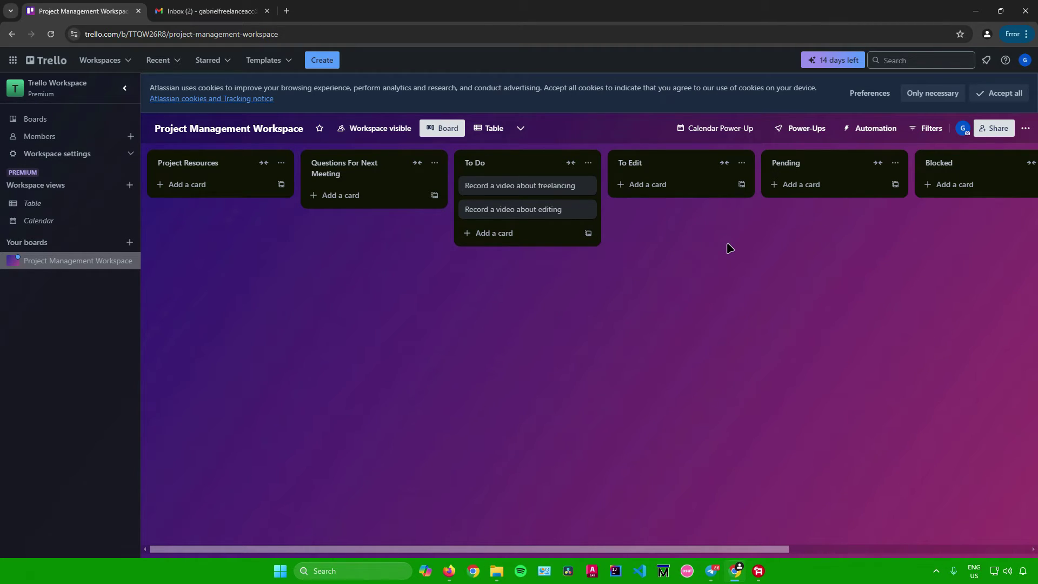
- Archive the whole To Edit list, then undo the archiving
{"action": "left_click", "coordinate": [742, 163]}
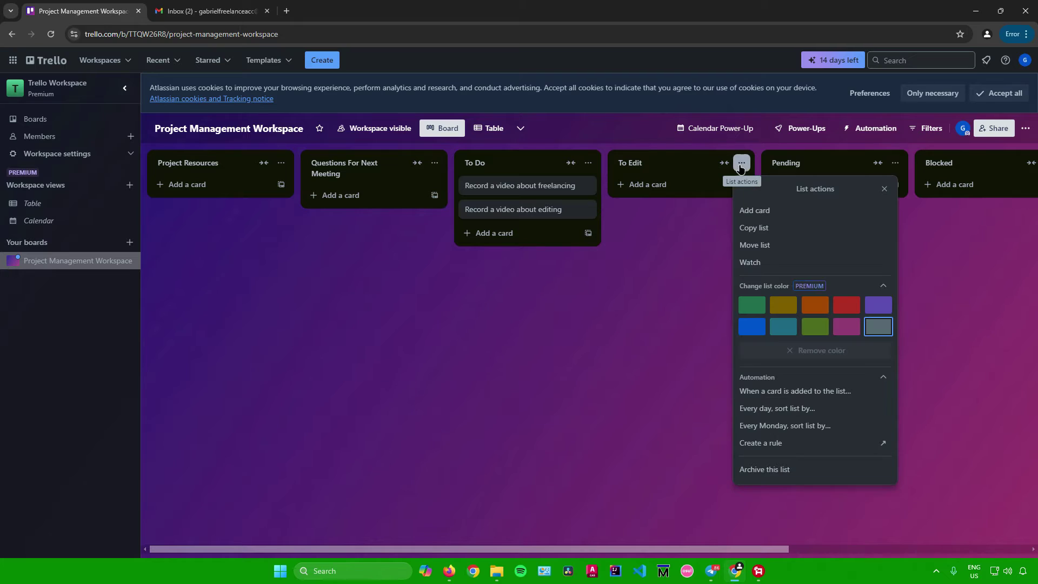
{"action": "left_click", "coordinate": [779, 472]}
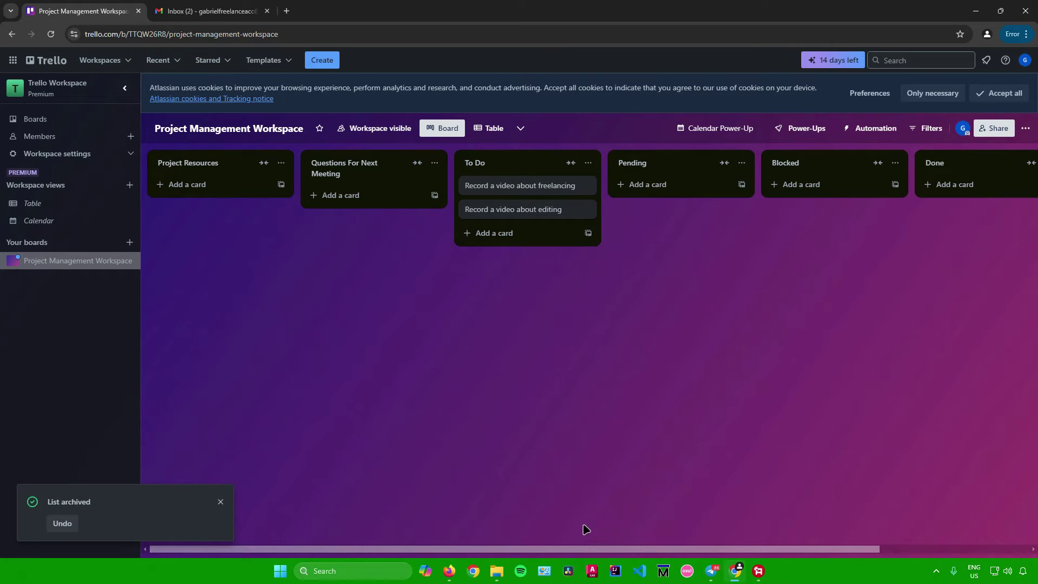
{"action": "left_click", "coordinate": [63, 524]}
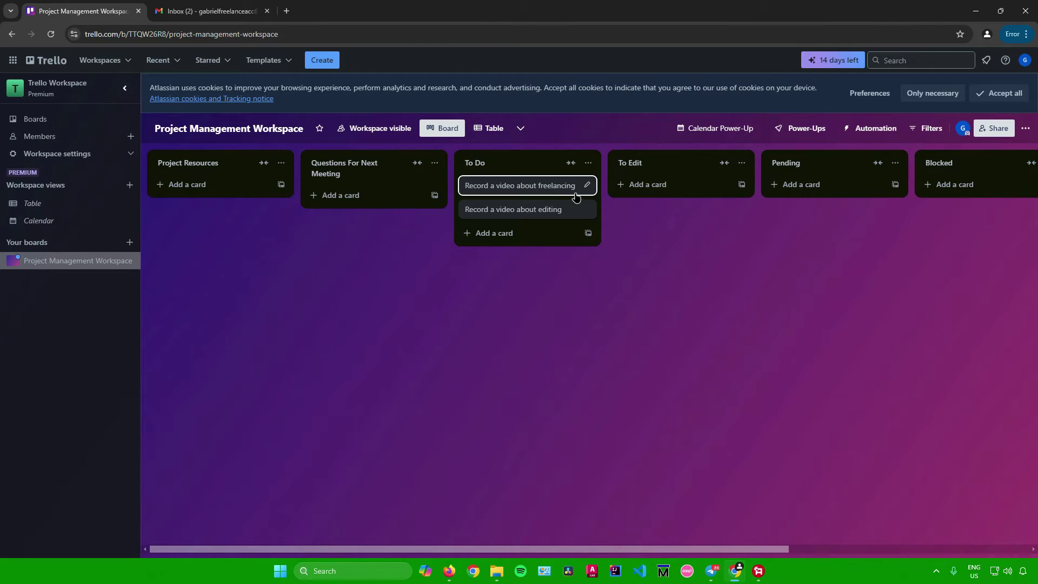
- Examine the quick-edit options of the "Record a video about freelancing" card and open the To Do list's name for editing
{"action": "right_click", "coordinate": [551, 186]}
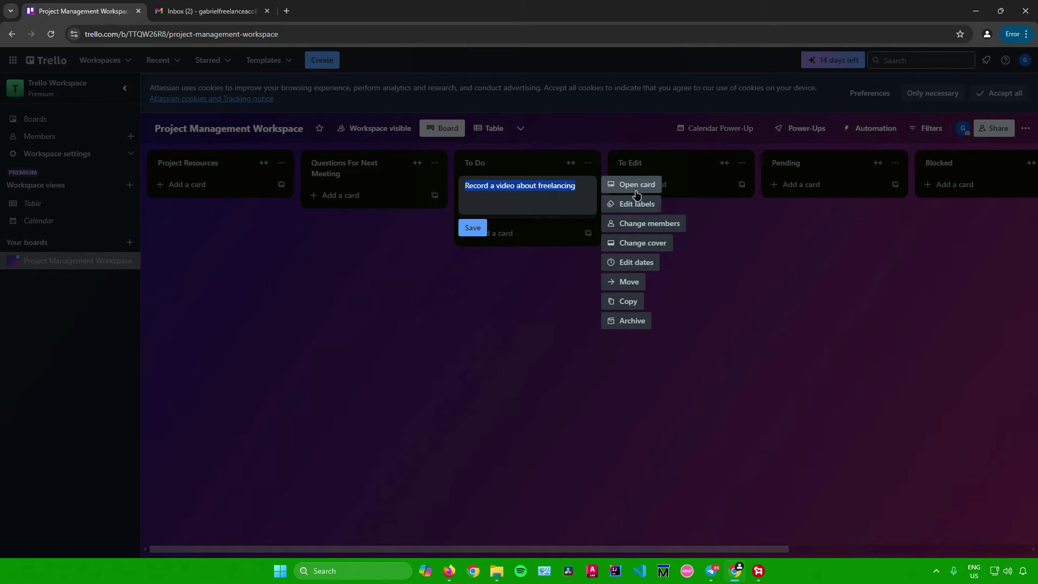
{"action": "left_click", "coordinate": [528, 316]}
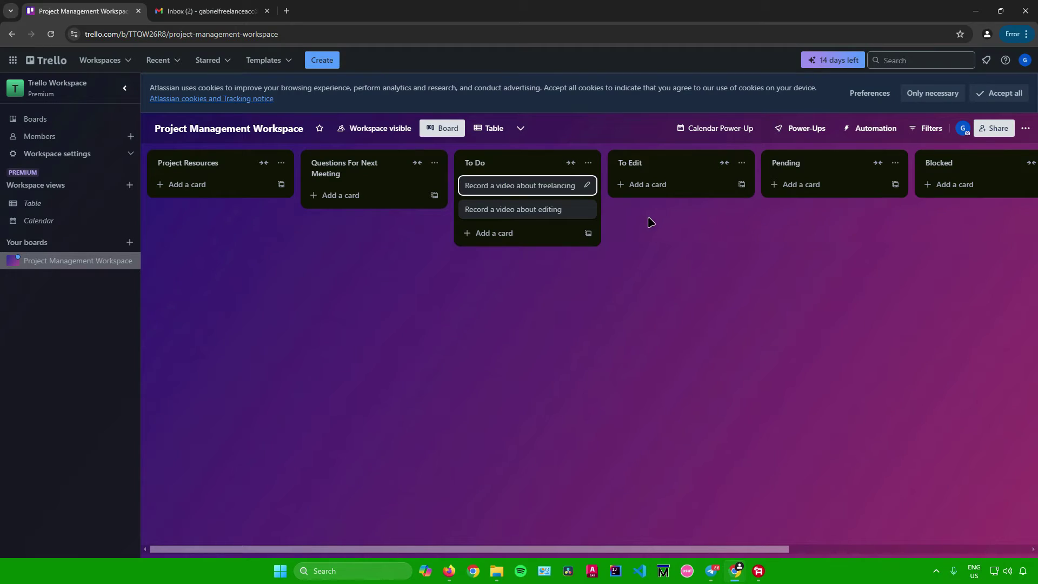
{"action": "left_click", "coordinate": [587, 187]}
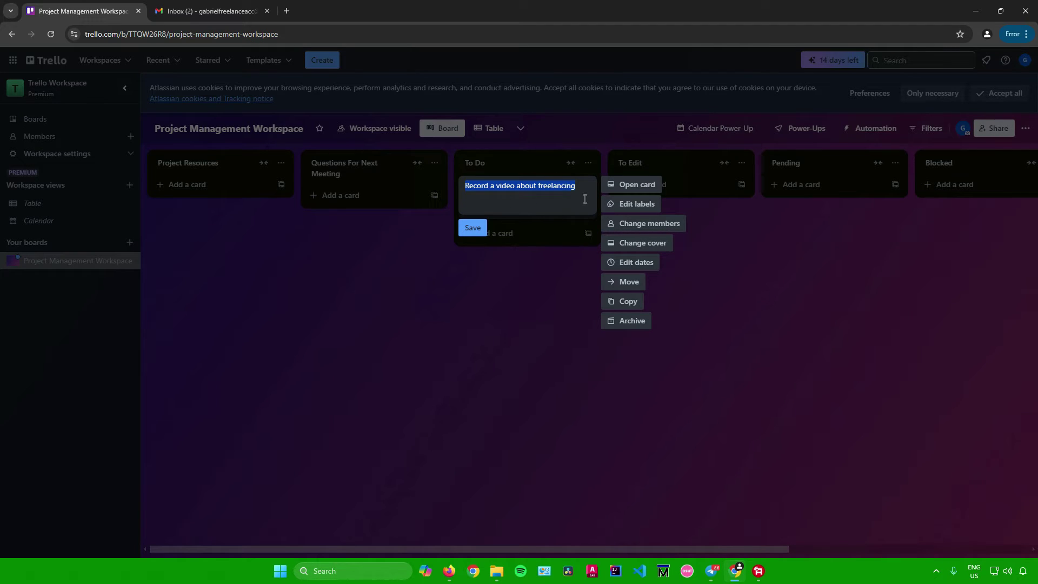
{"action": "left_click", "coordinate": [535, 296]}
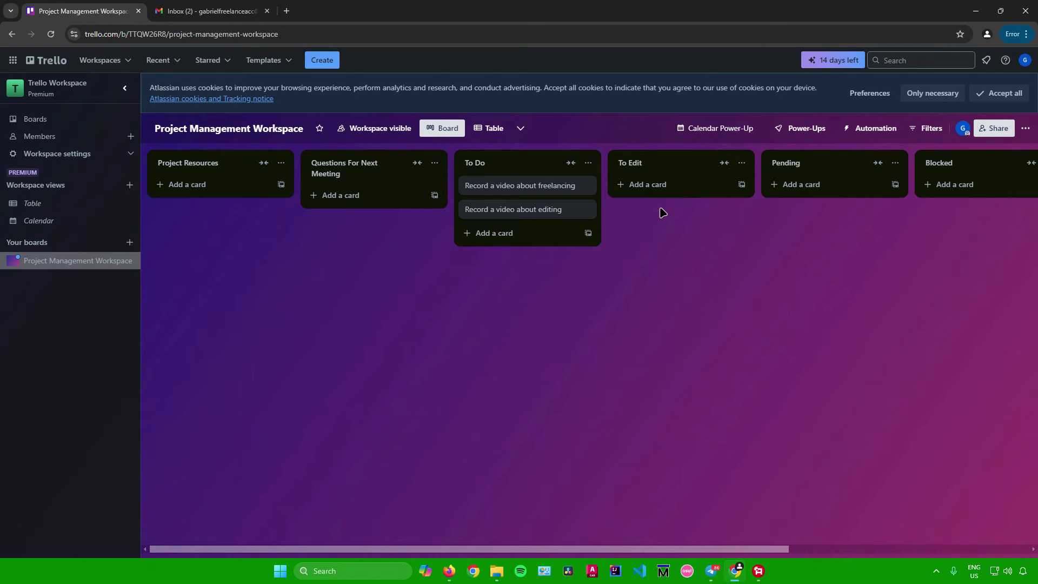
{"action": "left_click", "coordinate": [480, 164]}
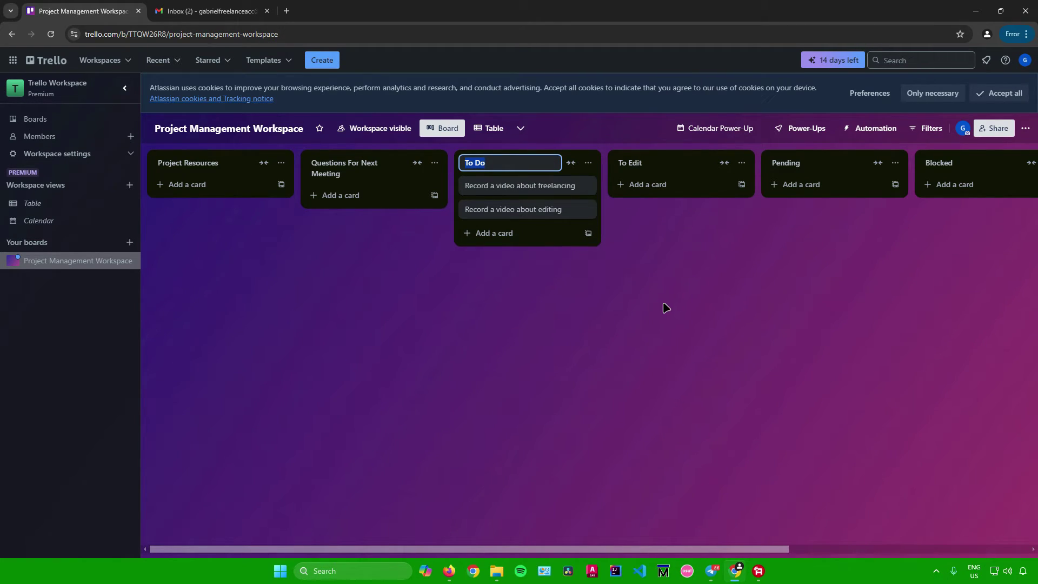
{"action": "left_click", "coordinate": [647, 268]}
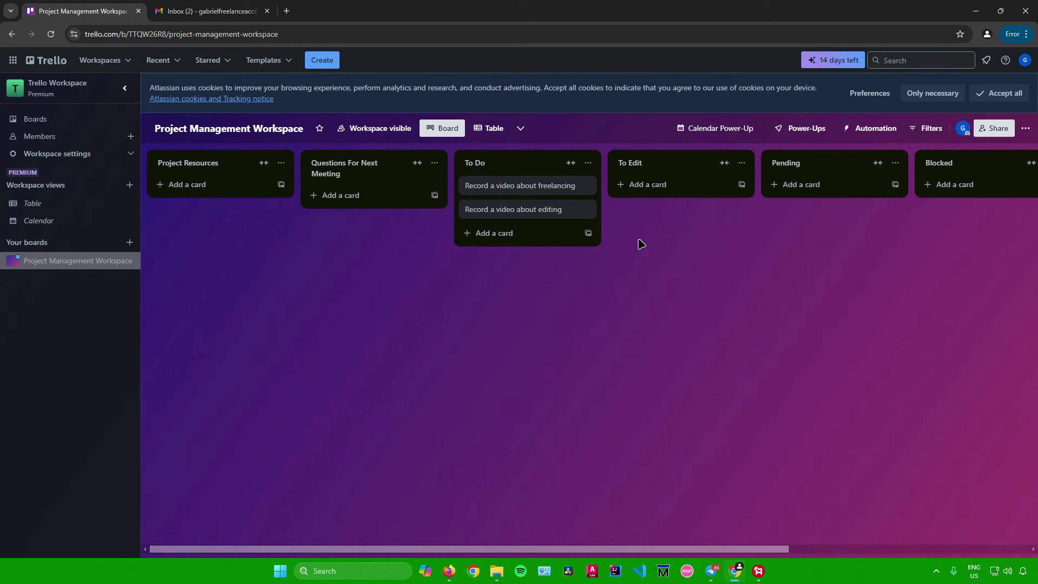
- Collapse the To Edit list and expand it again
{"action": "left_click", "coordinate": [725, 165]}
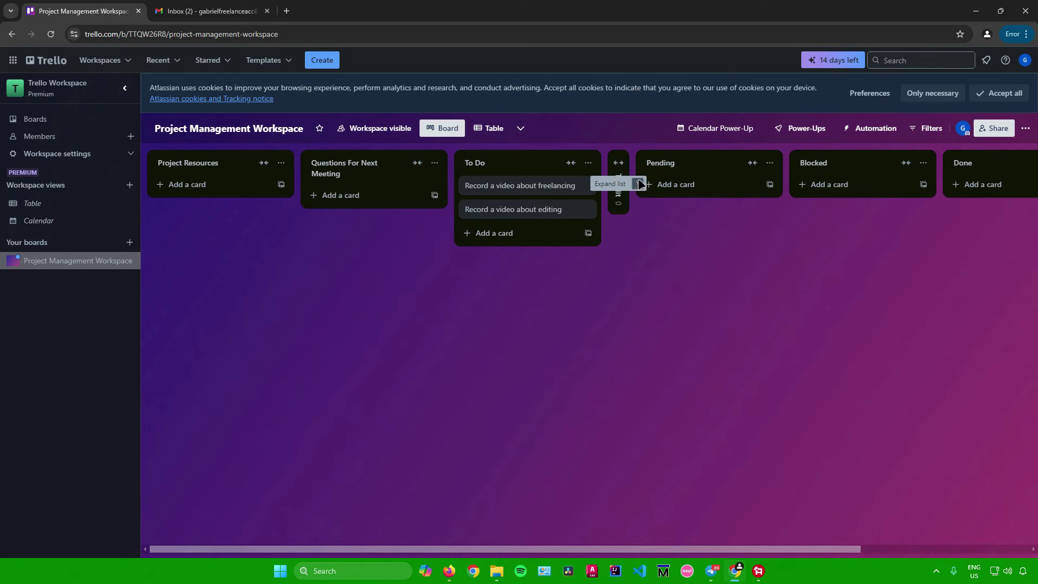
{"action": "left_click_drag", "start_coordinate": [635, 546], "coordinate": [625, 420]}
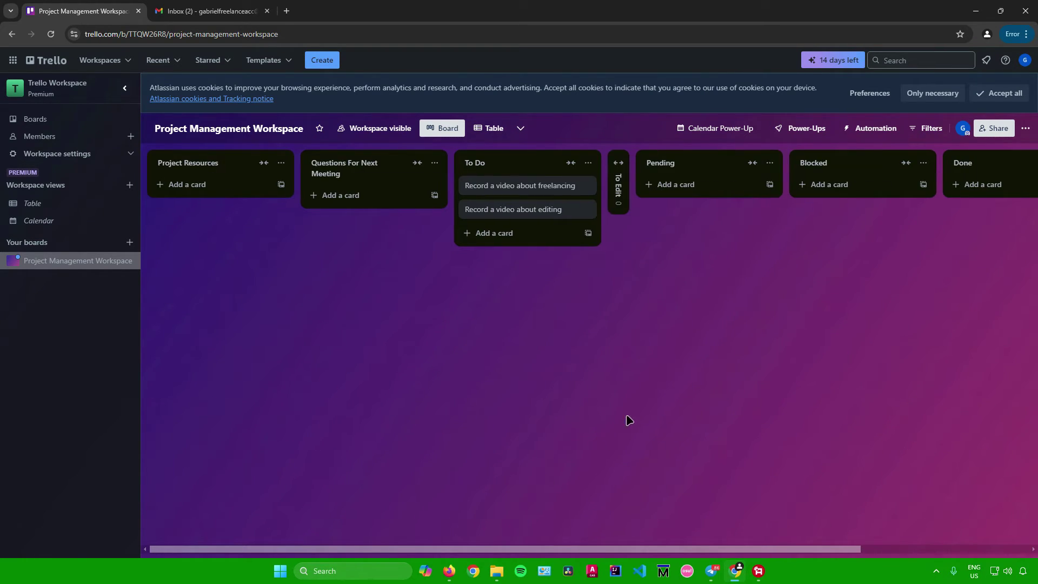
{"action": "left_click", "coordinate": [618, 165]}
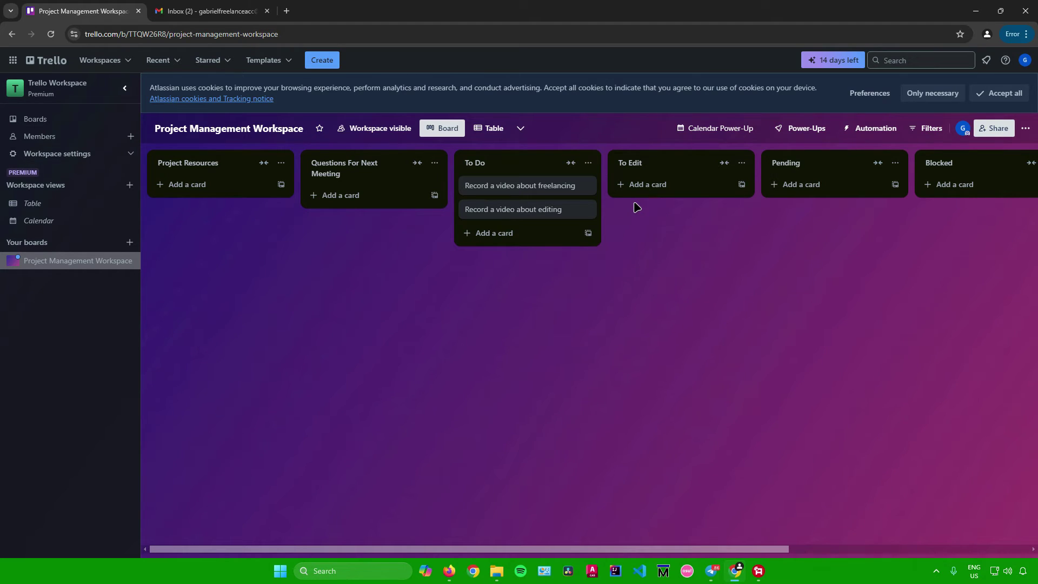
- Open the "Record a video about freelancing" card and save the text "Description" as its description
{"action": "left_click", "coordinate": [515, 191]}
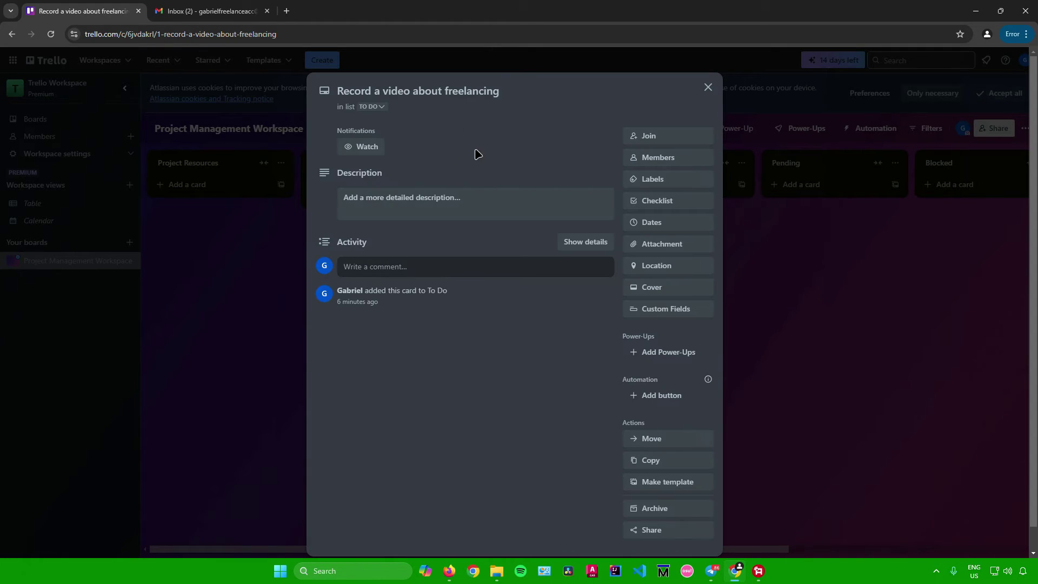
{"action": "scroll", "coordinate": [659, 281], "scroll_direction": "down", "scroll_amount": 1}
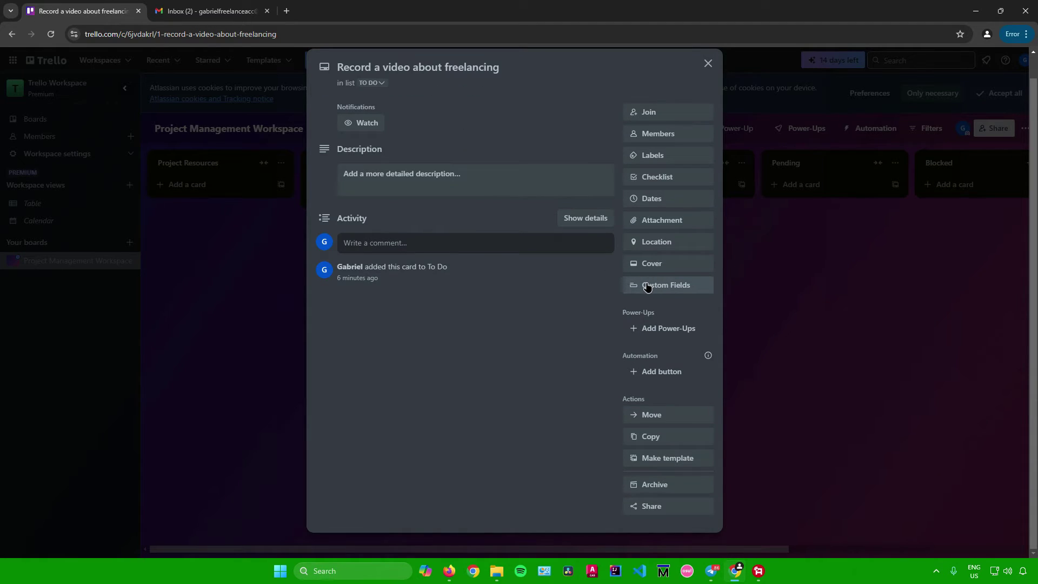
{"action": "scroll", "coordinate": [648, 286], "scroll_direction": "up", "scroll_amount": 1}
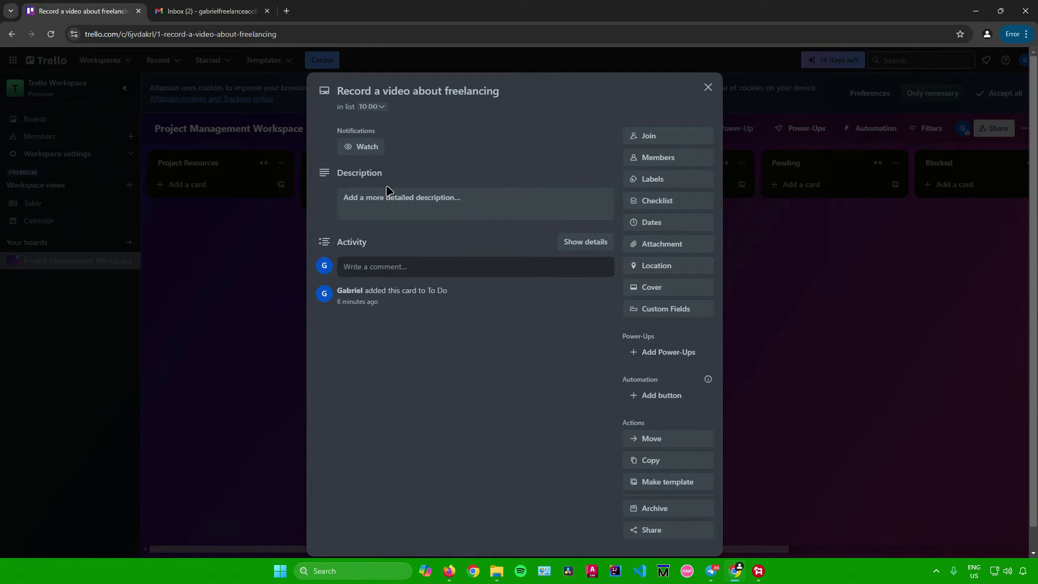
{"action": "left_click", "coordinate": [413, 203]}
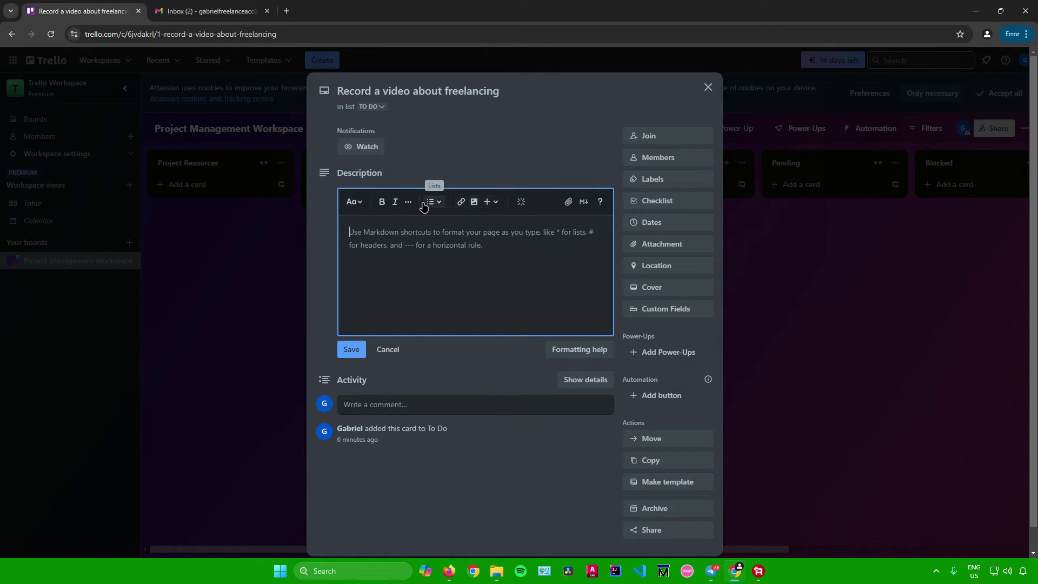
{"action": "left_click", "coordinate": [357, 205]}
{"action": "left_click", "coordinate": [358, 206]}
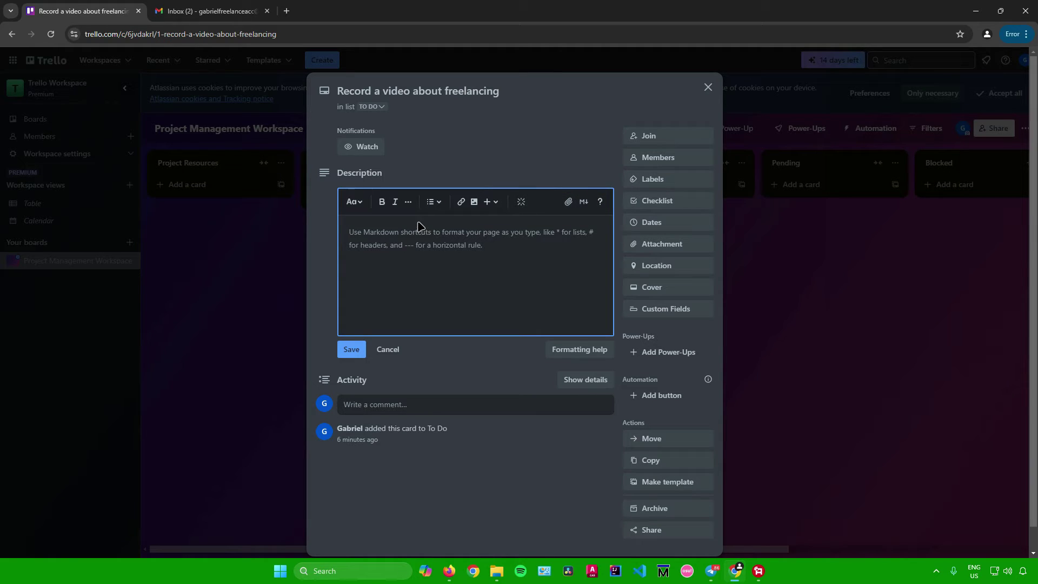
{"action": "type", "text": "Description"}
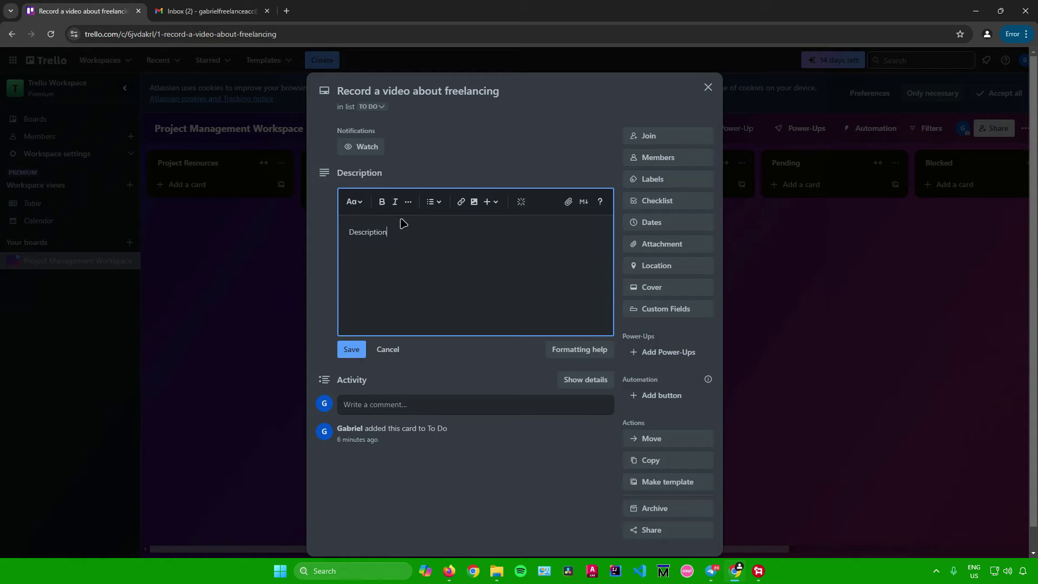
{"action": "left_click", "coordinate": [350, 350]}
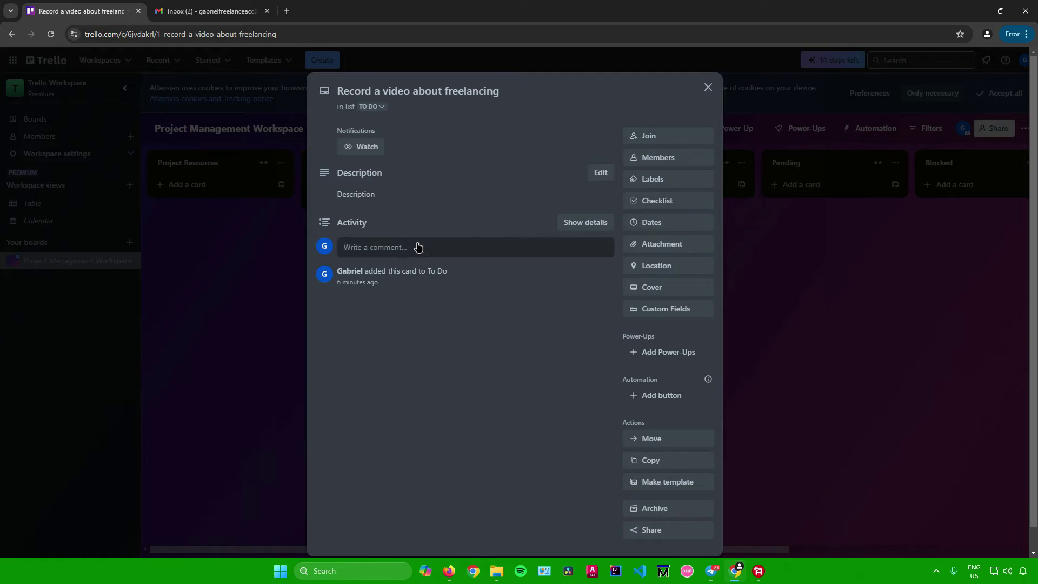
- Post the comment "This video is almost finished" on the card, keeping the option to watch it enabled
{"action": "left_click", "coordinate": [393, 250]}
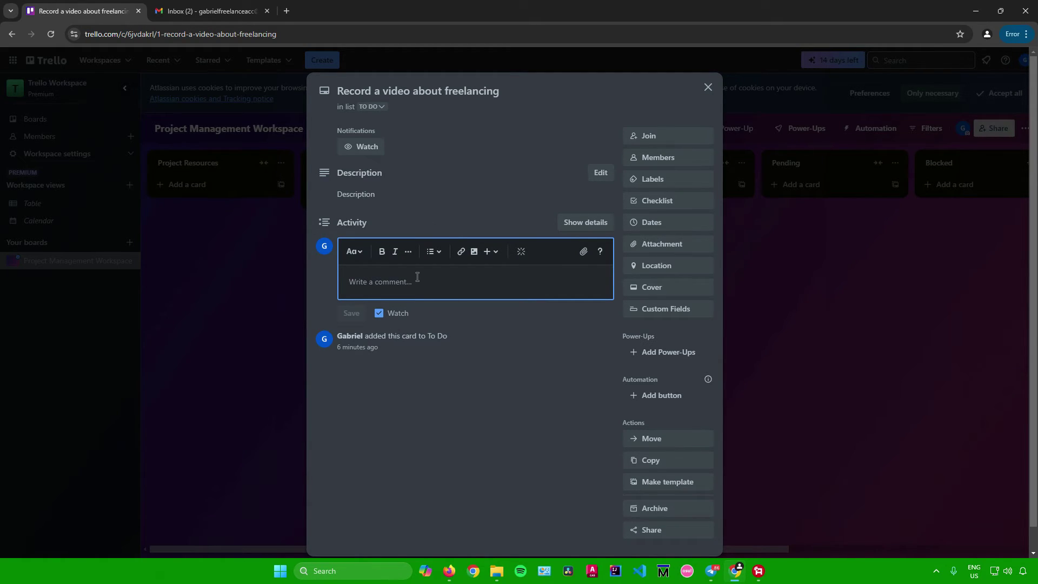
{"action": "type", "text": "C"}
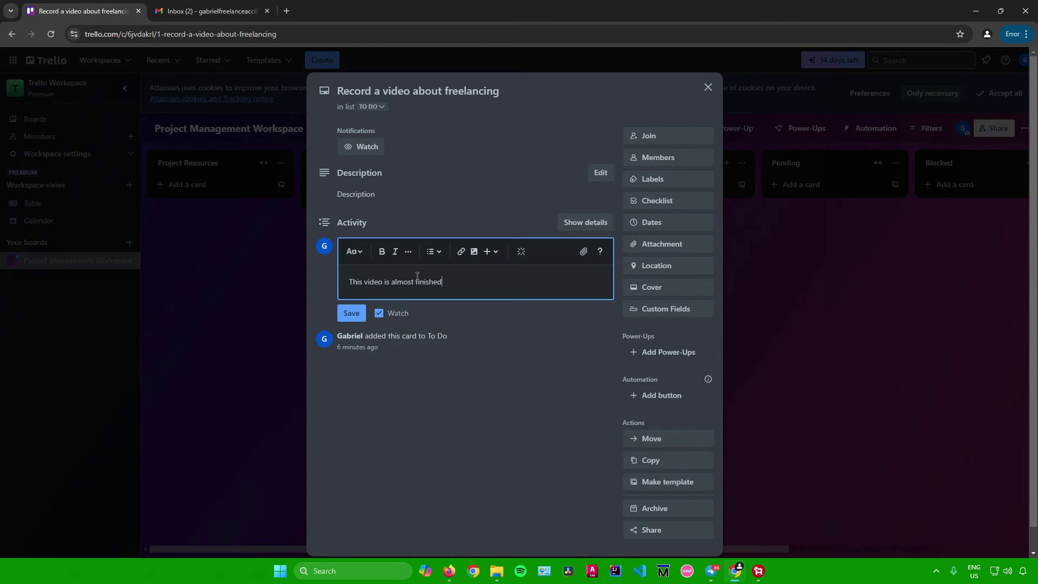
{"action": "type", "text": "his video is almost finished"}
{"action": "left_click", "coordinate": [350, 314]}
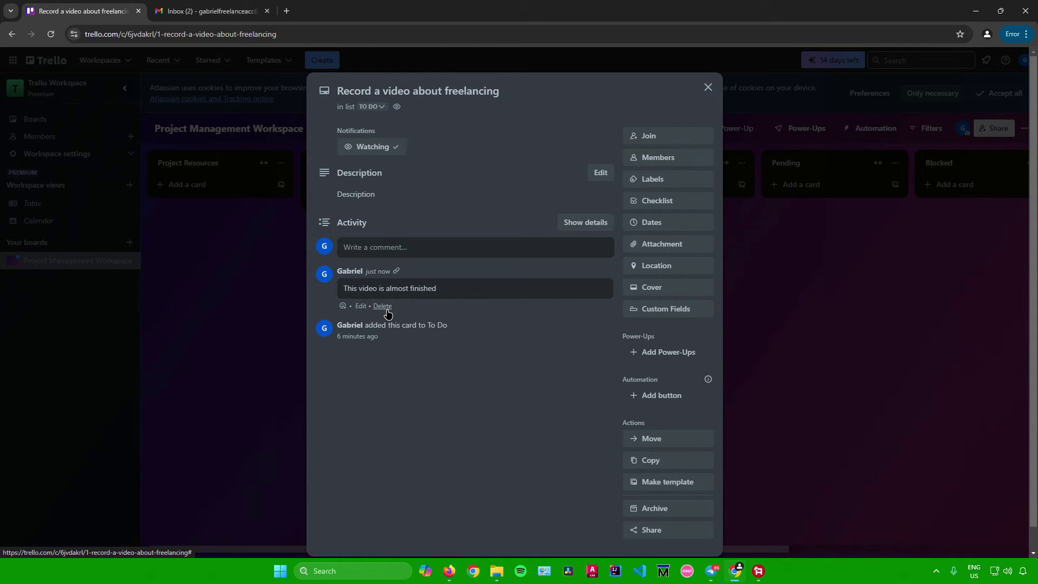
- Open the "This video is almost finished" comment for editing, save it, and add a Thumbs Up reaction to it
{"action": "left_click", "coordinate": [360, 306]}
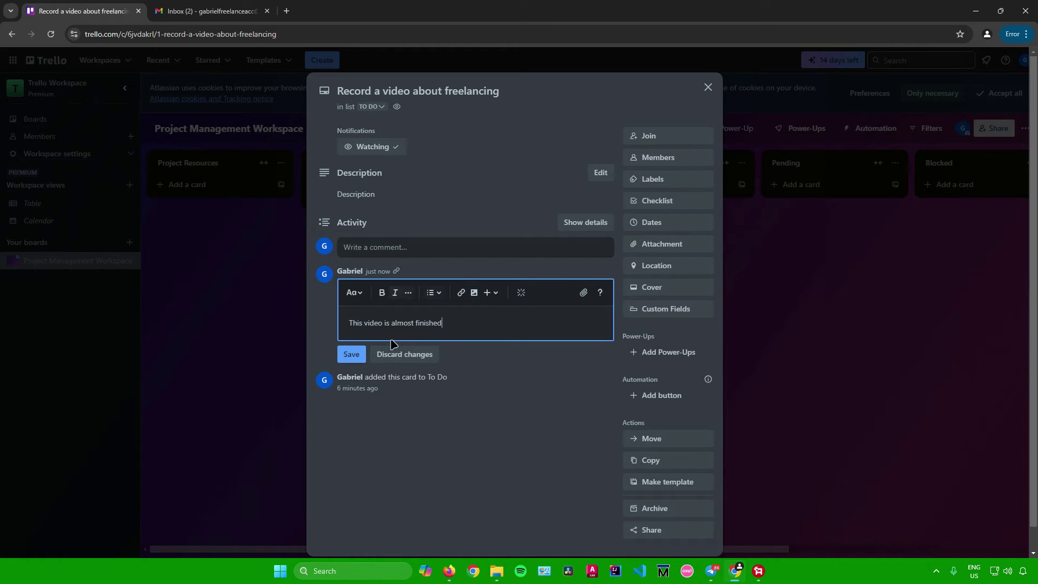
{"action": "left_click", "coordinate": [349, 356]}
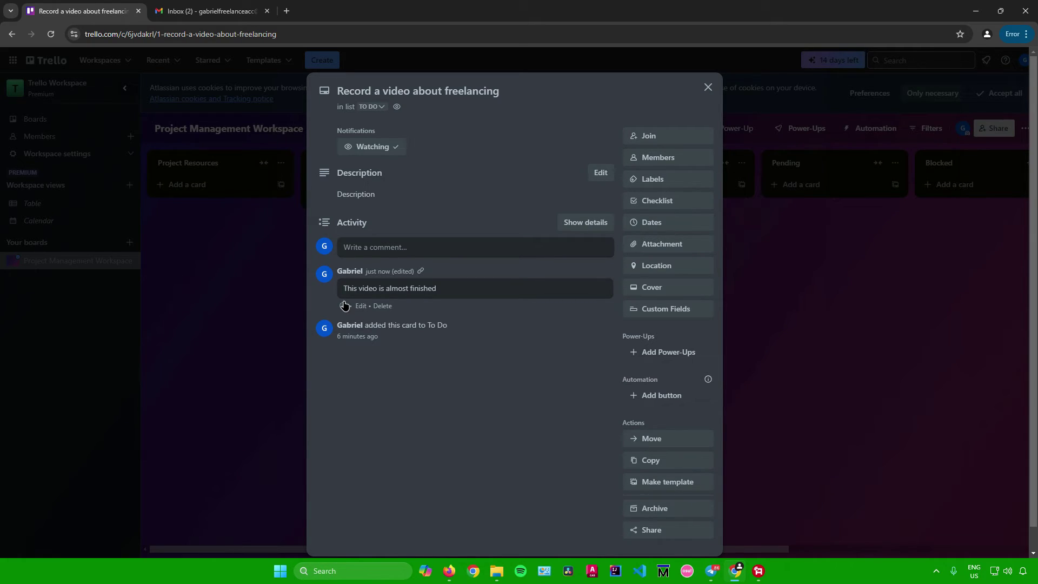
{"action": "left_click", "coordinate": [342, 307]}
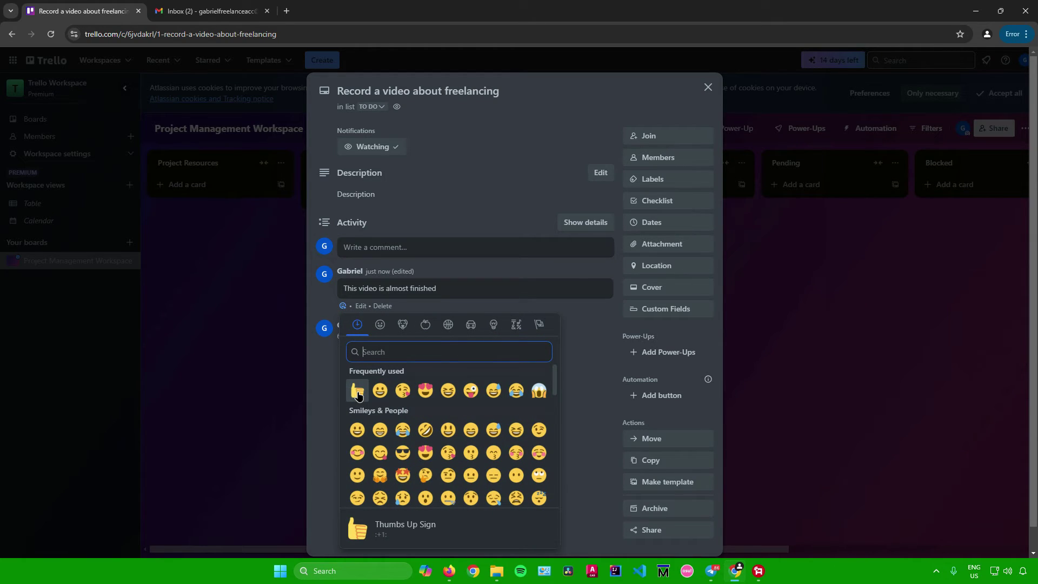
{"action": "left_click", "coordinate": [358, 392]}
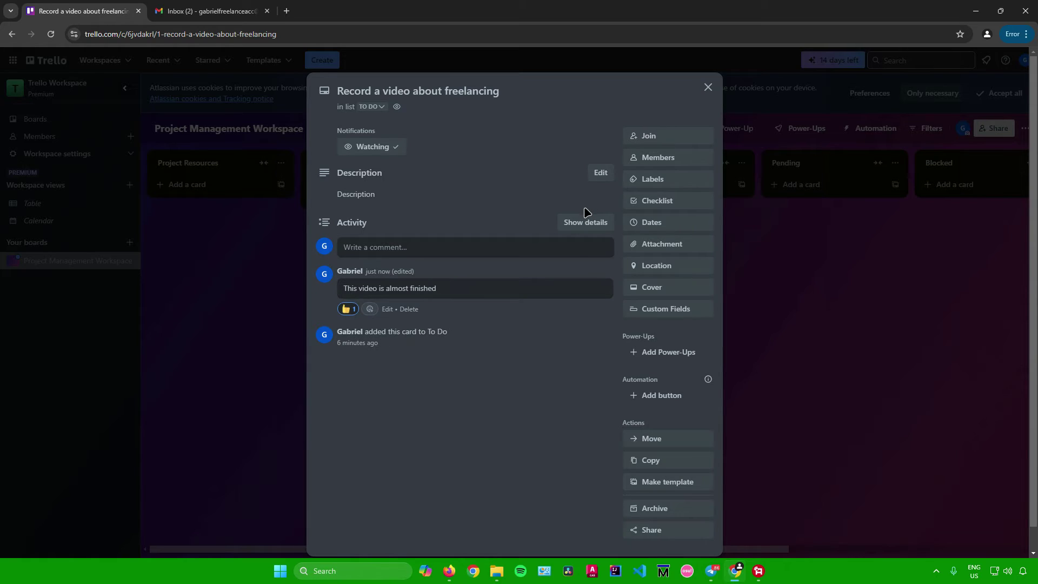
- Show the detailed activity history of the card and hide it again
{"action": "left_click", "coordinate": [586, 223]}
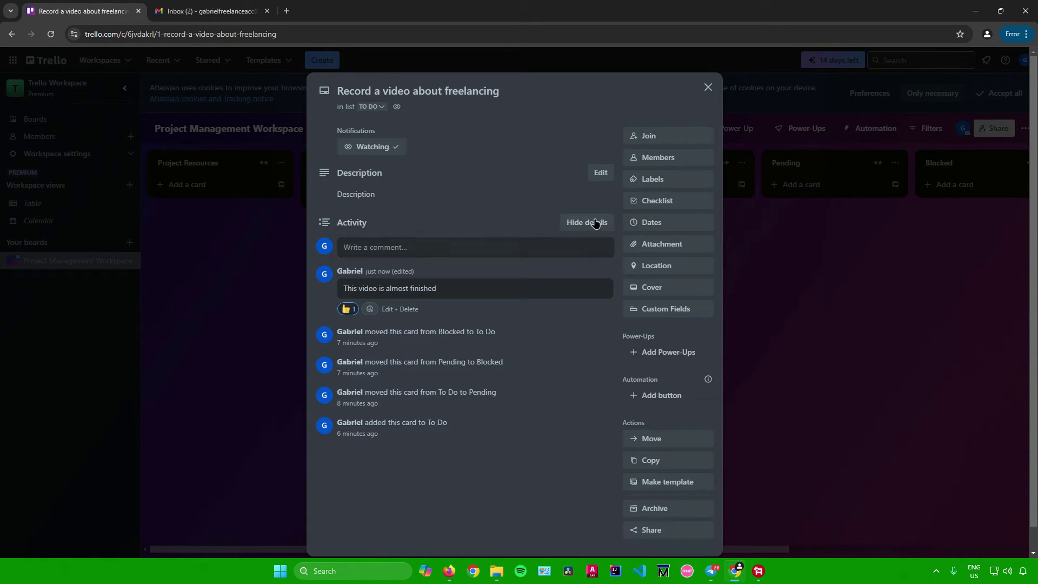
{"action": "left_click", "coordinate": [595, 223]}
{"action": "left_click", "coordinate": [595, 222]}
{"action": "left_click", "coordinate": [577, 223]}
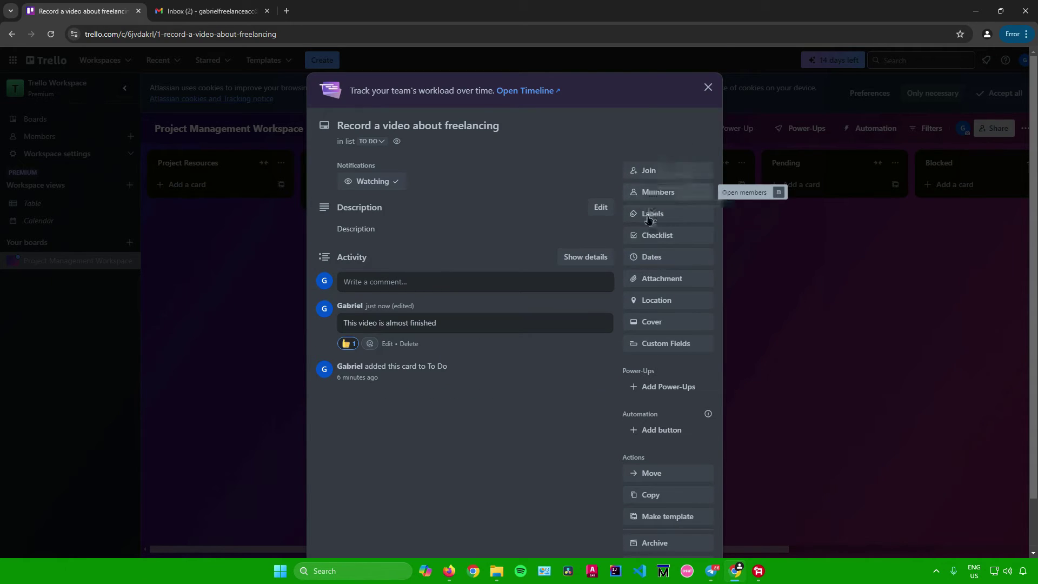
- Join the "Record a video about freelancing" card as a member and look at its member list
{"action": "scroll", "coordinate": [690, 217], "scroll_direction": "down", "scroll_amount": 1}
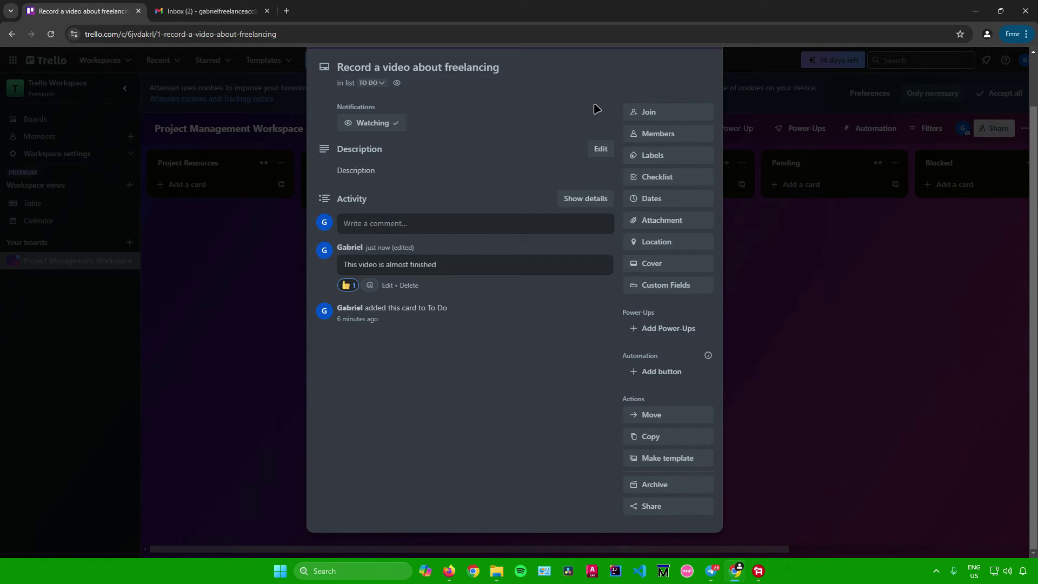
{"action": "left_click", "coordinate": [660, 112]}
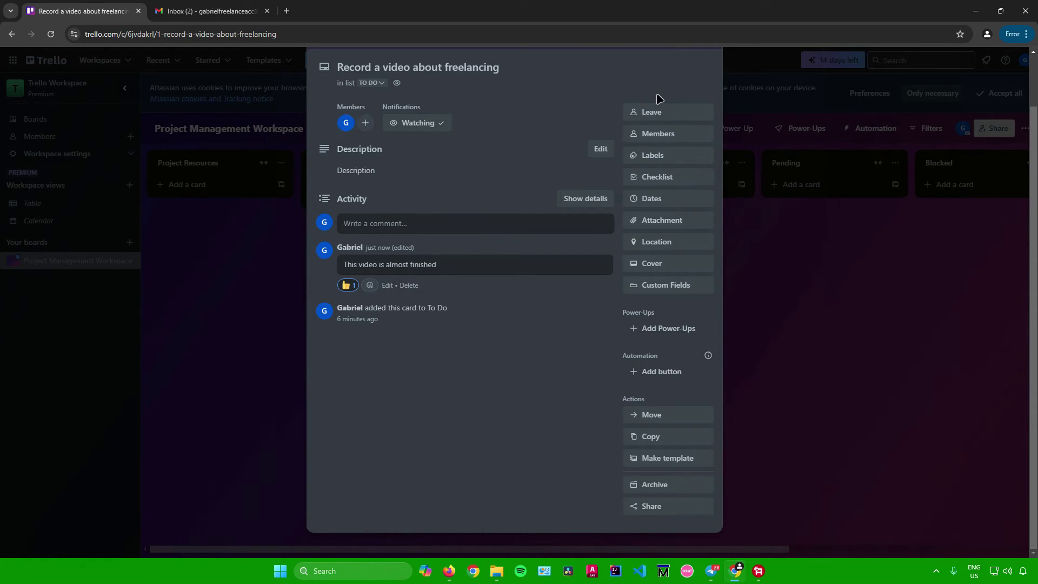
{"action": "left_click_drag", "start_coordinate": [341, 106], "coordinate": [361, 110]}
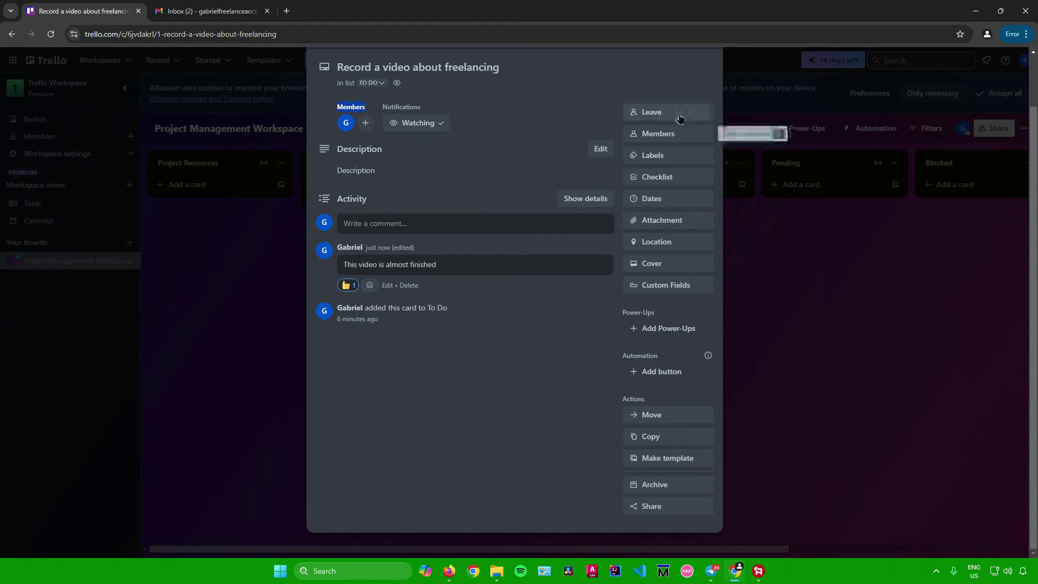
{"action": "left_click", "coordinate": [366, 124]}
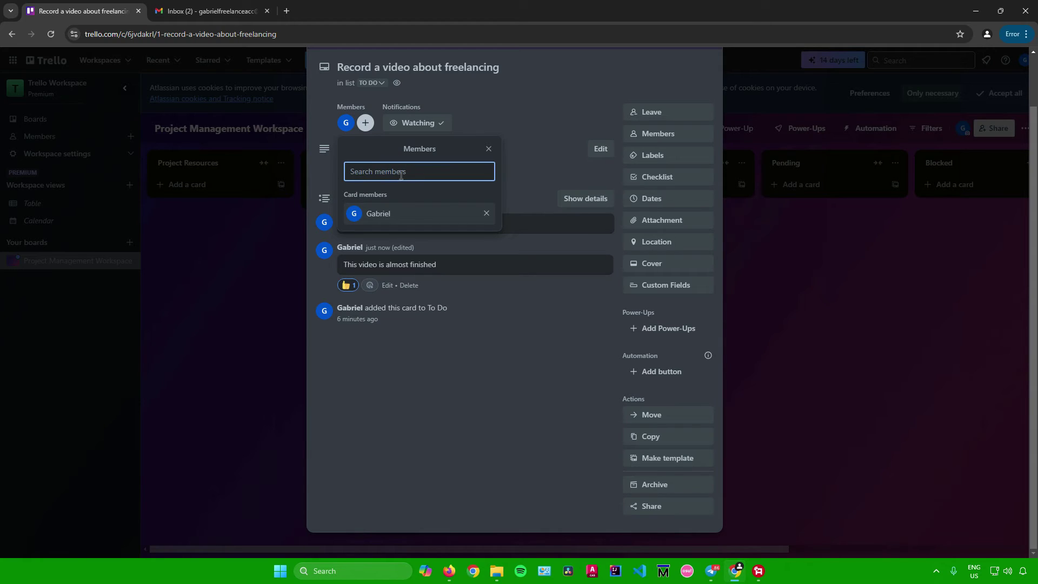
{"action": "left_click", "coordinate": [545, 119]}
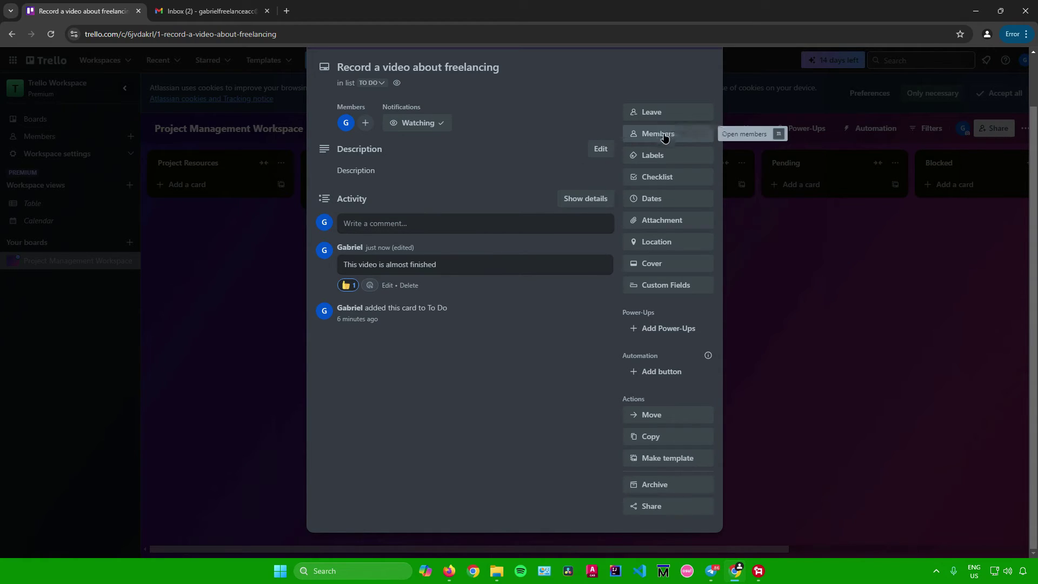
{"action": "left_click", "coordinate": [663, 134]}
{"action": "left_click", "coordinate": [572, 115]}
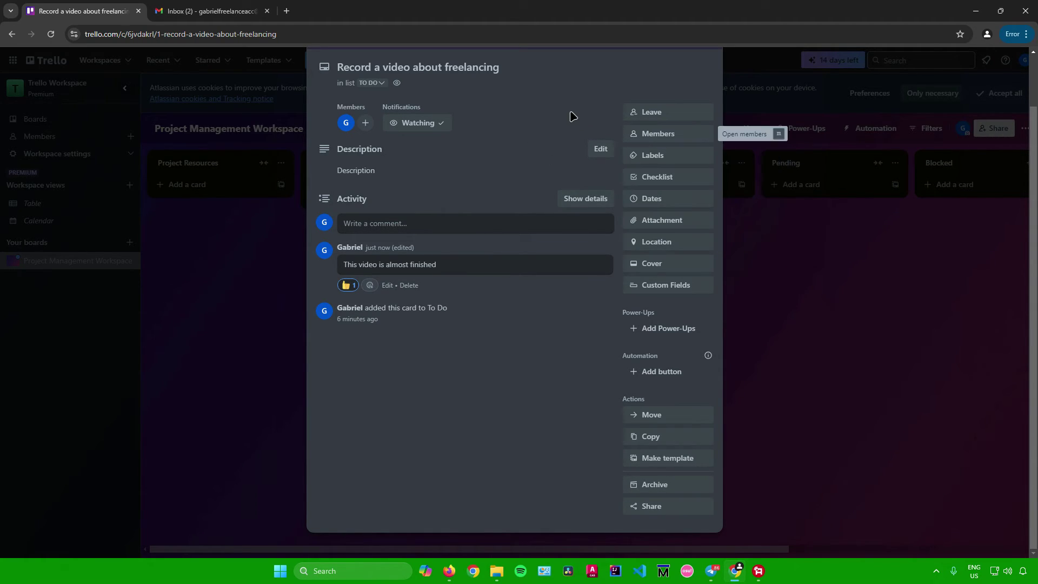
- Create a pink label titled "Label" and apply it to the card
{"action": "left_click", "coordinate": [667, 155]}
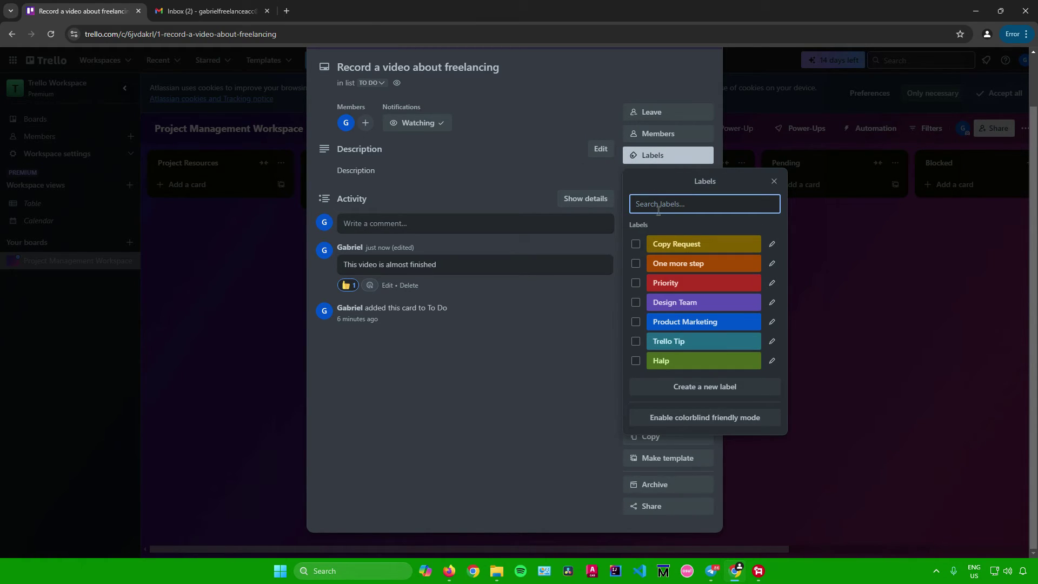
{"action": "left_click", "coordinate": [725, 389]}
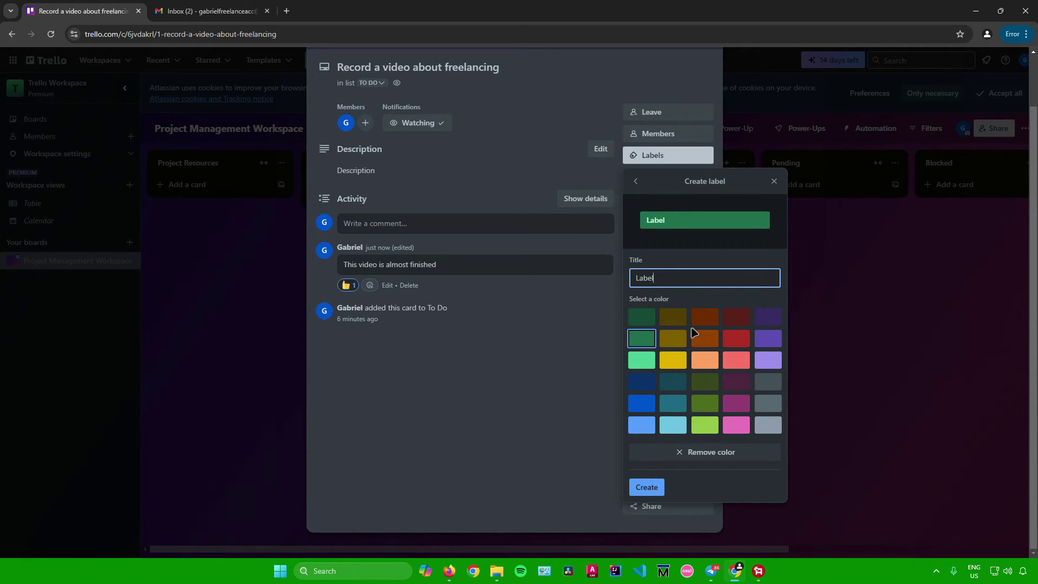
{"action": "left_click", "coordinate": [736, 425]}
{"action": "left_click", "coordinate": [648, 488]}
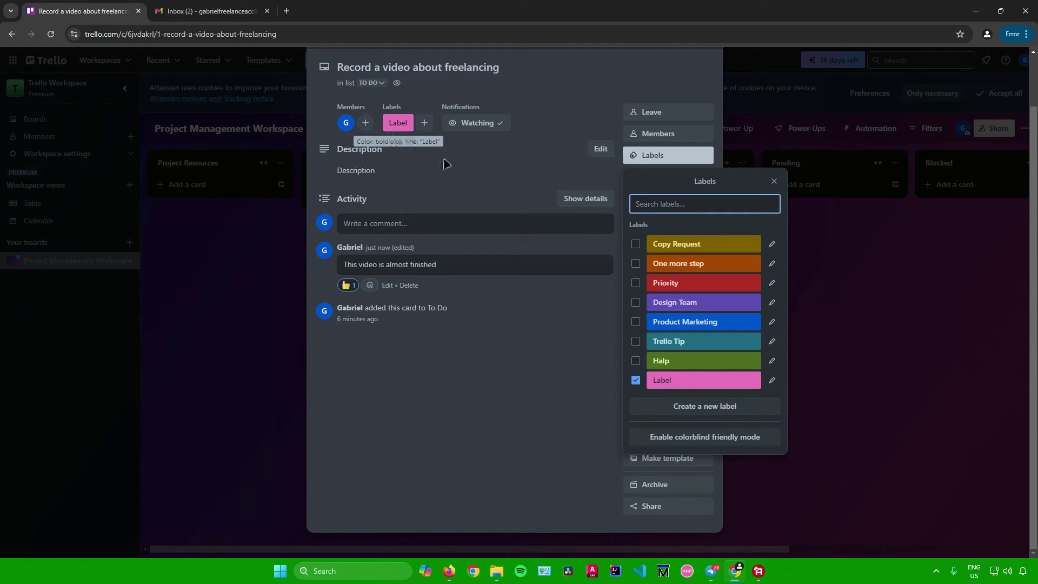
{"action": "left_click", "coordinate": [774, 181]}
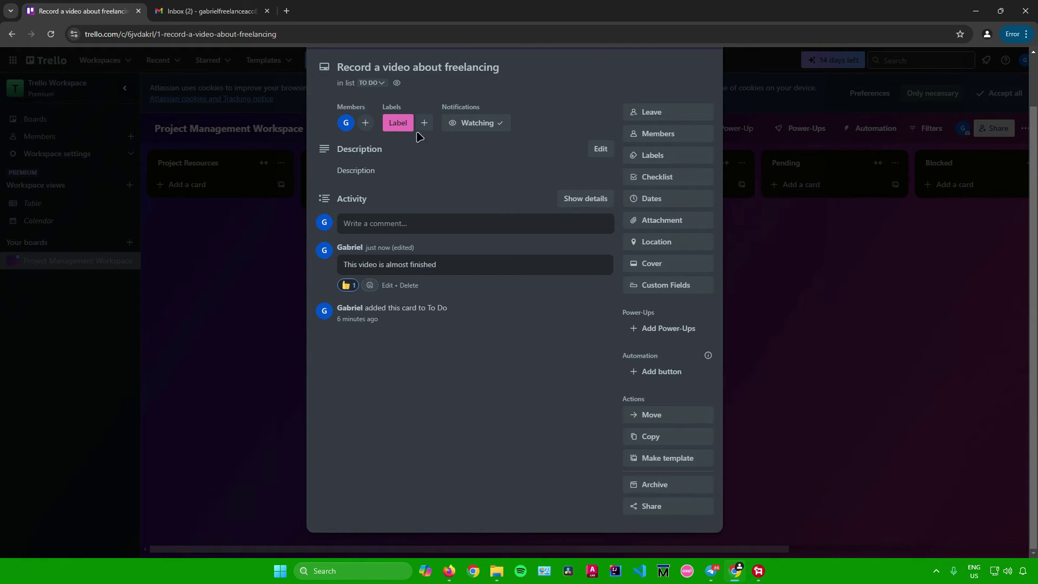
- Remove the pink "Label" label from the card
{"action": "left_click", "coordinate": [398, 124]}
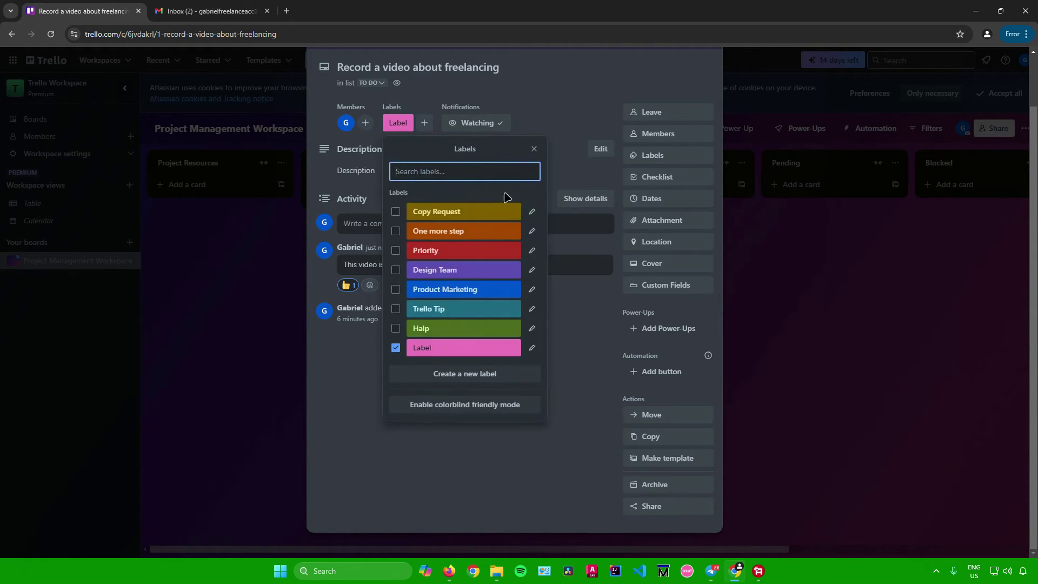
{"action": "left_click", "coordinate": [395, 348]}
{"action": "left_click", "coordinate": [534, 148]}
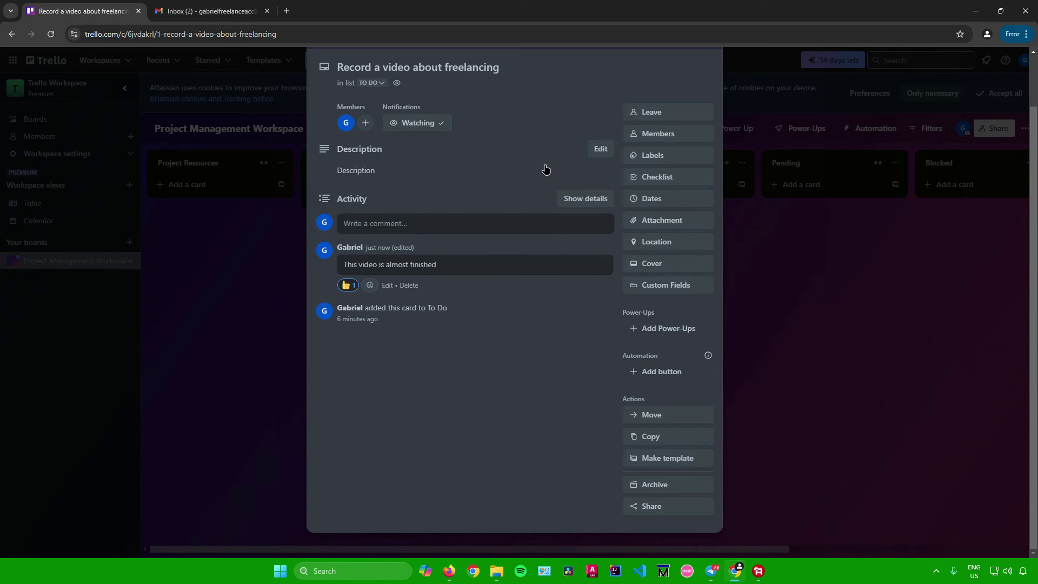
- Add a checklist titled "Checklist" to the card with the items "Item 1", "Item 2" and "Item 3"
{"action": "left_click", "coordinate": [679, 180]}
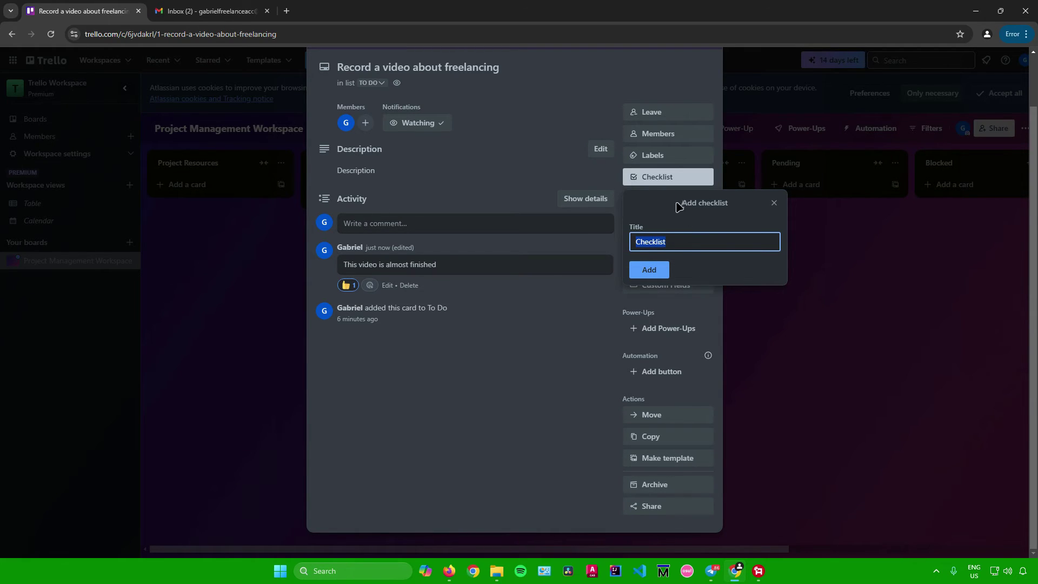
{"action": "left_click", "coordinate": [682, 246]}
{"action": "left_click", "coordinate": [649, 270]}
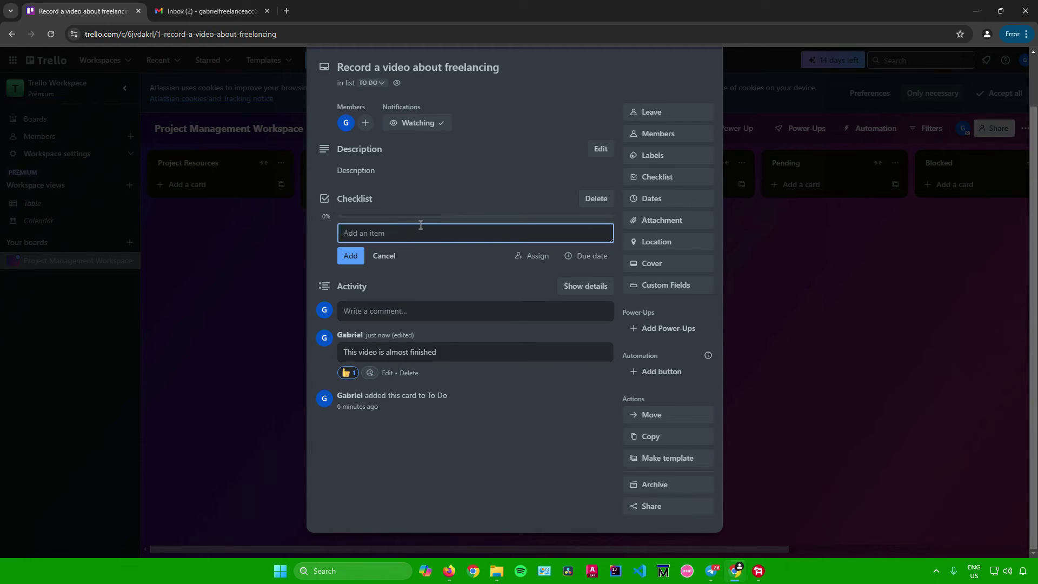
{"action": "type", "text": "Item 1"}
{"action": "key", "text": "Return"}
{"action": "type", "text": "Item"}
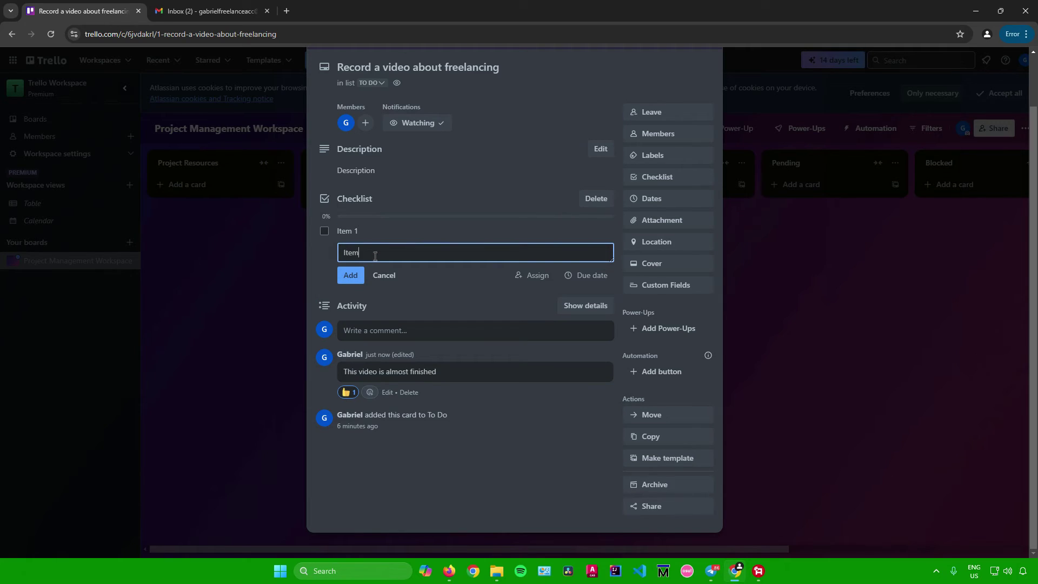
{"action": "left_click", "coordinate": [357, 277]}
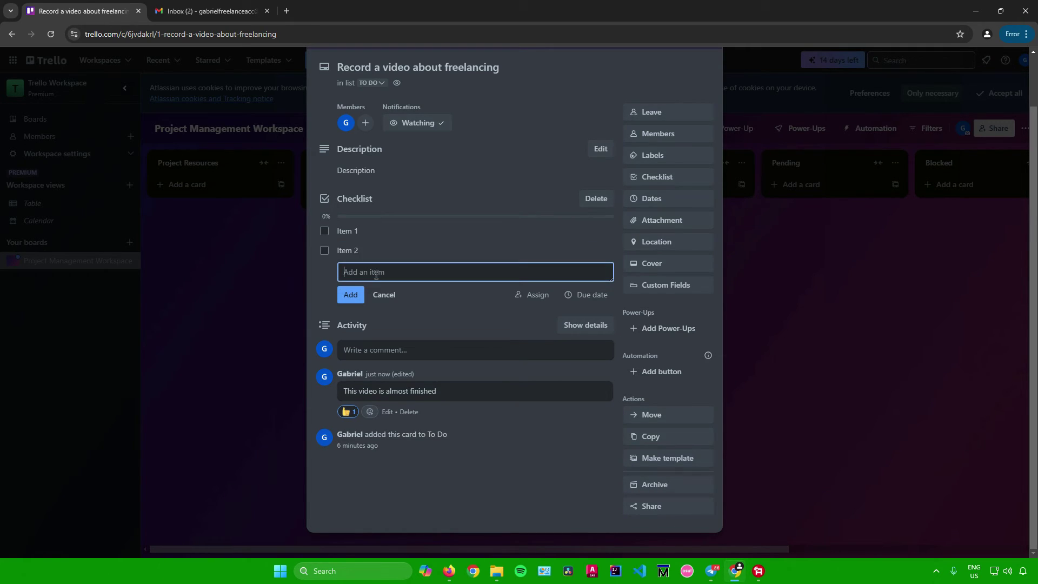
{"action": "type", "text": "Item 3"}
{"action": "left_click", "coordinate": [352, 296]}
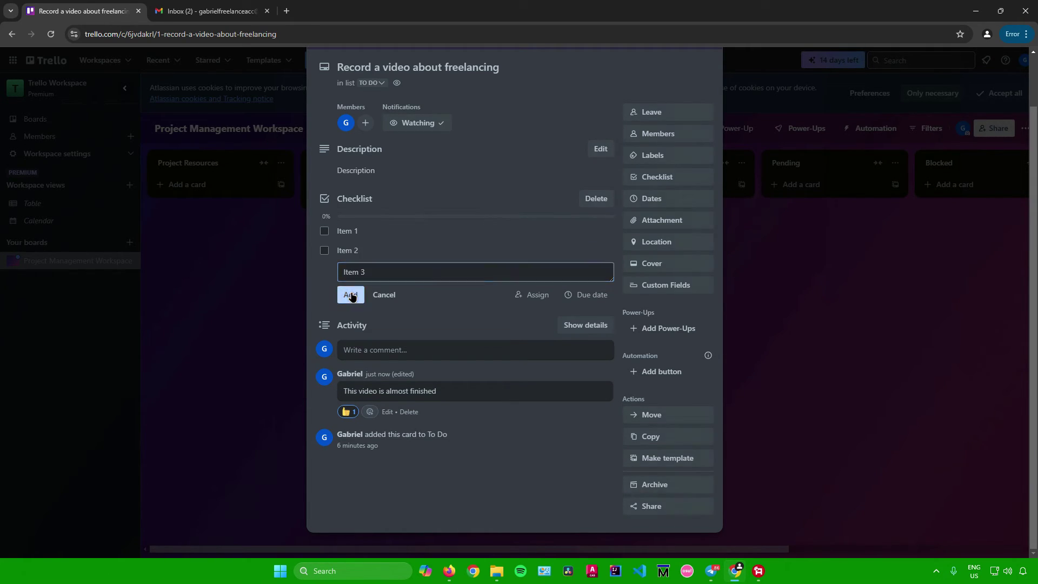
{"action": "left_click", "coordinate": [394, 316]}
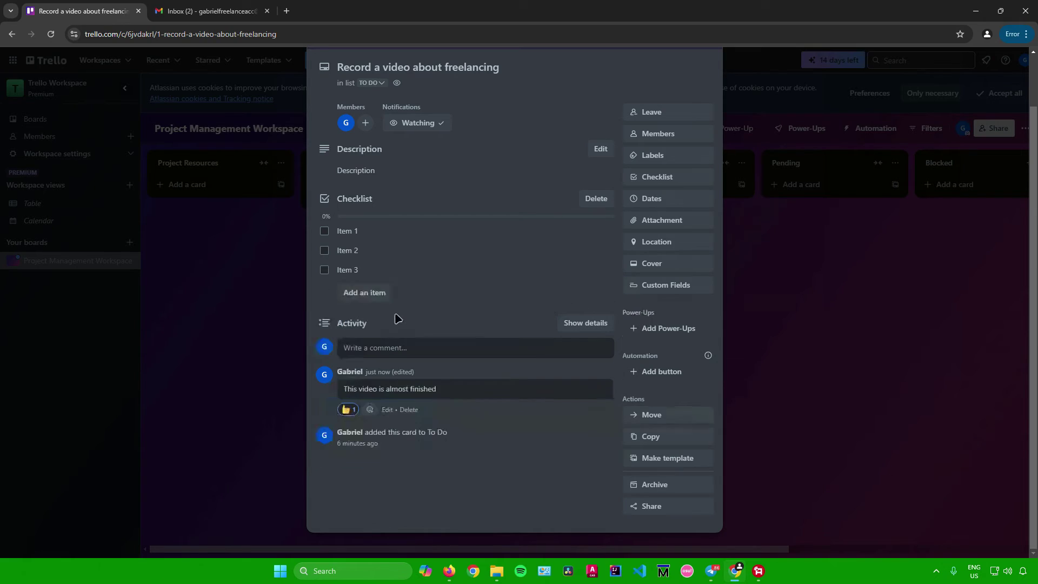
- Mark all three checklist items as complete, unmarking and re-marking Item 2 and Item 3 along the way
{"action": "left_click", "coordinate": [324, 233]}
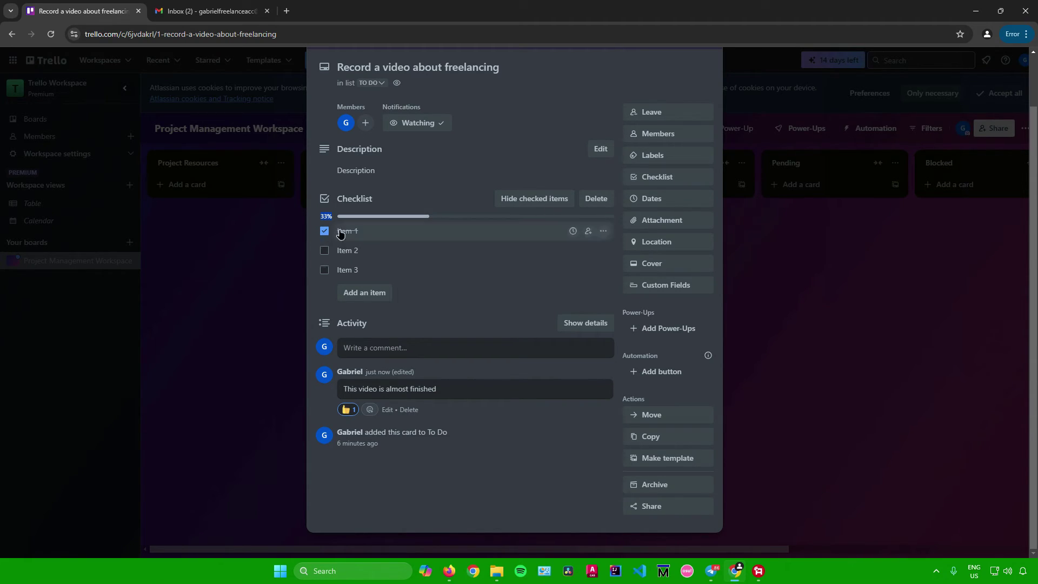
{"action": "left_click", "coordinate": [324, 251]}
{"action": "left_click", "coordinate": [325, 269]}
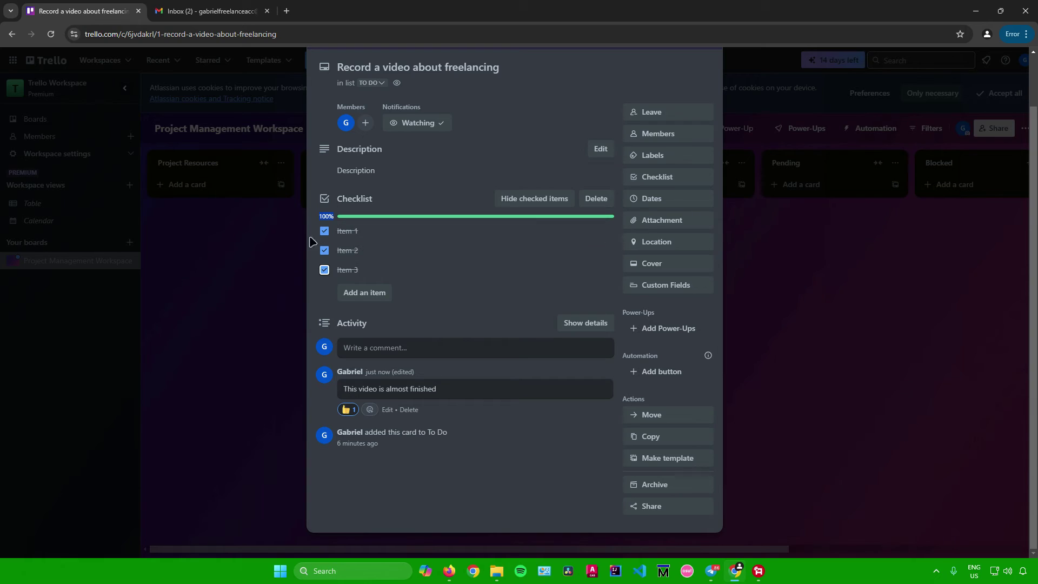
{"action": "left_click", "coordinate": [325, 270]}
{"action": "left_click", "coordinate": [325, 251]}
{"action": "left_click", "coordinate": [324, 270]}
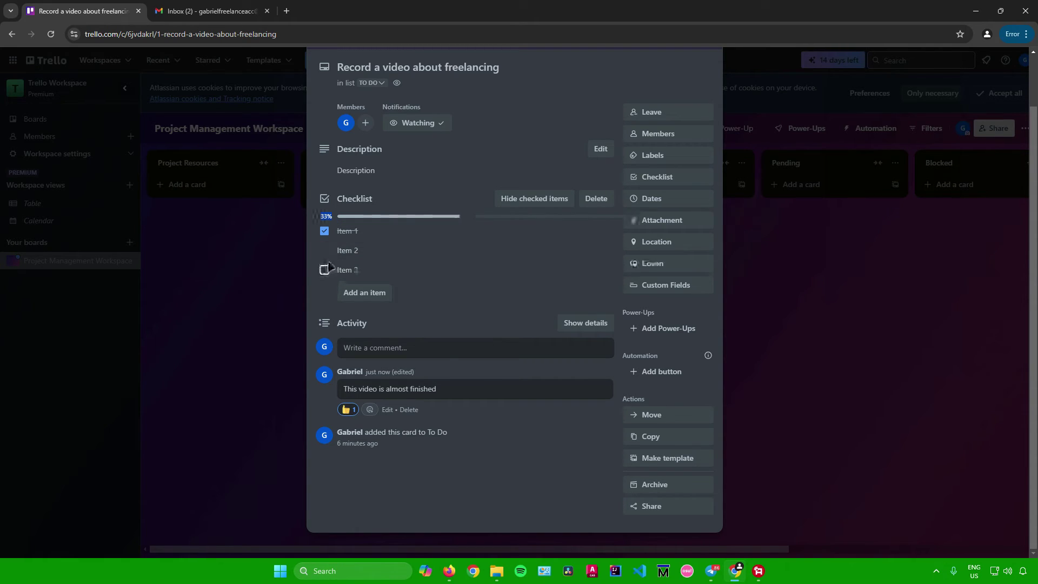
{"action": "left_click", "coordinate": [325, 250]}
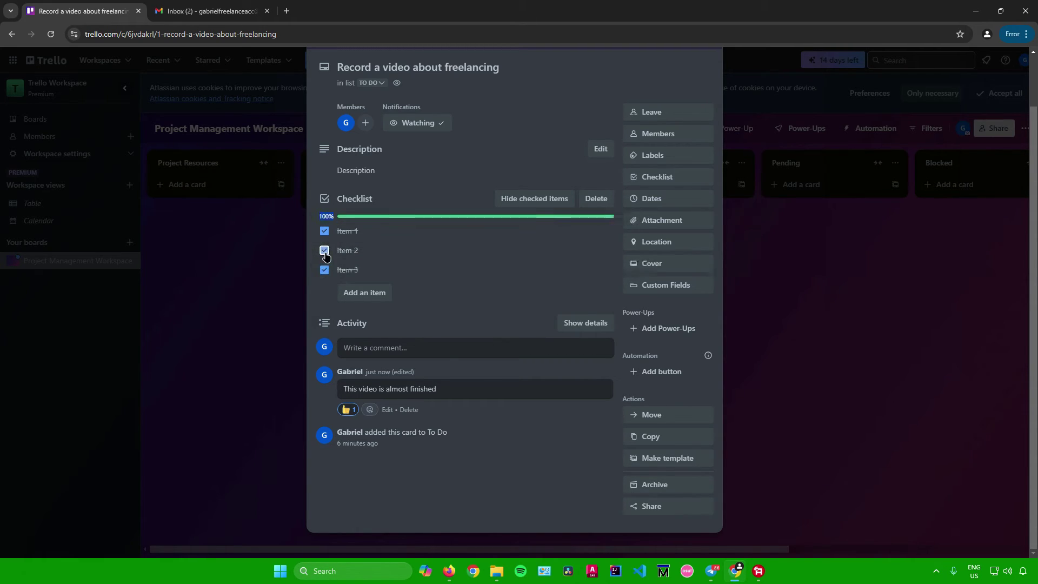
- Delete the checklist from the card and confirm the permanent deletion
{"action": "left_click", "coordinate": [593, 201]}
{"action": "key", "text": "Escape"}
{"action": "left_click", "coordinate": [596, 199]}
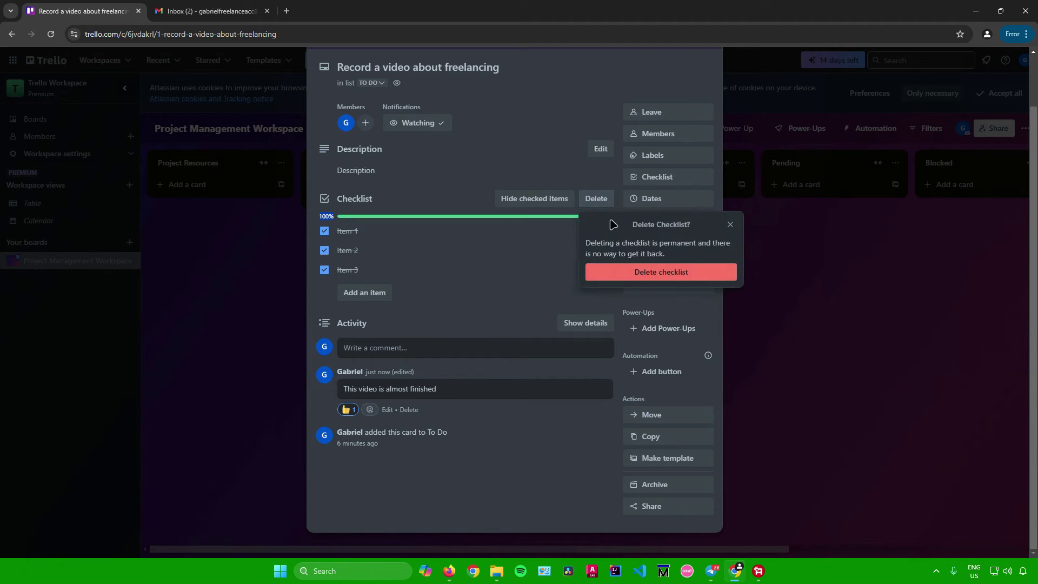
{"action": "left_click", "coordinate": [646, 275]}
- Enter a start date of 11/5/2024 and a due date of 11/9/2024 at 12:00 AM for the card
{"action": "left_click", "coordinate": [668, 200]}
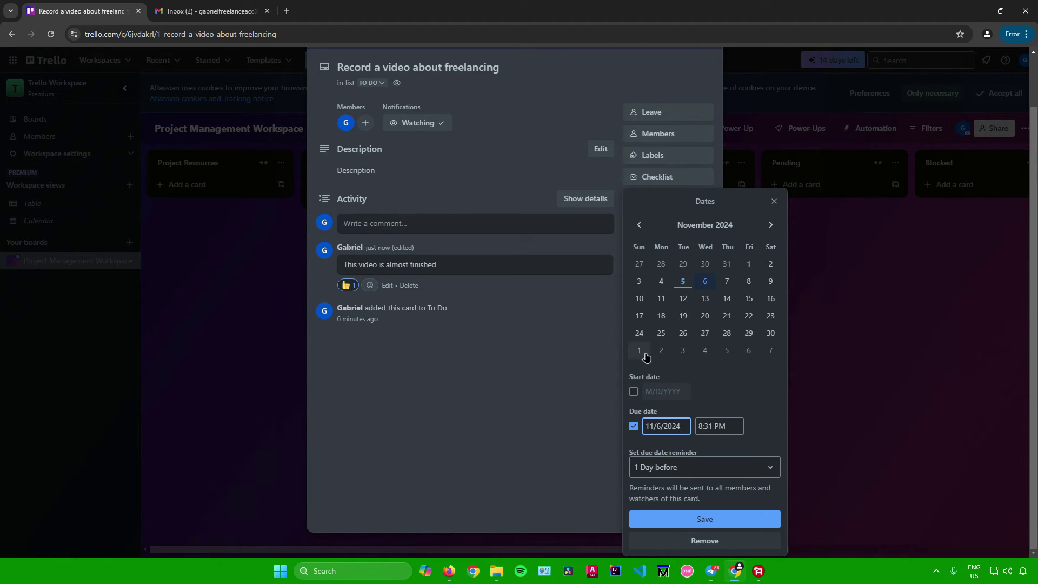
{"action": "left_click", "coordinate": [635, 392]}
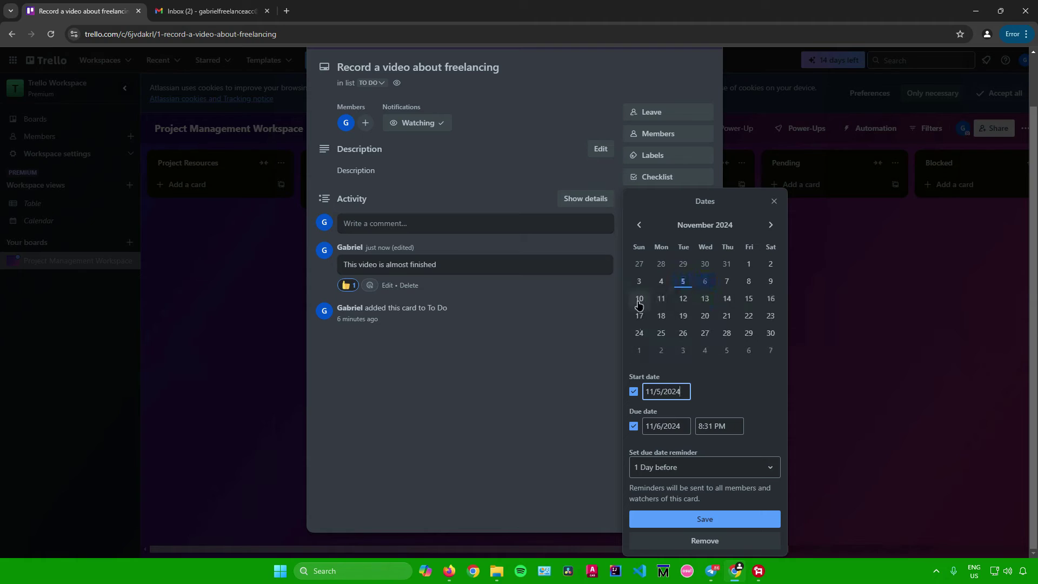
{"action": "left_click", "coordinate": [687, 285]}
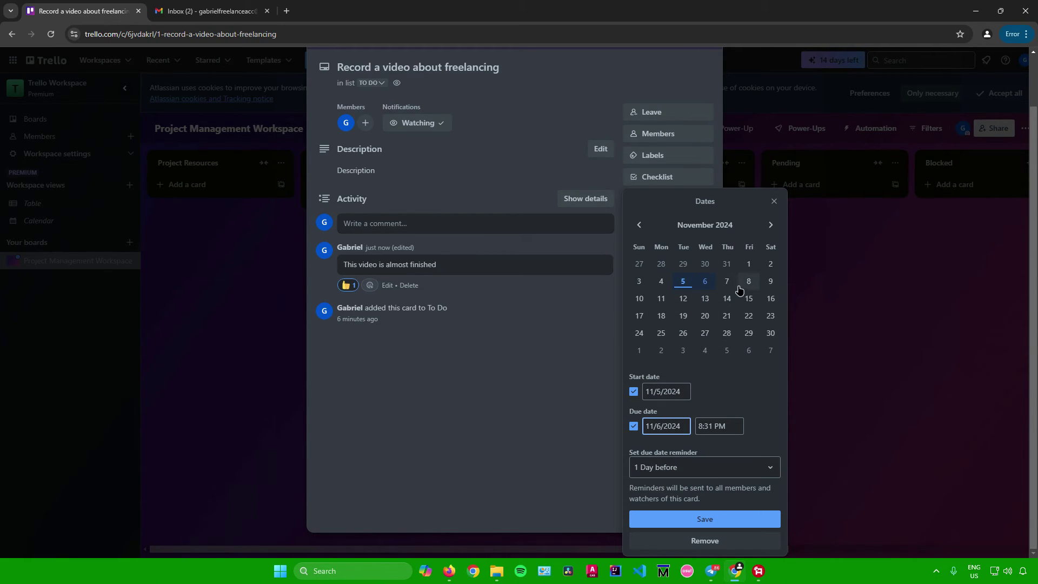
{"action": "left_click", "coordinate": [770, 283]}
{"action": "left_click", "coordinate": [724, 427]}
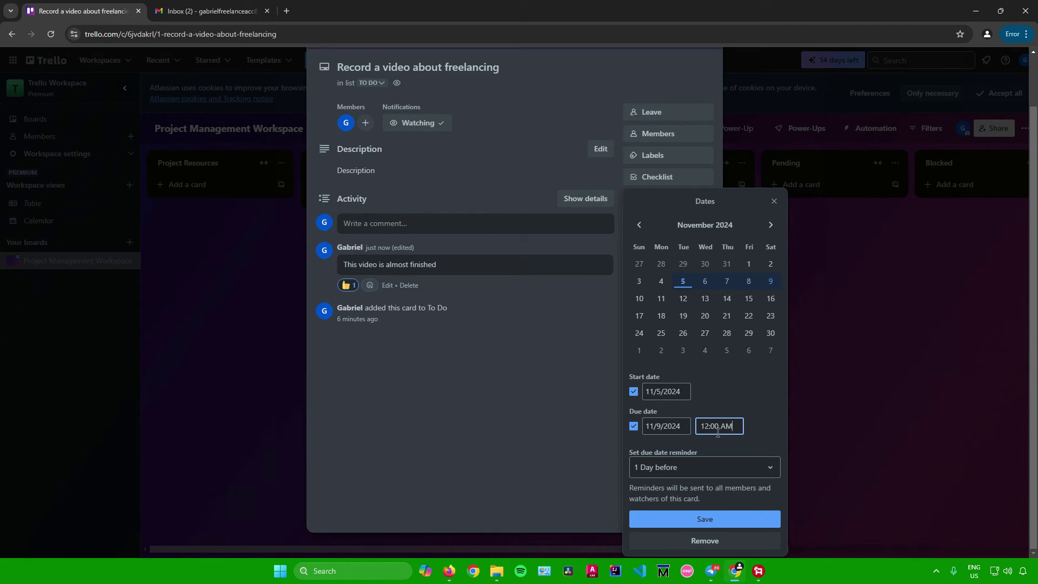
{"action": "left_click", "coordinate": [736, 411]}
- Check the due date reminder choices, keep the reminder at 1 Day before, and save the card's dates
{"action": "left_click", "coordinate": [687, 469]}
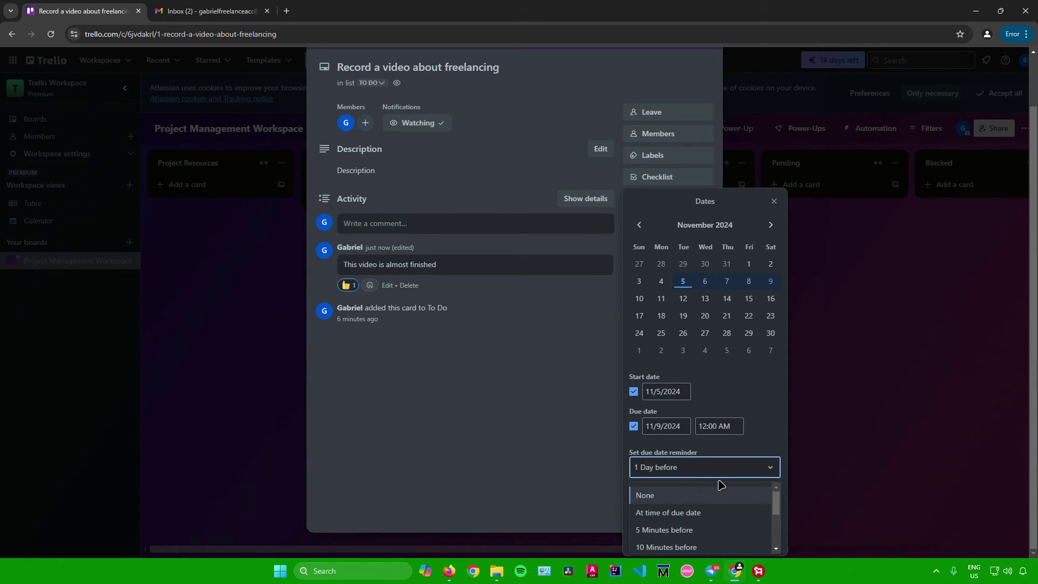
{"action": "scroll", "coordinate": [706, 503], "scroll_direction": "down", "scroll_amount": 1}
{"action": "scroll", "coordinate": [706, 502], "scroll_direction": "down", "scroll_amount": 1}
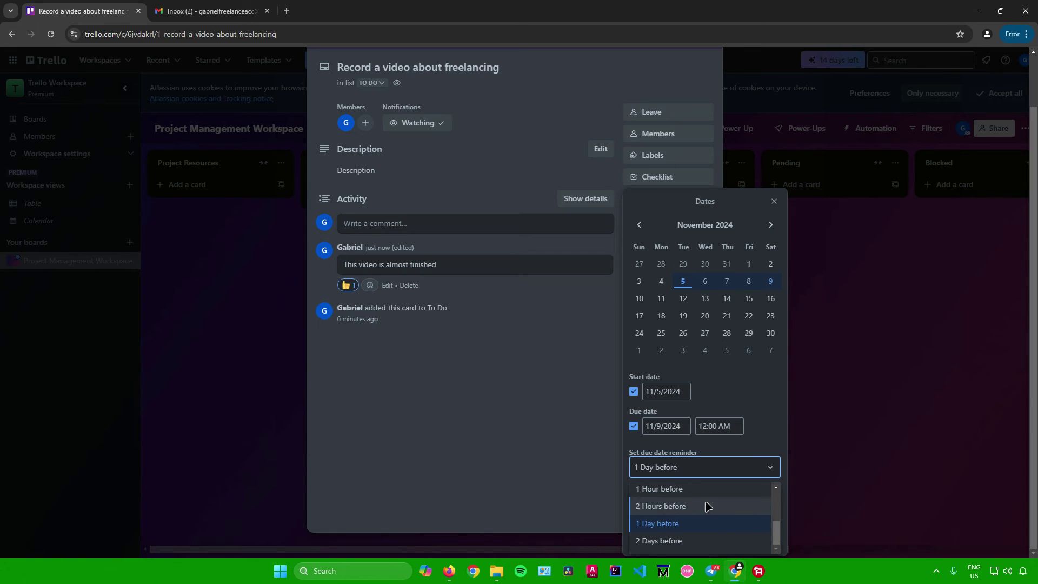
{"action": "left_click", "coordinate": [711, 470]}
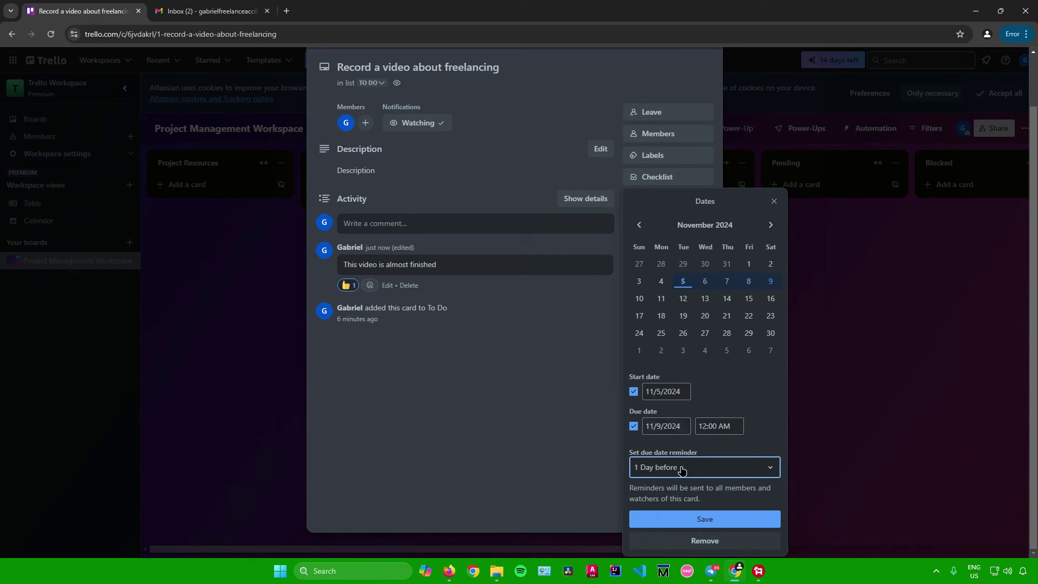
{"action": "left_click", "coordinate": [703, 517]}
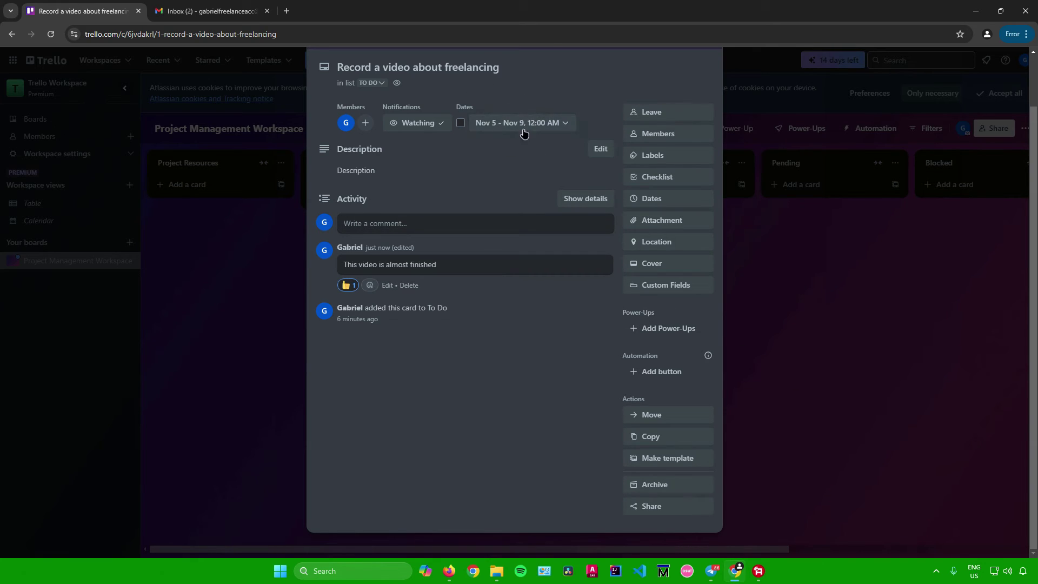
- Examine the card's attachment, location and cover options without applying any of them
{"action": "left_click", "coordinate": [661, 220]}
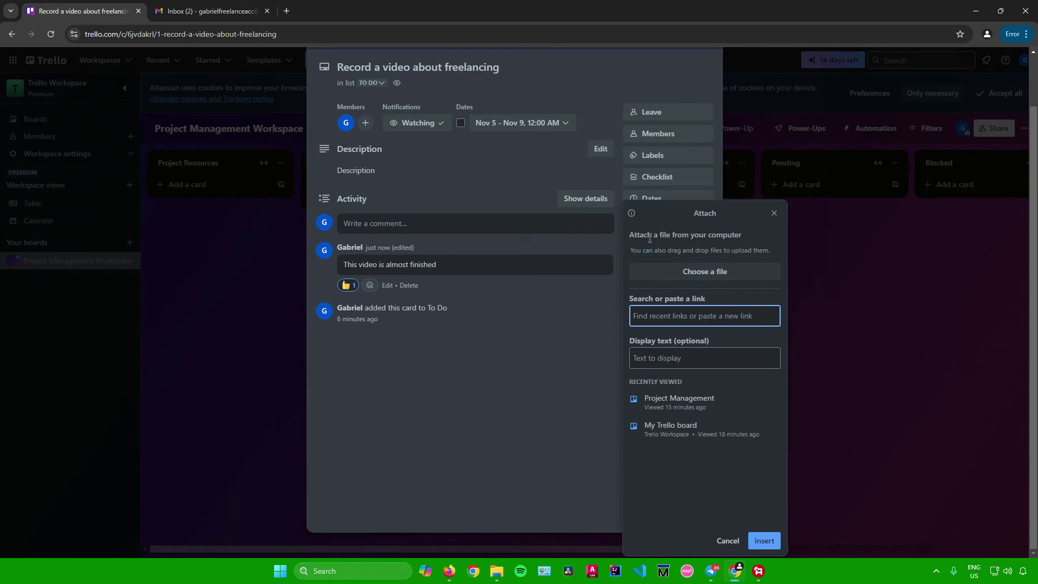
{"action": "left_click_drag", "start_coordinate": [643, 236], "coordinate": [733, 237]}
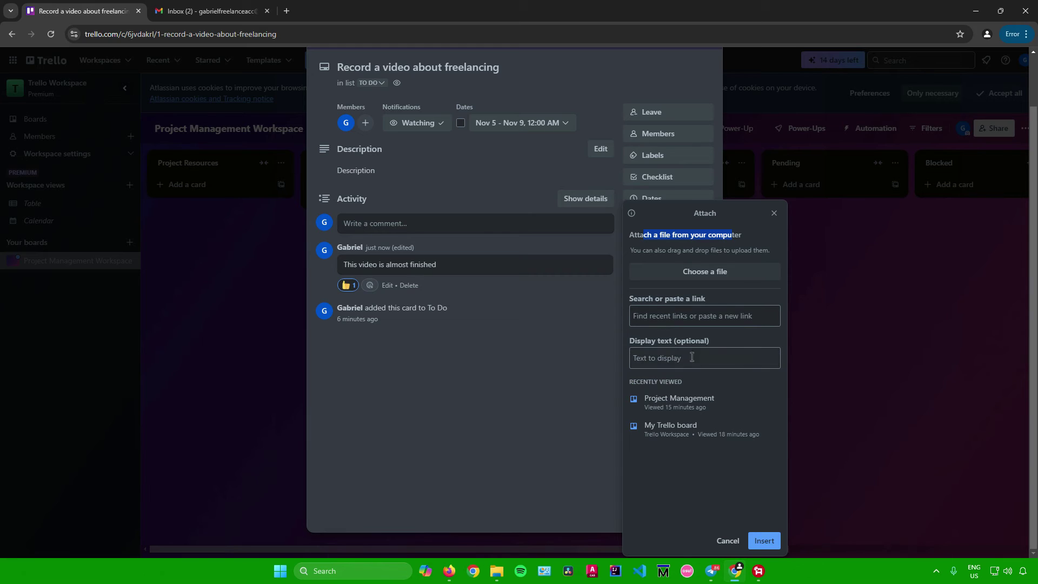
{"action": "key", "text": "Escape"}
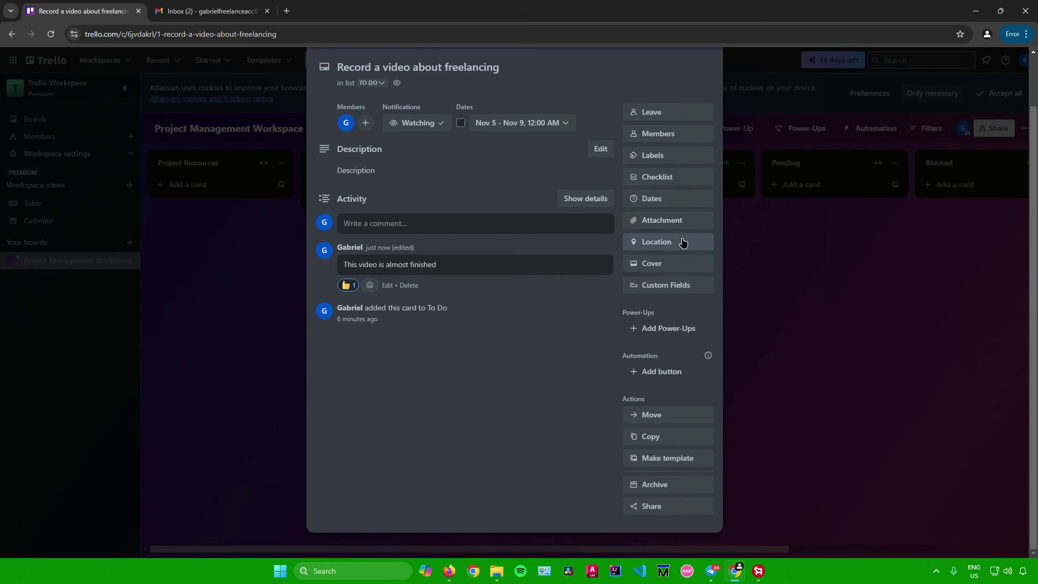
{"action": "left_click", "coordinate": [679, 242]}
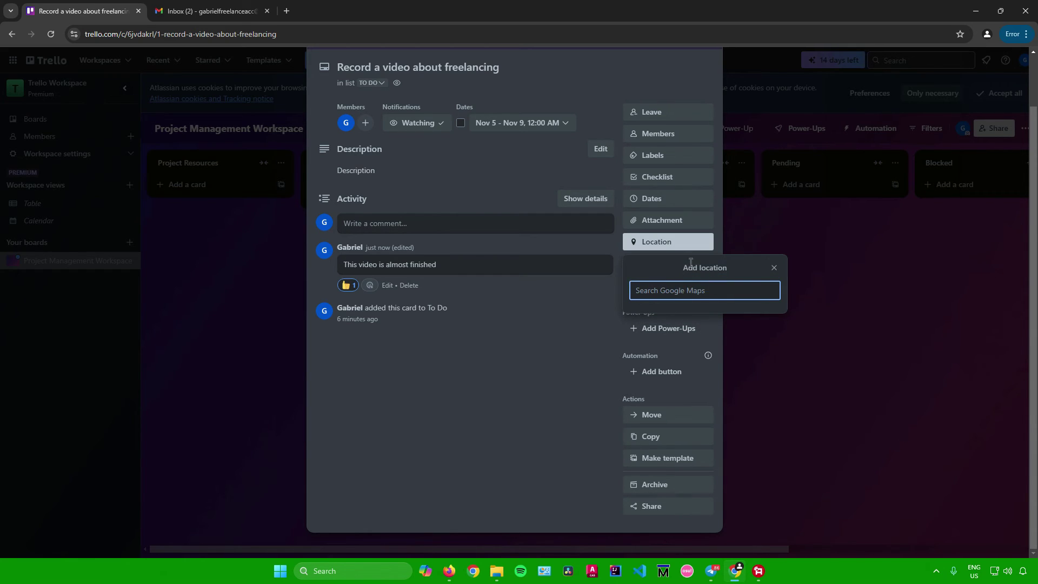
{"action": "left_click", "coordinate": [773, 268]}
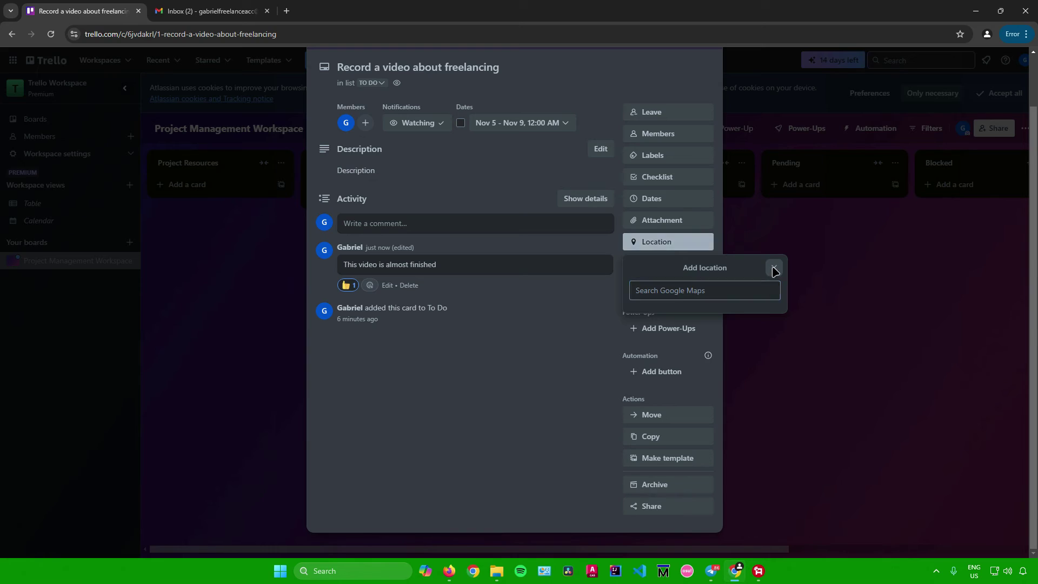
{"action": "left_click", "coordinate": [684, 264]}
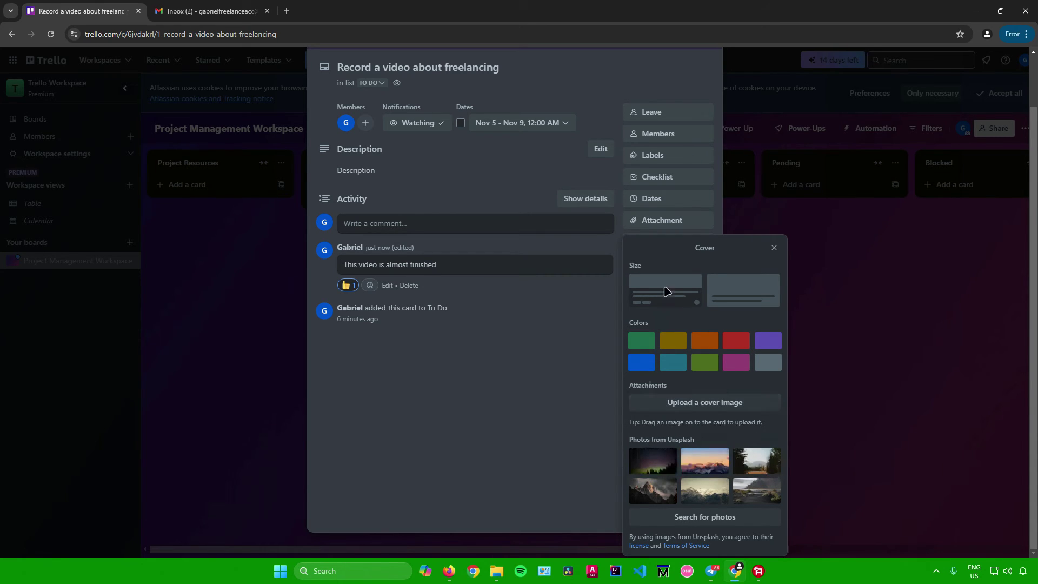
{"action": "left_click", "coordinate": [773, 247]}
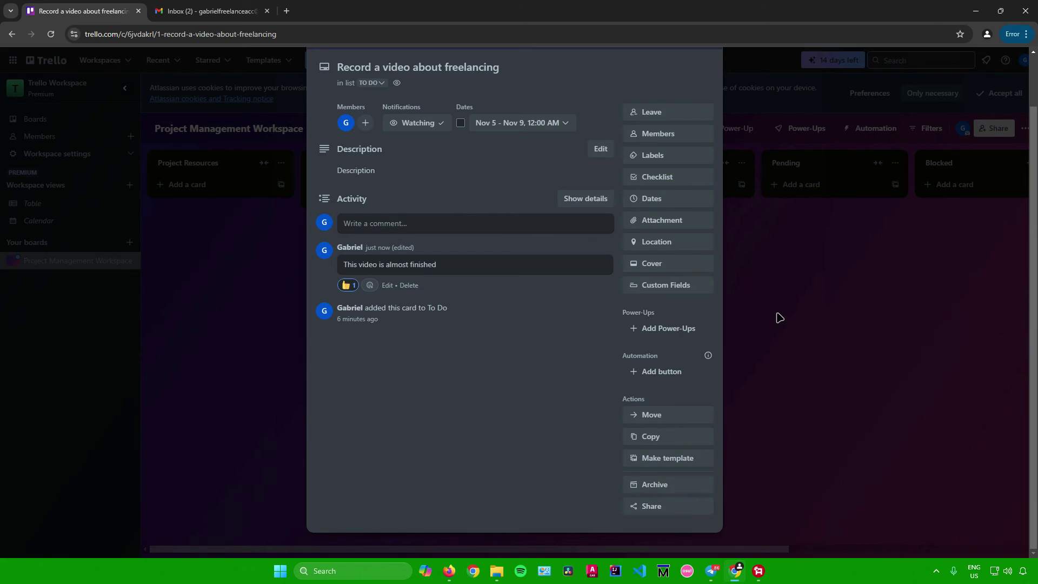
- Add the suggested custom fields Priority, Status, Risk and Effort to the card
{"action": "left_click", "coordinate": [686, 291]}
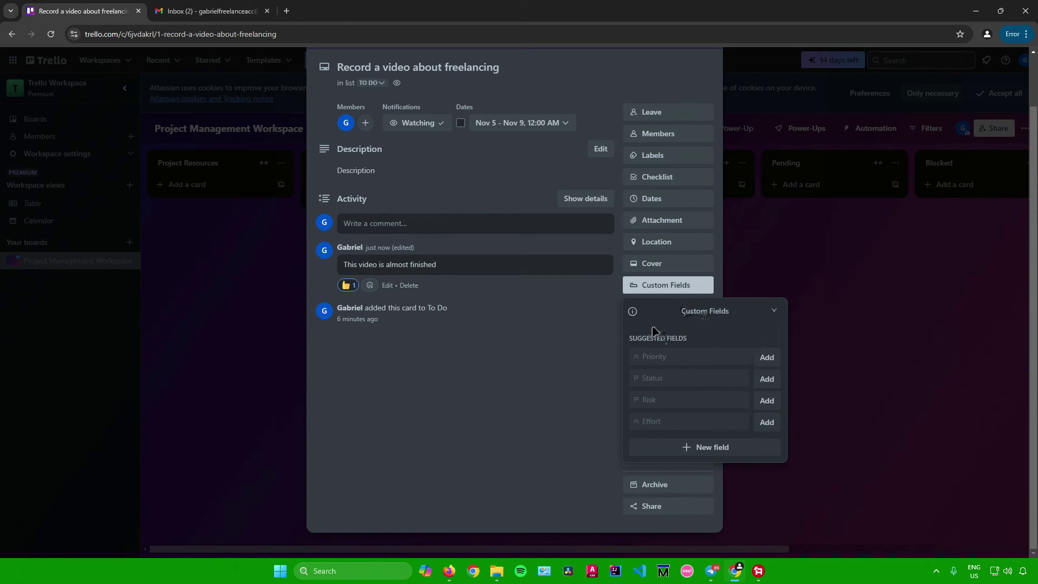
{"action": "left_click", "coordinate": [766, 358]}
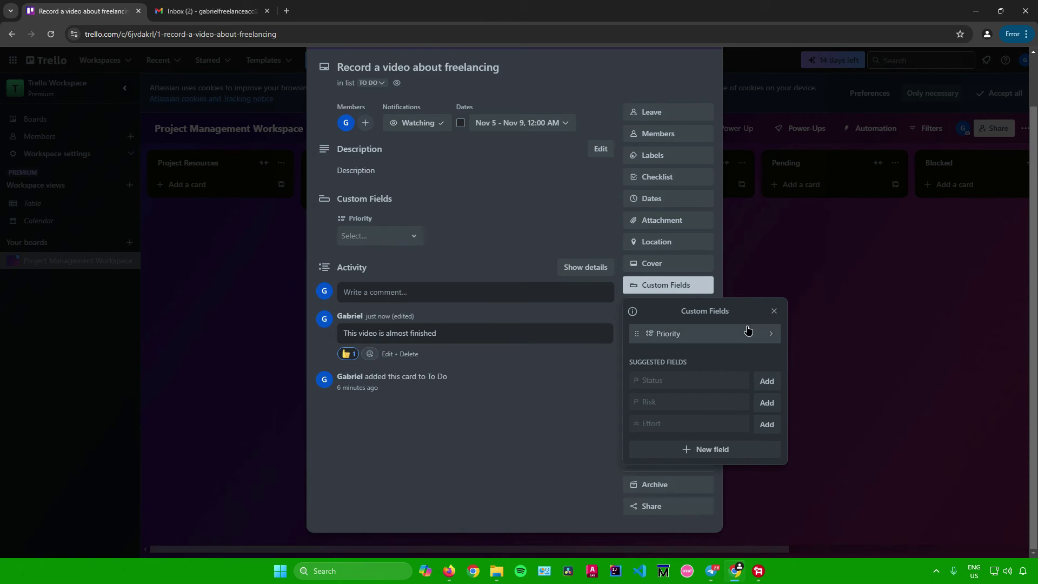
{"action": "left_click", "coordinate": [767, 381]}
{"action": "left_click", "coordinate": [768, 404]}
{"action": "left_click", "coordinate": [766, 426]}
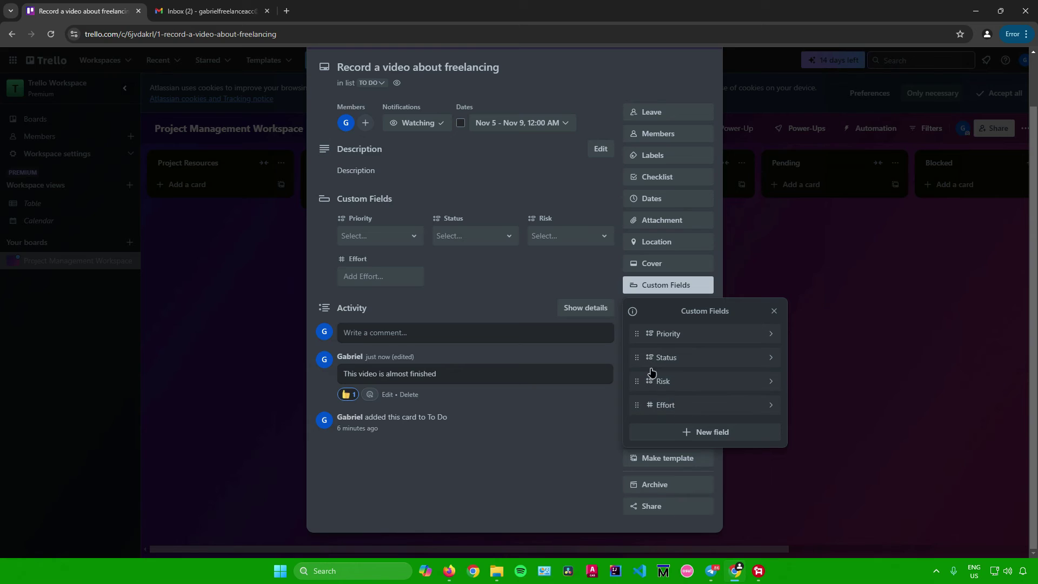
- Examine the title and type settings for a new custom field without creating one
{"action": "left_click", "coordinate": [702, 433]}
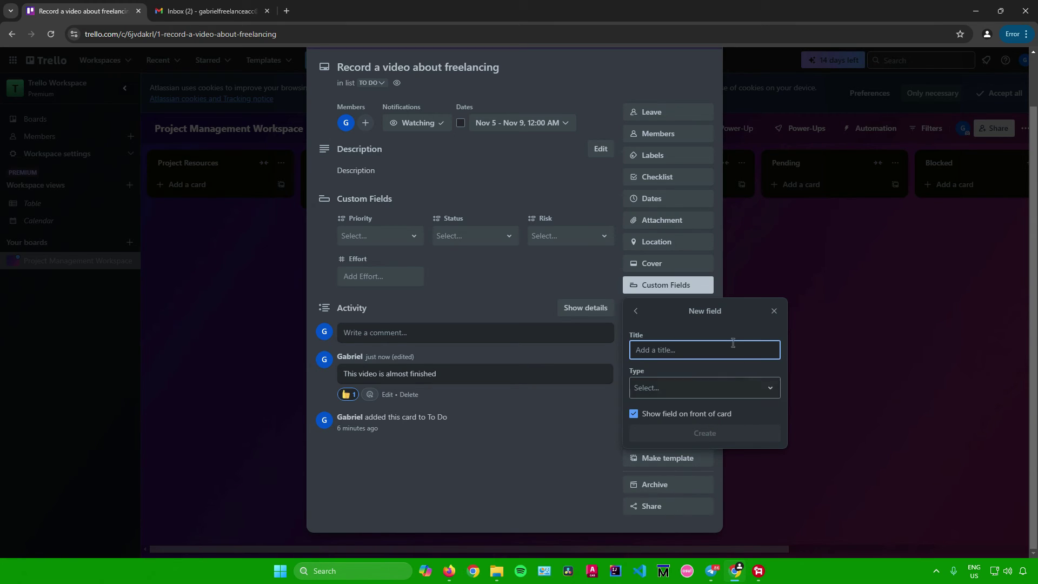
{"action": "left_click", "coordinate": [685, 389]}
{"action": "left_click", "coordinate": [690, 393]}
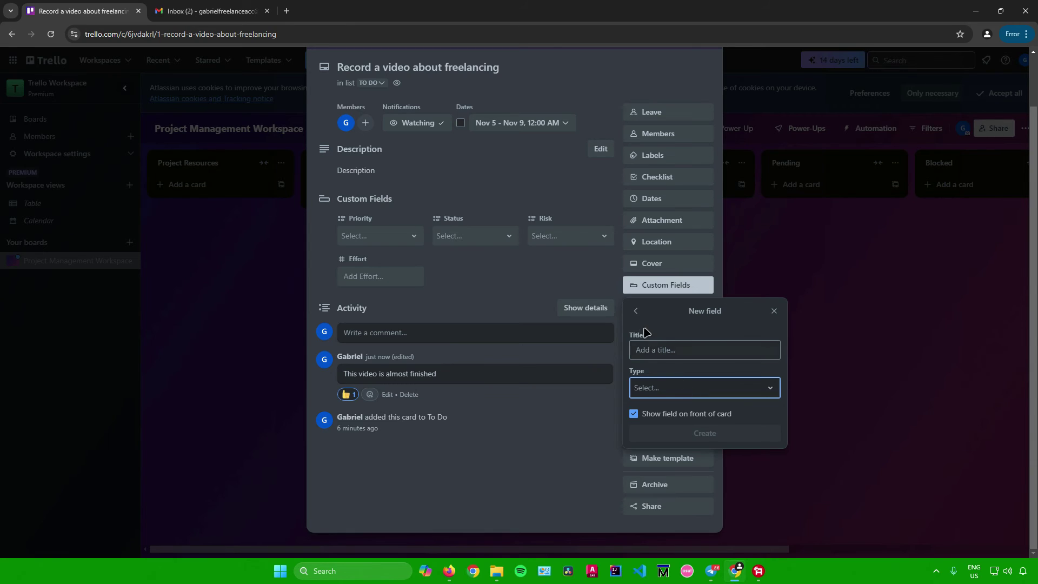
{"action": "key", "text": "Escape"}
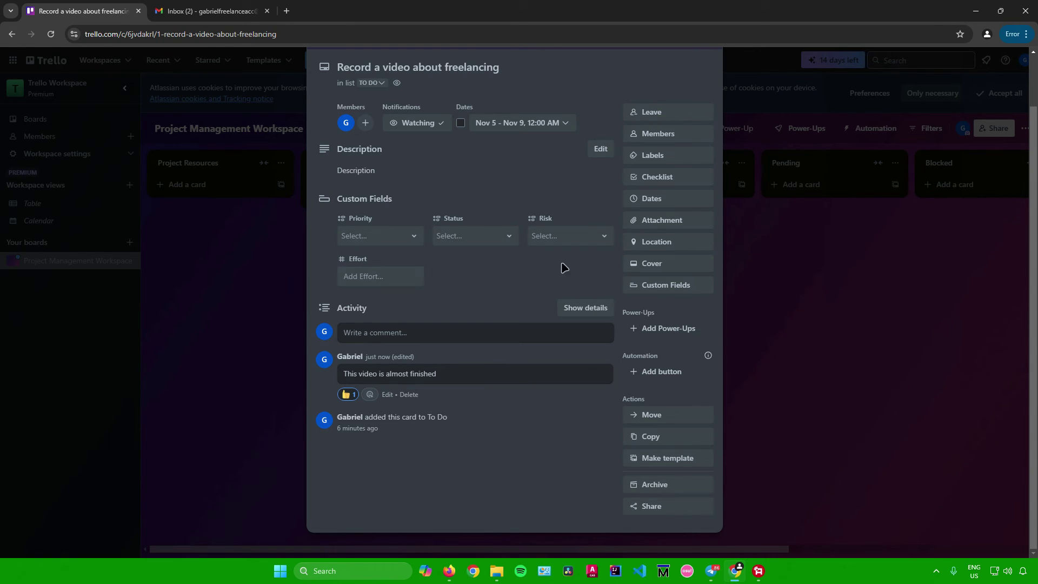
- Set the card's Priority field to Highest and look through the Status, Risk and Effort fields, leaving them empty
{"action": "left_click", "coordinate": [379, 238]}
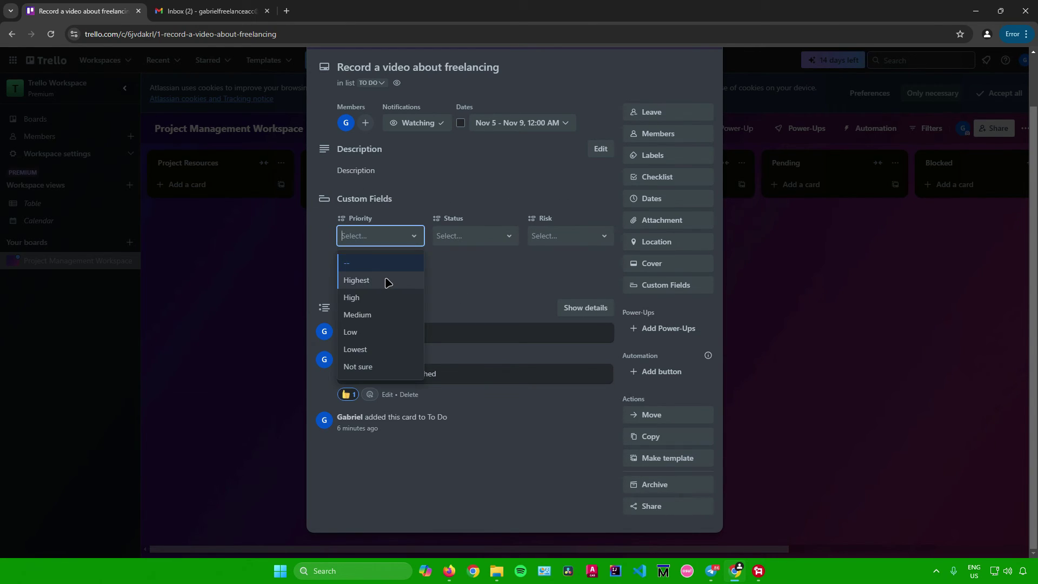
{"action": "key", "text": "Escape"}
{"action": "left_click", "coordinate": [473, 237]}
{"action": "left_click", "coordinate": [472, 239]}
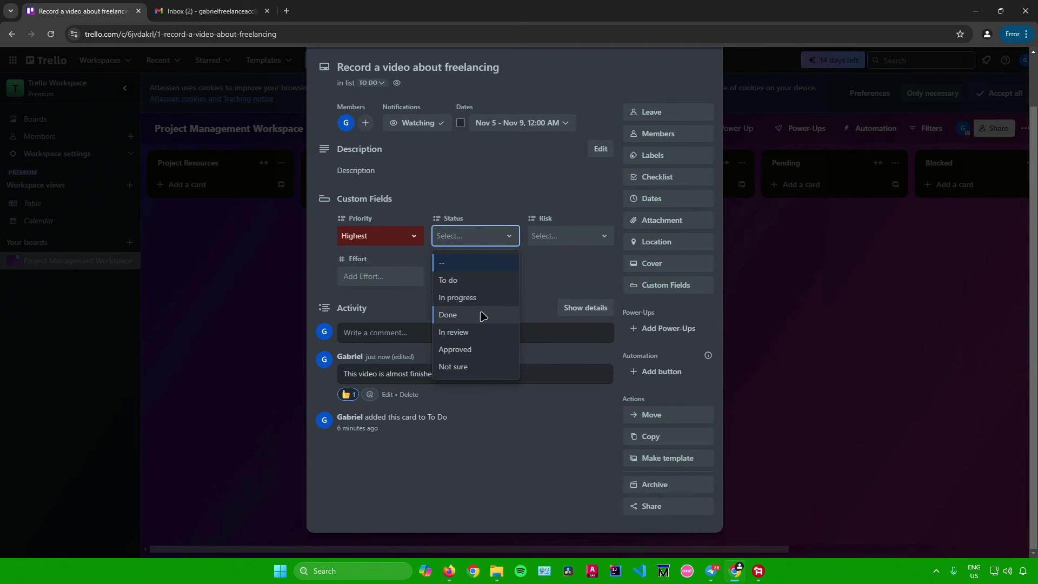
{"action": "left_click", "coordinate": [558, 238]}
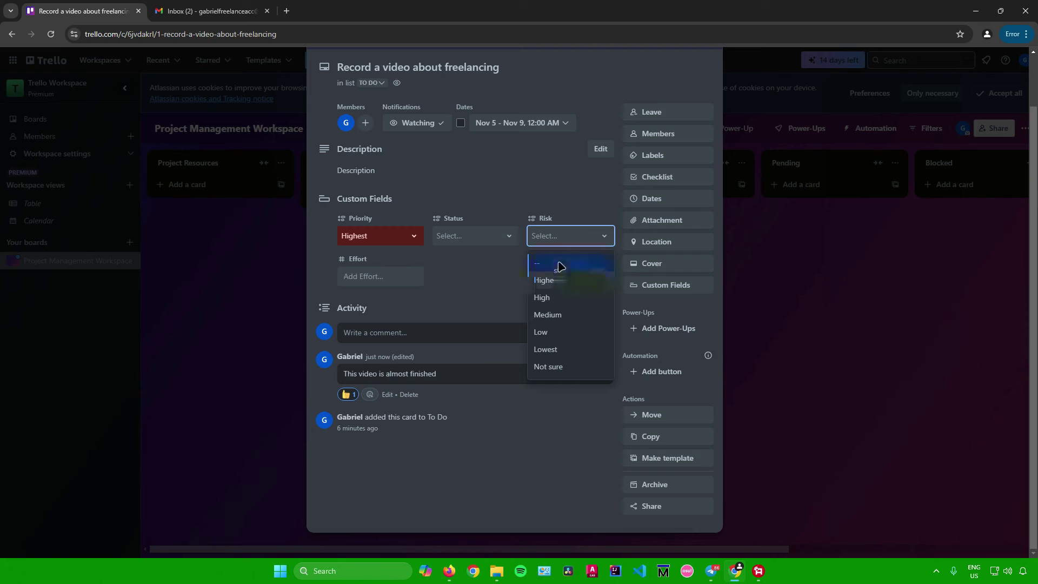
{"action": "left_click", "coordinate": [547, 239]}
{"action": "left_click", "coordinate": [408, 277]}
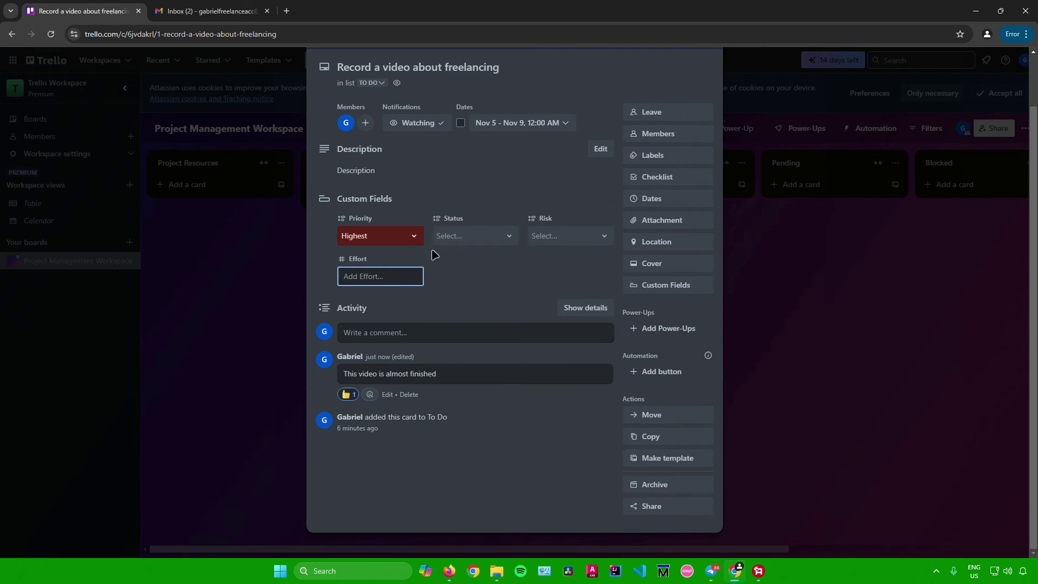
{"action": "left_click", "coordinate": [479, 272]}
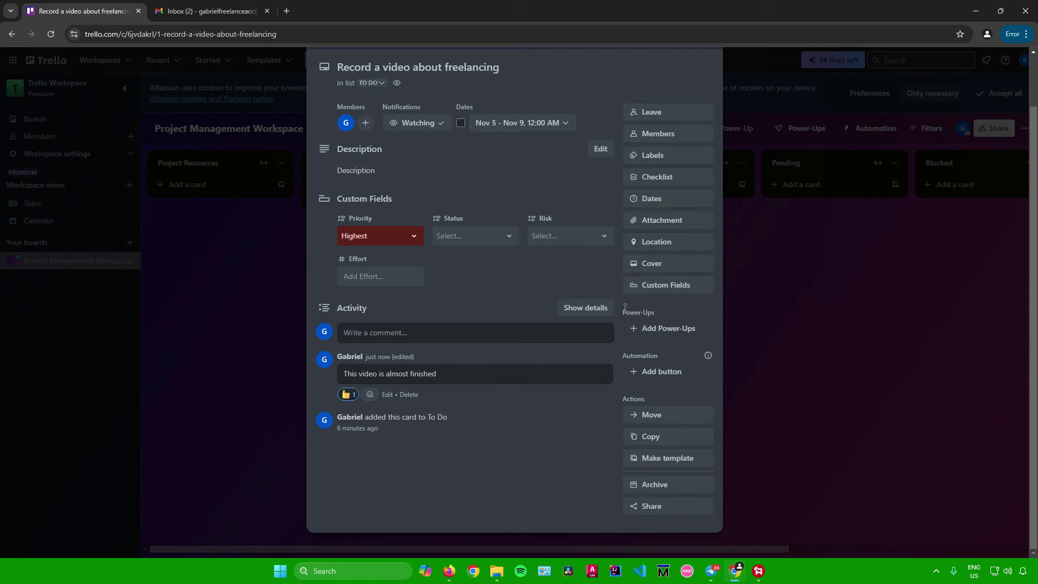
- Browse the featured Power-Ups available for the board and return to the freelancing card
{"action": "left_click", "coordinate": [676, 329]}
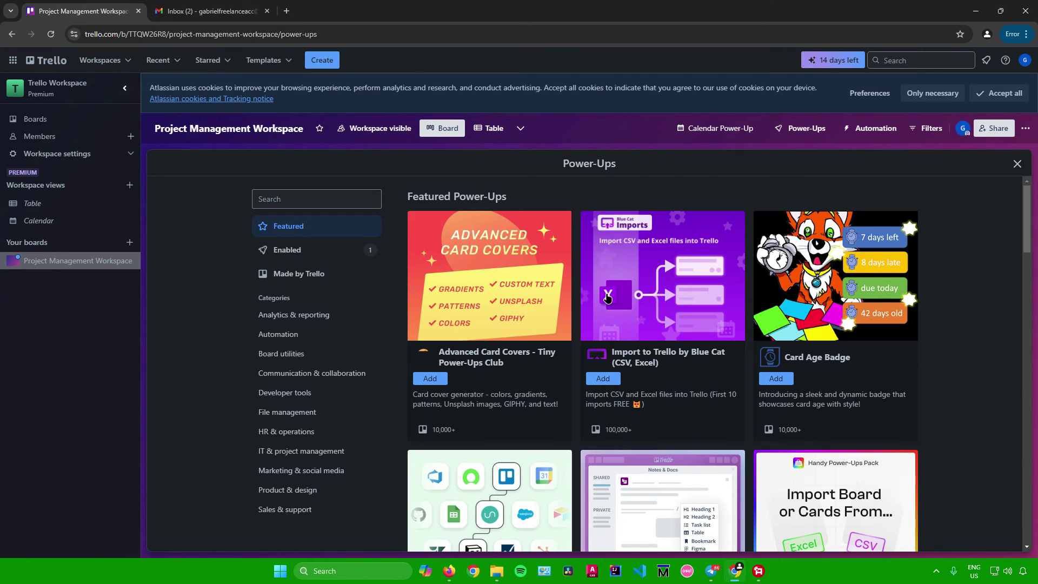
{"action": "scroll", "coordinate": [478, 310], "scroll_direction": "down", "scroll_amount": 4}
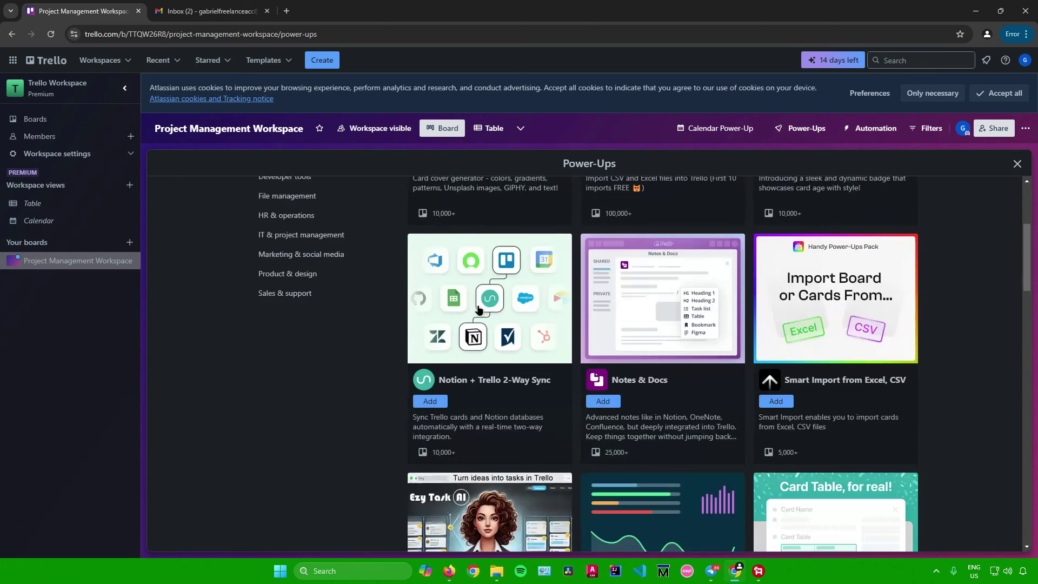
{"action": "scroll", "coordinate": [478, 310], "scroll_direction": "up", "scroll_amount": 4}
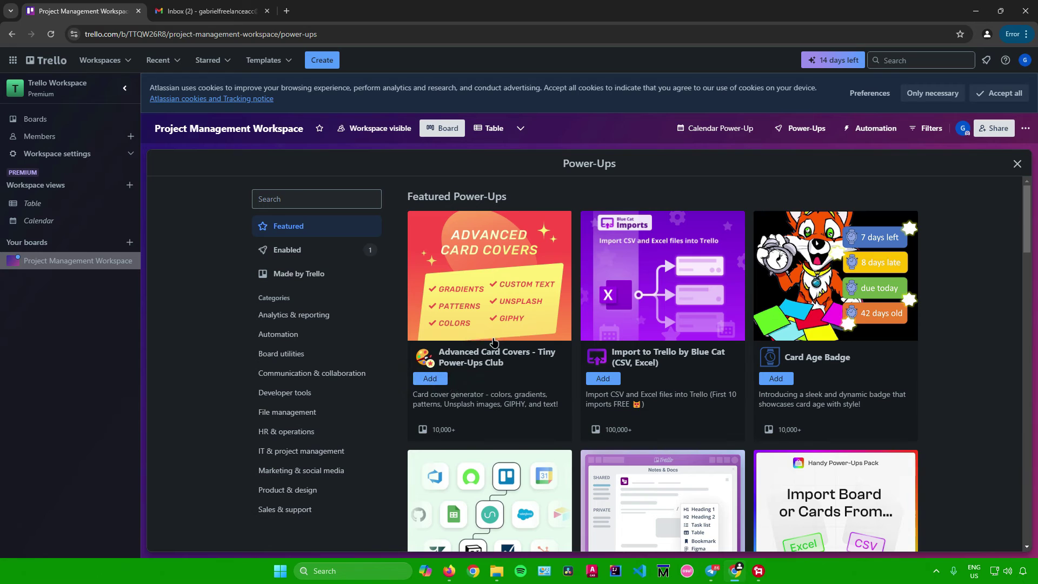
{"action": "scroll", "coordinate": [521, 311], "scroll_direction": "down", "scroll_amount": 5}
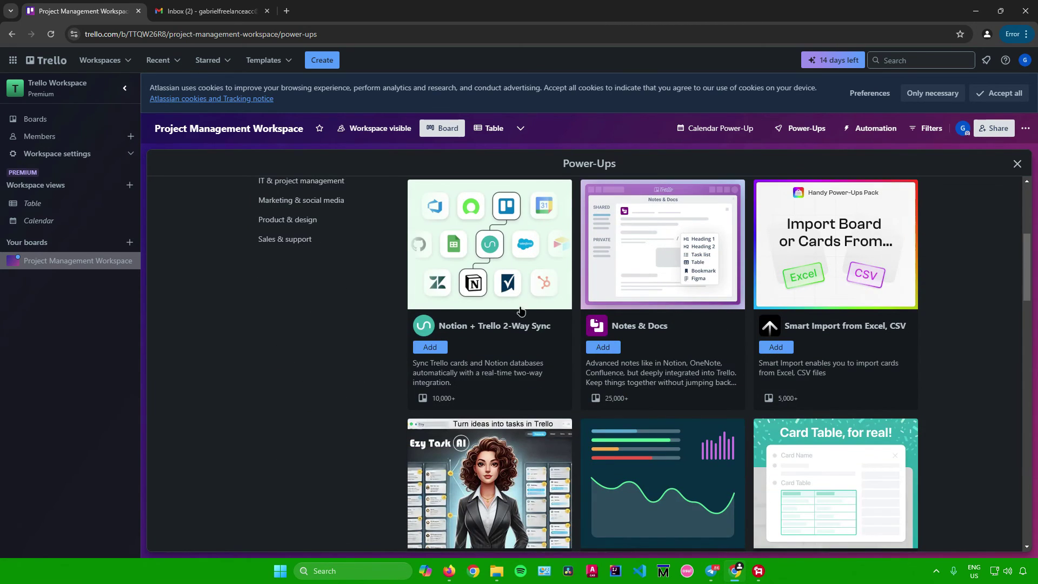
{"action": "scroll", "coordinate": [521, 311], "scroll_direction": "down", "scroll_amount": 6}
{"action": "scroll", "coordinate": [709, 278], "scroll_direction": "up", "scroll_amount": 4}
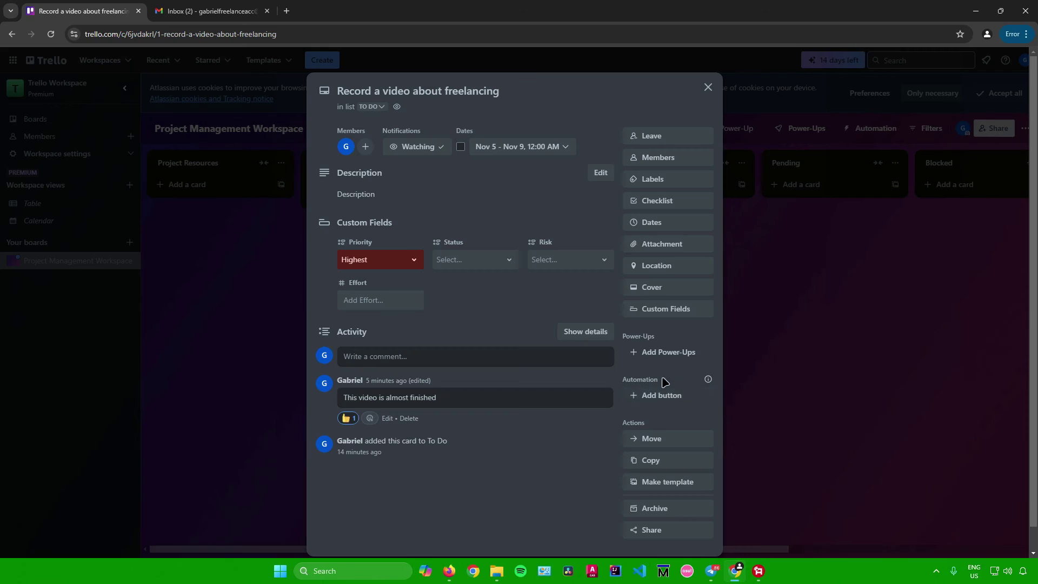
- Examine the card's automation button templates and its remaining actions, and return to the board
{"action": "left_click", "coordinate": [652, 400]}
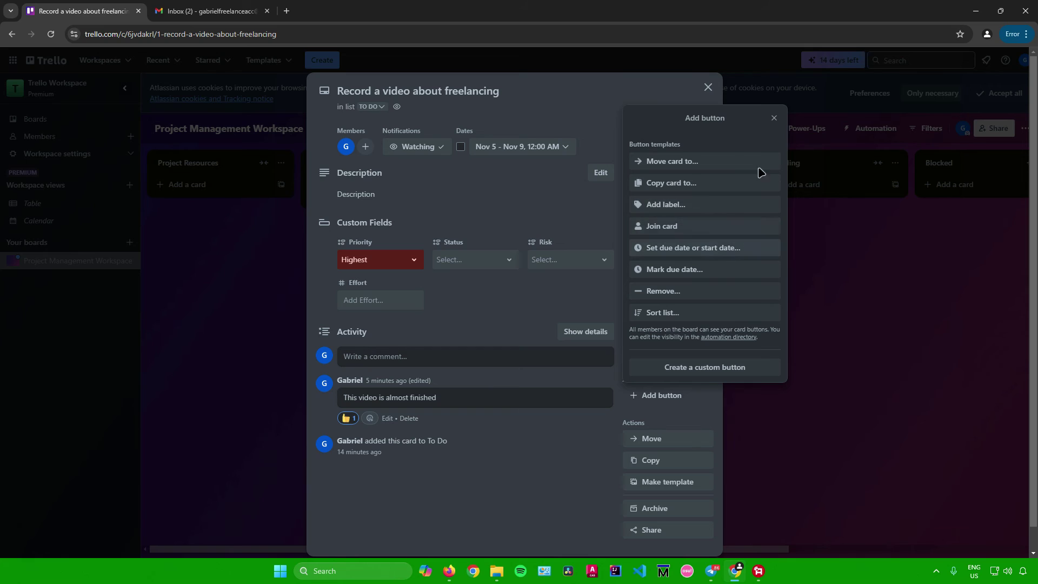
{"action": "left_click", "coordinate": [774, 119]}
{"action": "scroll", "coordinate": [661, 404], "scroll_direction": "down", "scroll_amount": 1}
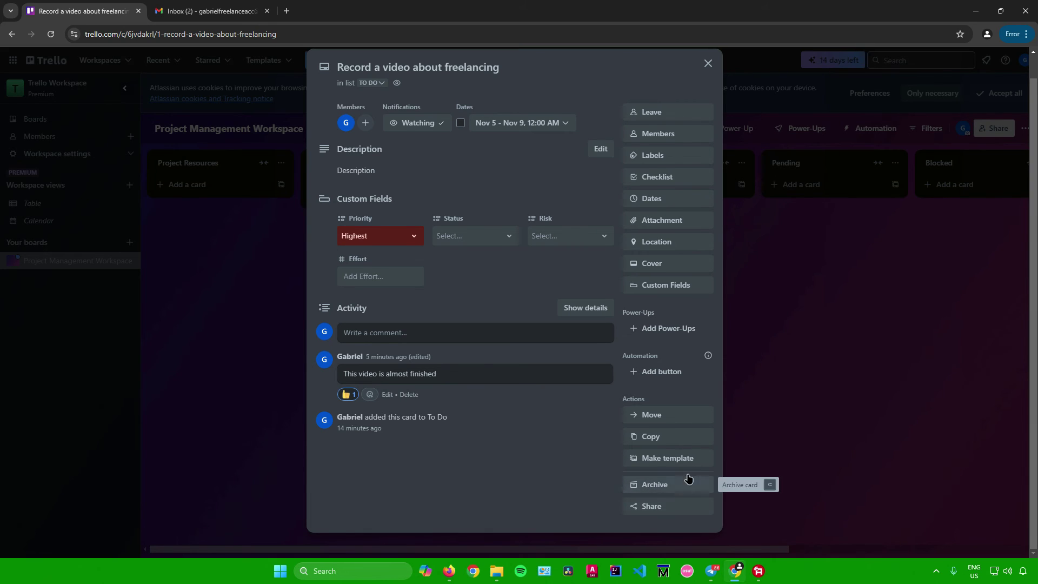
{"action": "scroll", "coordinate": [479, 168], "scroll_direction": "up", "scroll_amount": 2}
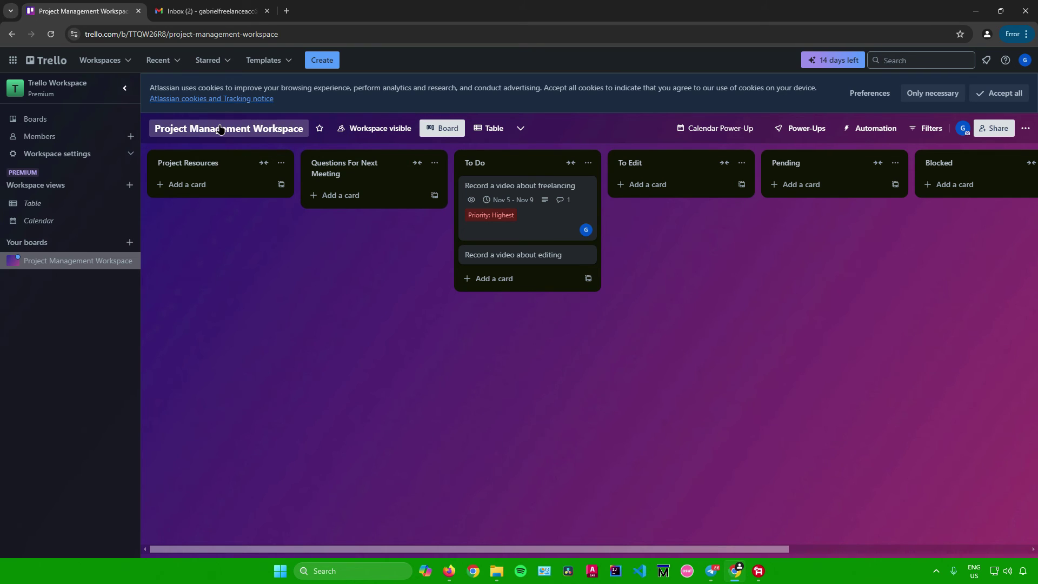
- Rename the board to "Project Management"
{"action": "left_click", "coordinate": [247, 130]}
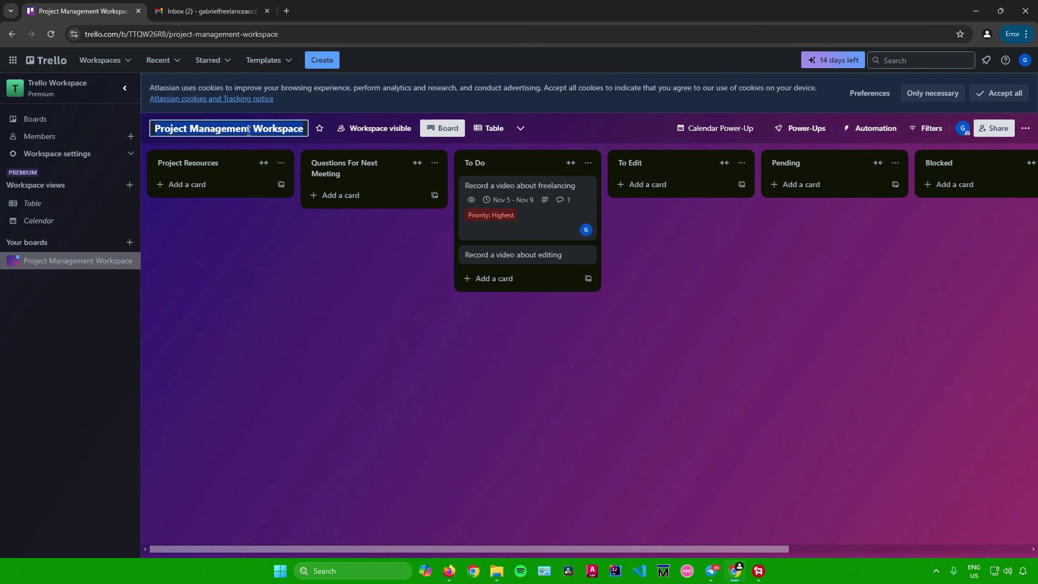
{"action": "left_click", "coordinate": [301, 128]}
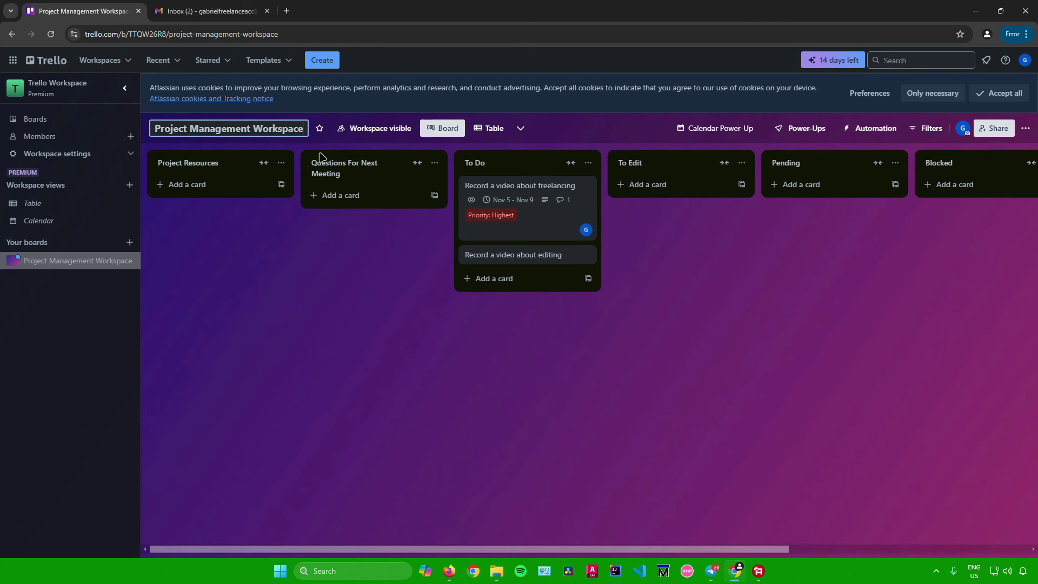
{"action": "key", "text": "BackSpace"}
{"action": "key", "text": "BackSpace"}
{"action": "key", "text": "BackSpace"}
{"action": "key", "text": "BackSpace"}
{"action": "key", "text": "BackSpace"}
{"action": "key", "text": "BackSpace"}
{"action": "key", "text": "BackSpace"}
{"action": "key", "text": "BackSpace"}
{"action": "key", "text": "BackSpace"}
{"action": "key", "text": "BackSpace"}
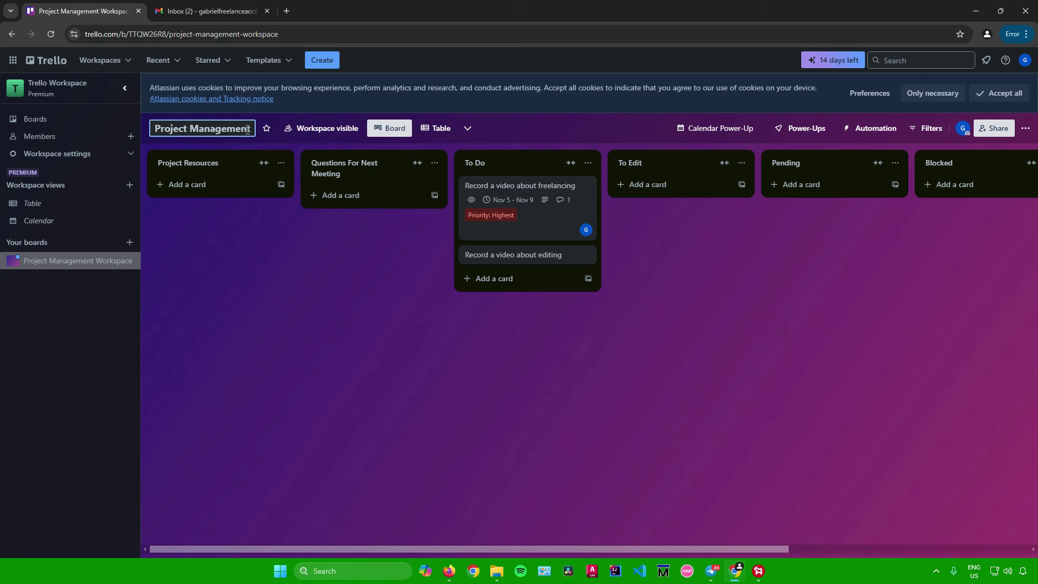
{"action": "left_click", "coordinate": [268, 115]}
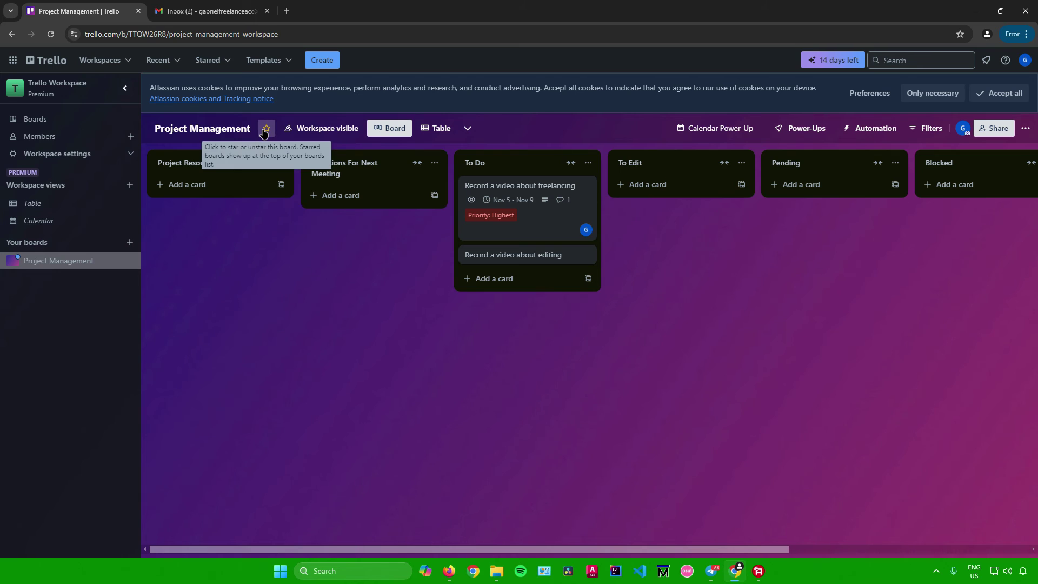
- Examine the board's visibility options, its Table view and the additional views that can be added, leaving them unchanged
{"action": "left_click", "coordinate": [319, 129]}
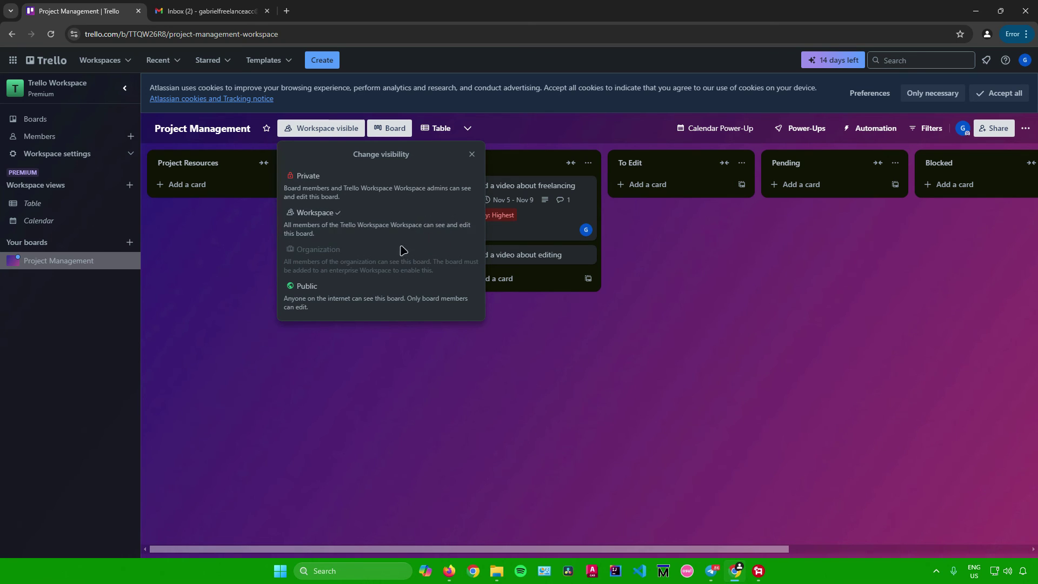
{"action": "left_click", "coordinate": [390, 129]}
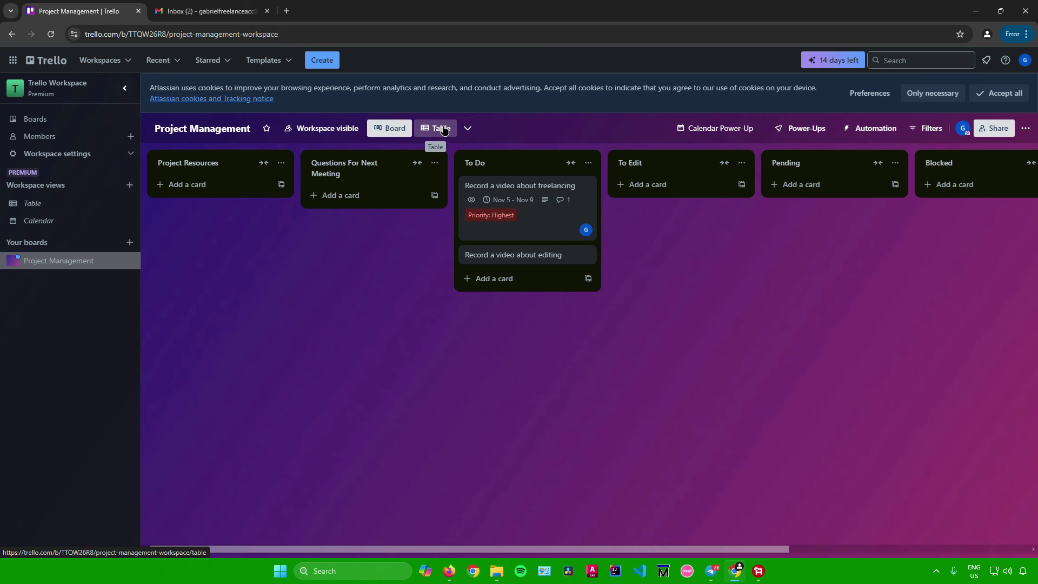
{"action": "left_click", "coordinate": [427, 132]}
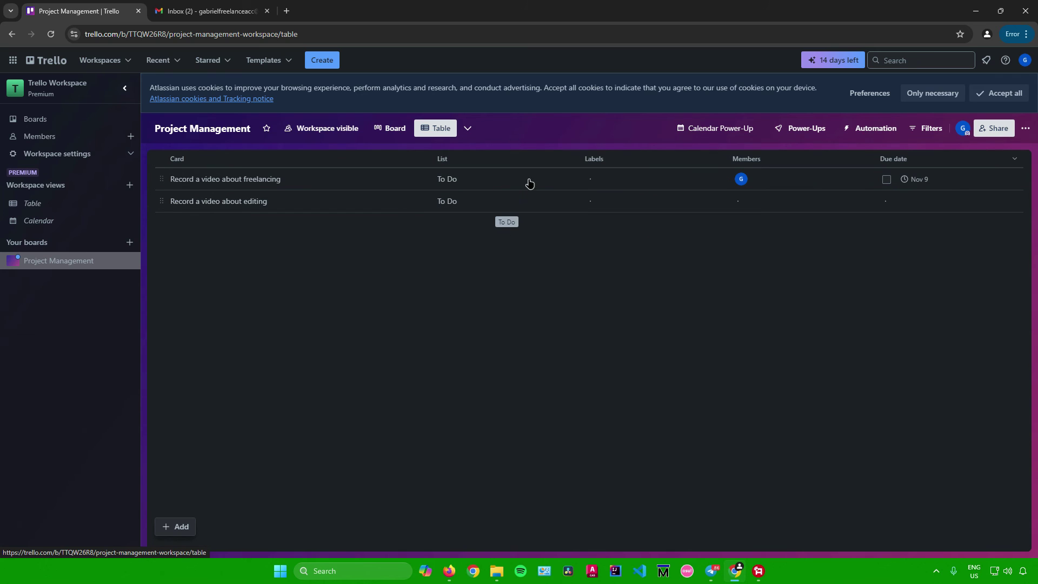
{"action": "left_click", "coordinate": [468, 129]}
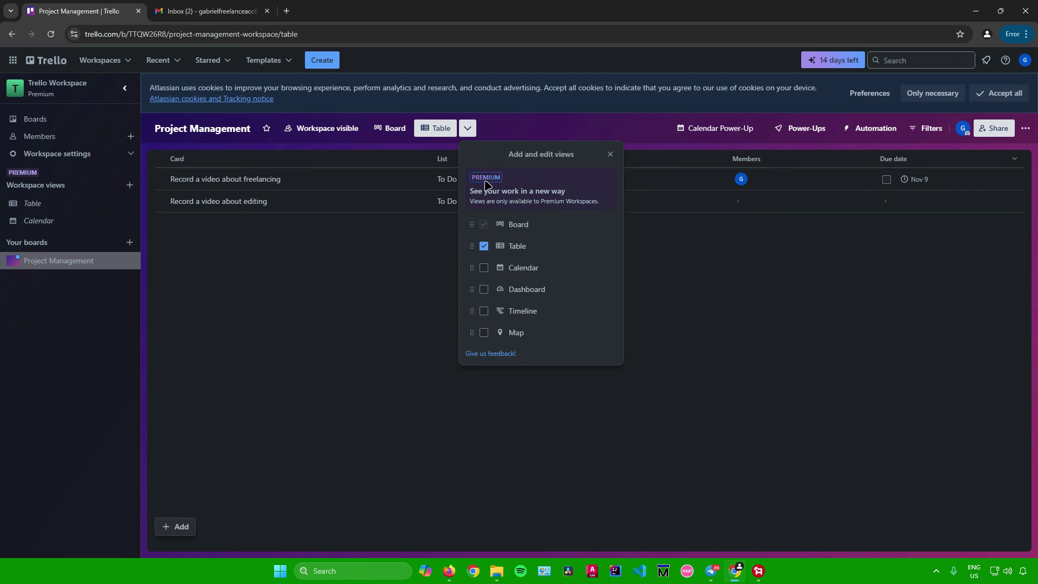
{"action": "left_click", "coordinate": [611, 154]}
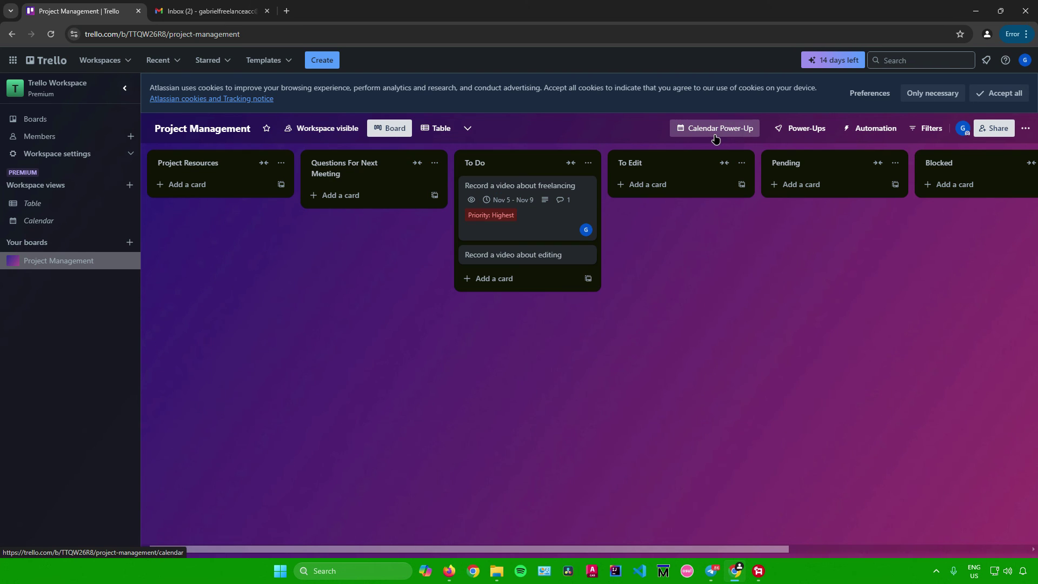
- Browse the board's November 2024 calendar and the add-card form for November 10, and return to the board without adding a card
{"action": "left_click", "coordinate": [714, 135]}
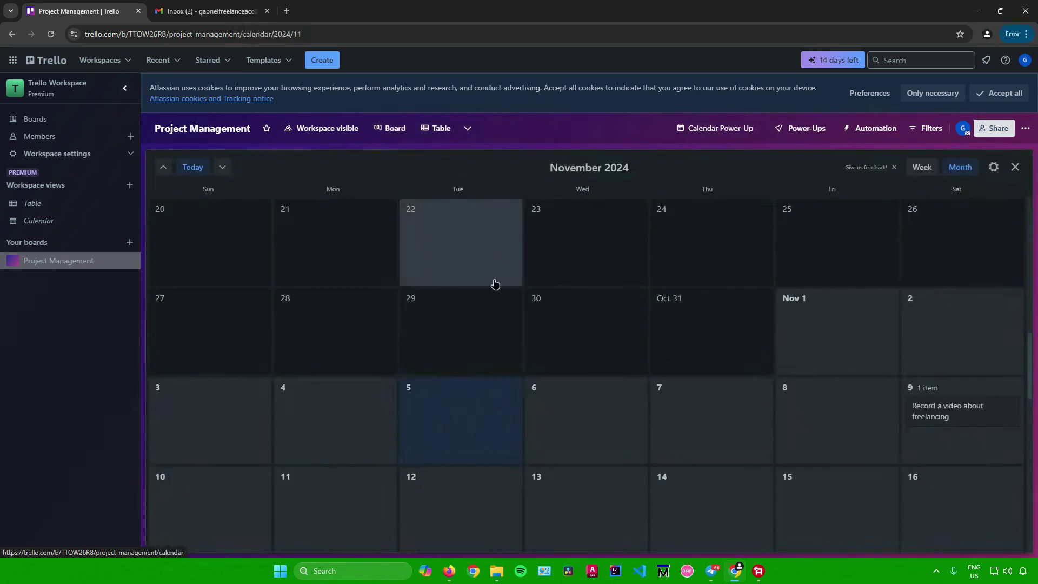
{"action": "scroll", "coordinate": [529, 276], "scroll_direction": "down", "scroll_amount": 3}
{"action": "scroll", "coordinate": [540, 278], "scroll_direction": "up", "scroll_amount": 8}
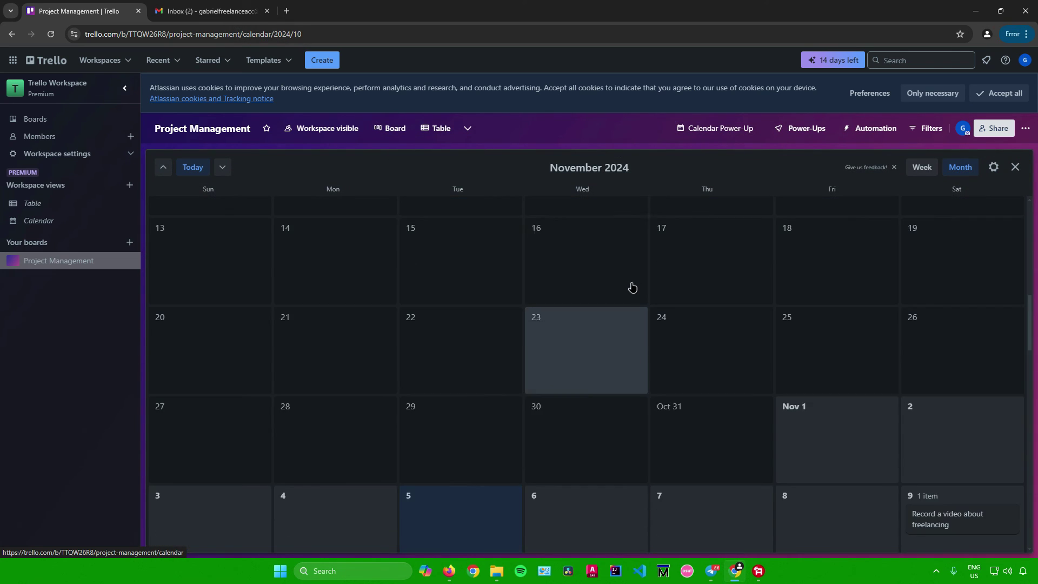
{"action": "scroll", "coordinate": [633, 288], "scroll_direction": "down", "scroll_amount": 6}
{"action": "scroll", "coordinate": [633, 287], "scroll_direction": "up", "scroll_amount": 4}
{"action": "scroll", "coordinate": [633, 287], "scroll_direction": "down", "scroll_amount": 3}
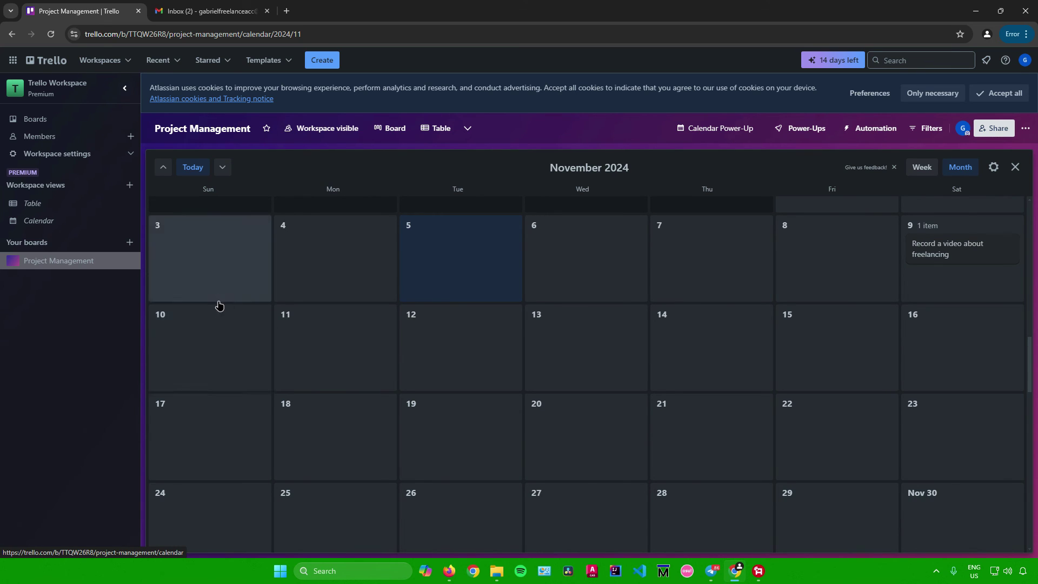
{"action": "left_click", "coordinate": [240, 339]}
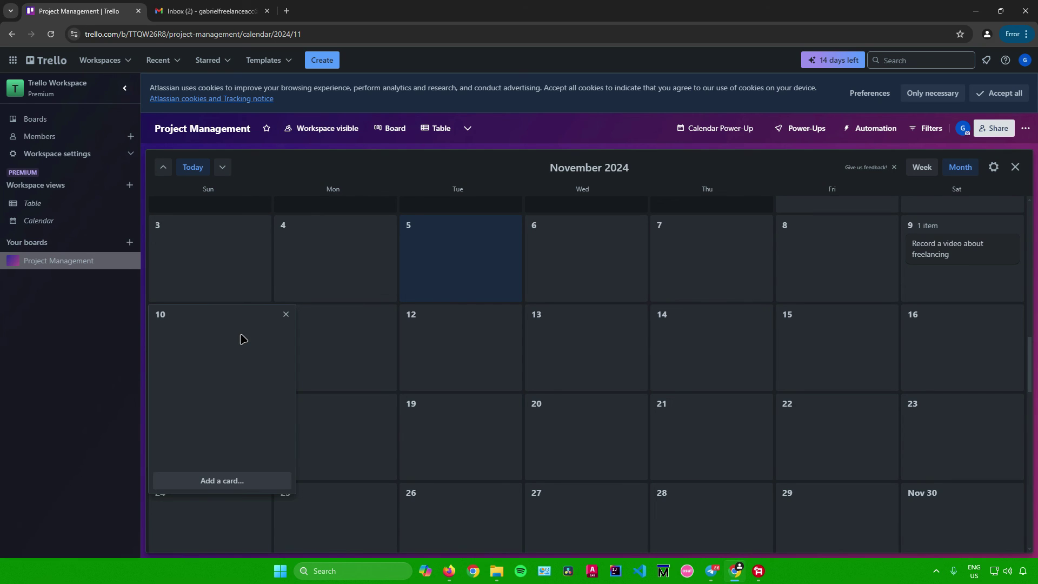
{"action": "left_click", "coordinate": [238, 480]}
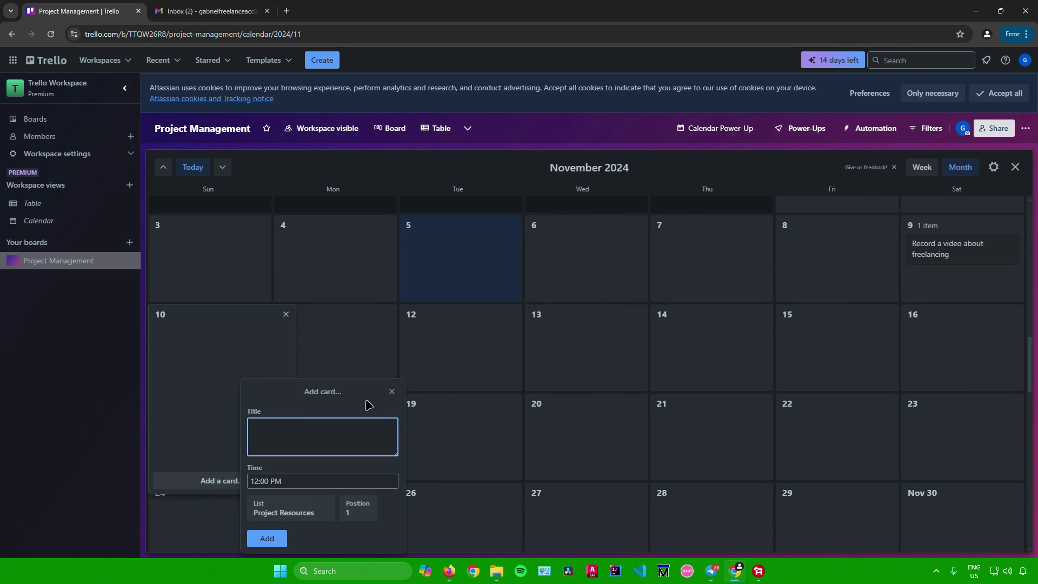
{"action": "left_click", "coordinate": [389, 128]}
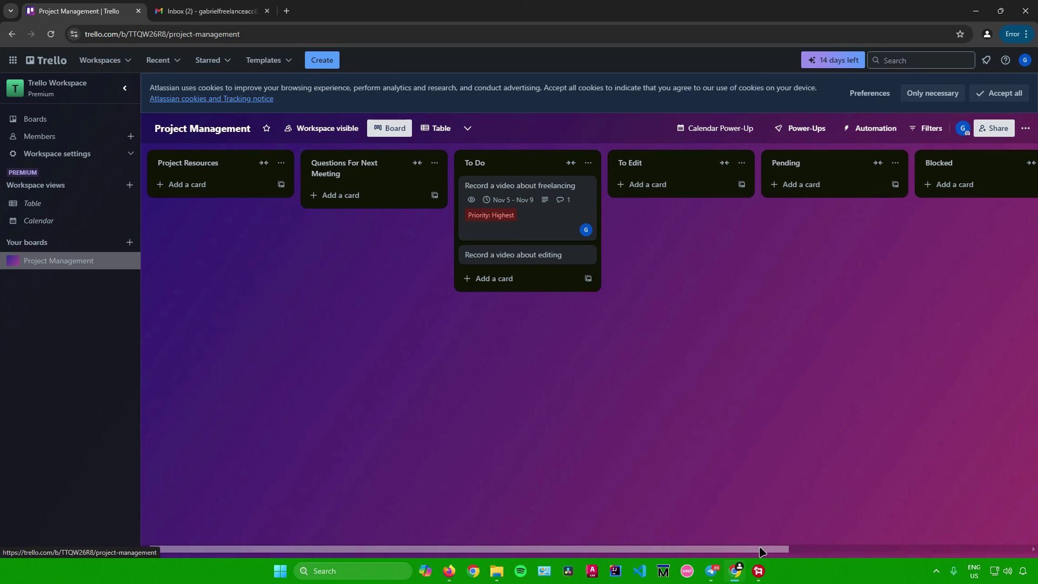
- Examine the card filter options for keyword, members, due date, labels and activity without applying any filter
{"action": "left_click_drag", "start_coordinate": [762, 551], "coordinate": [936, 163]}
{"action": "left_click", "coordinate": [927, 134]}
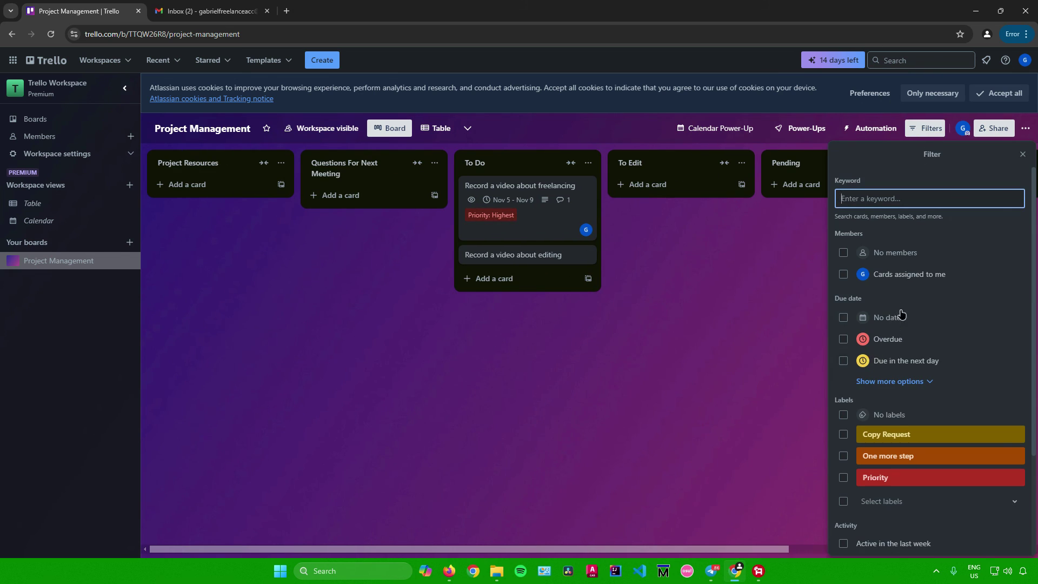
{"action": "scroll", "coordinate": [903, 319], "scroll_direction": "down", "scroll_amount": 2}
{"action": "scroll", "coordinate": [905, 324], "scroll_direction": "up", "scroll_amount": 2}
{"action": "scroll", "coordinate": [862, 234], "scroll_direction": "down", "scroll_amount": 1}
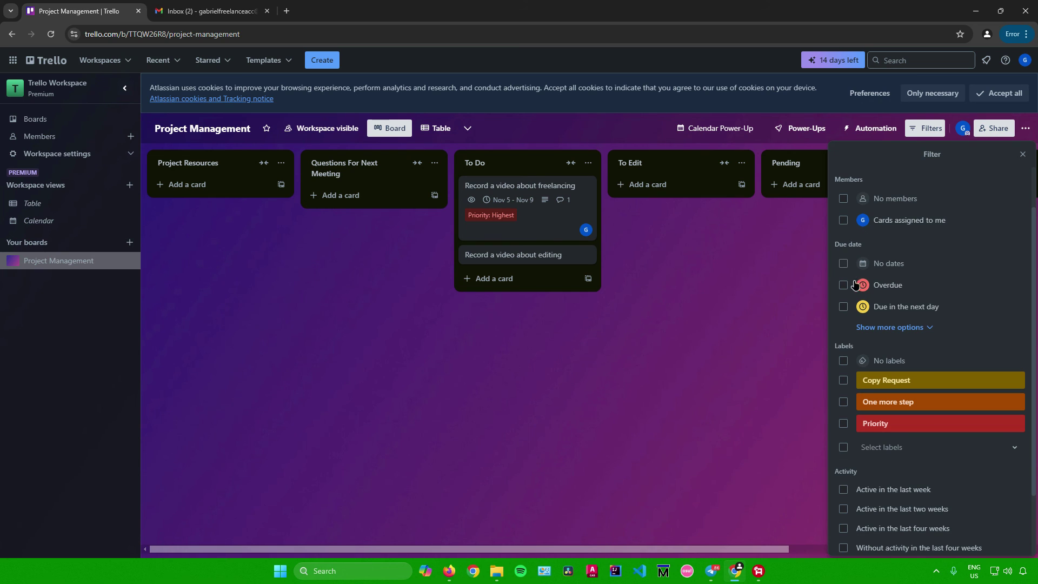
{"action": "scroll", "coordinate": [847, 299], "scroll_direction": "down", "scroll_amount": 2}
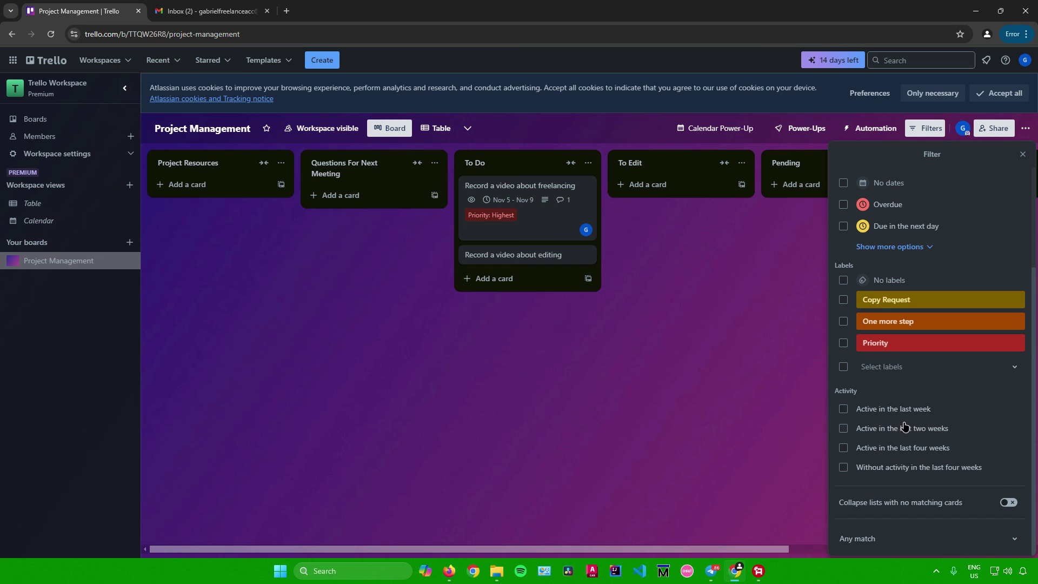
{"action": "scroll", "coordinate": [890, 427], "scroll_direction": "up", "scroll_amount": 3}
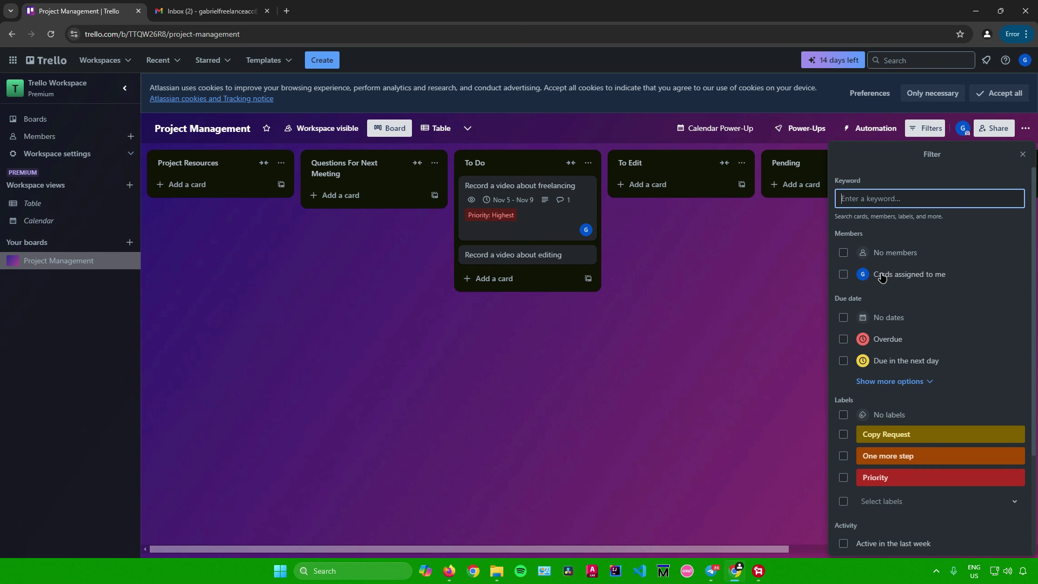
{"action": "scroll", "coordinate": [879, 279], "scroll_direction": "down", "scroll_amount": 3}
{"action": "scroll", "coordinate": [871, 279], "scroll_direction": "up", "scroll_amount": 4}
{"action": "left_click", "coordinate": [760, 350]}
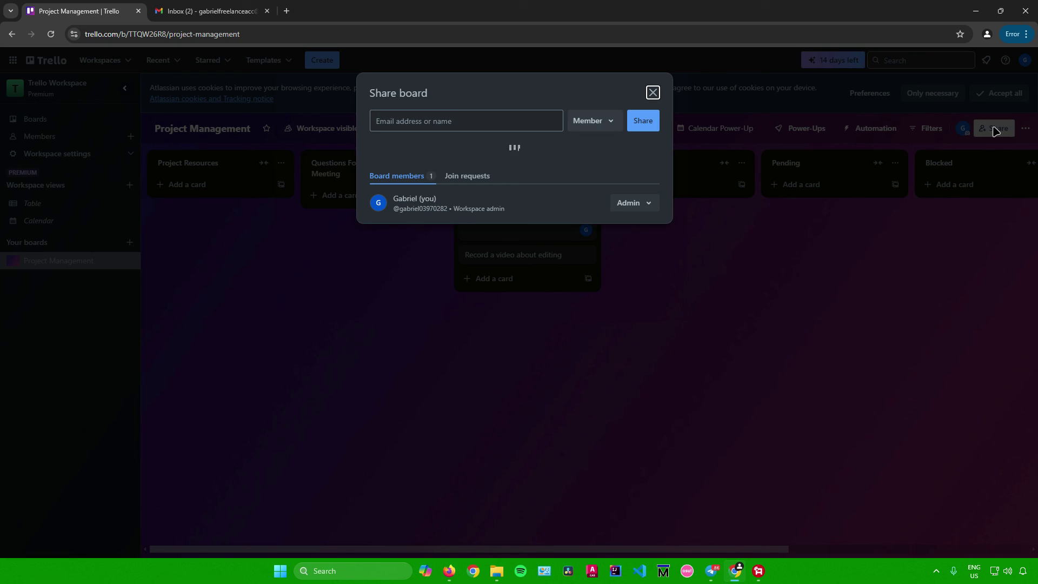
- Examine the board's sharing options, including the invitation roles, board members and join requests, and close them without inviting anyone
{"action": "left_click", "coordinate": [994, 129]}
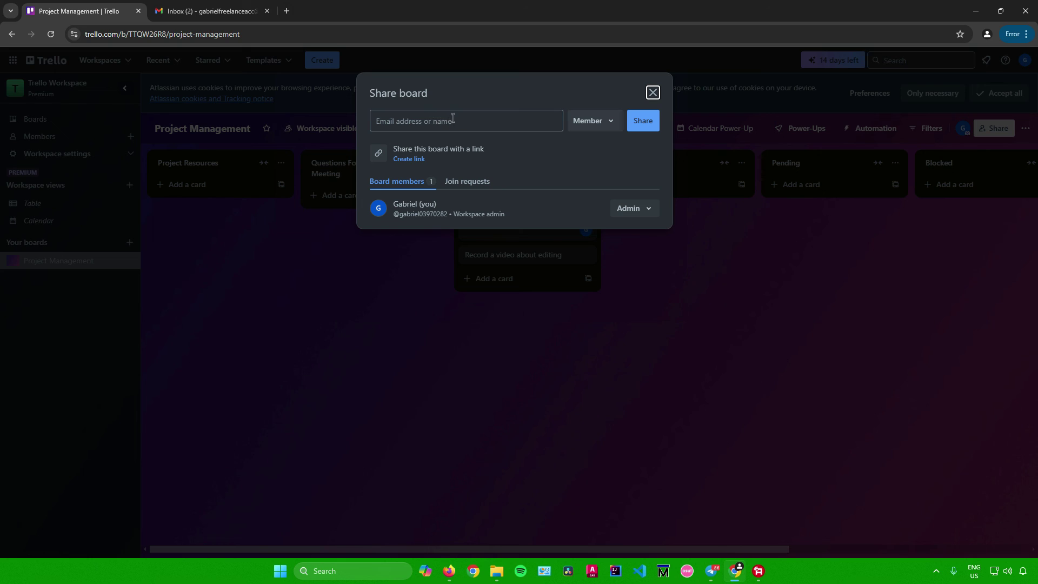
{"action": "left_click", "coordinate": [587, 124]}
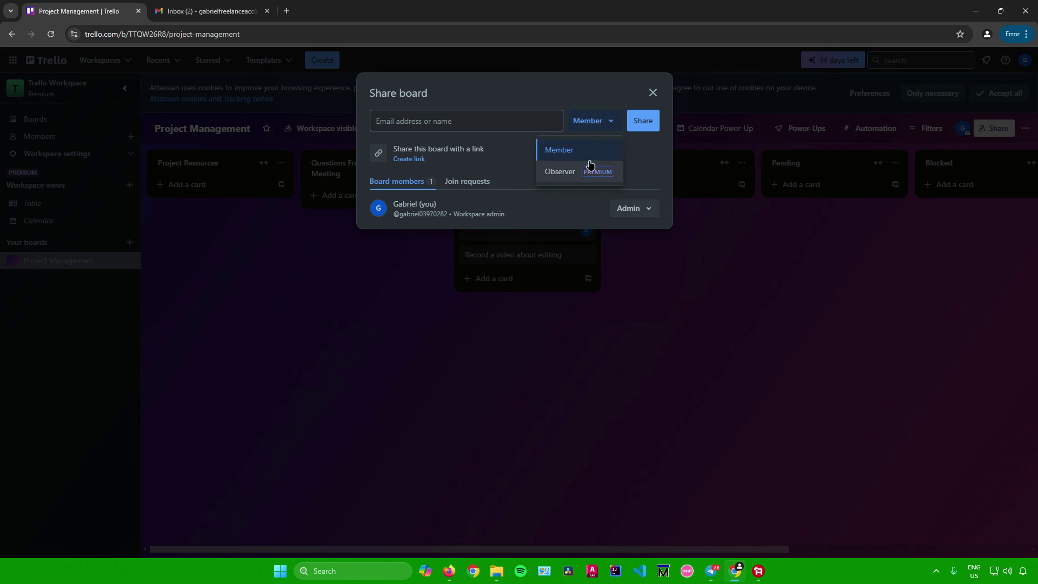
{"action": "left_click", "coordinate": [591, 125]}
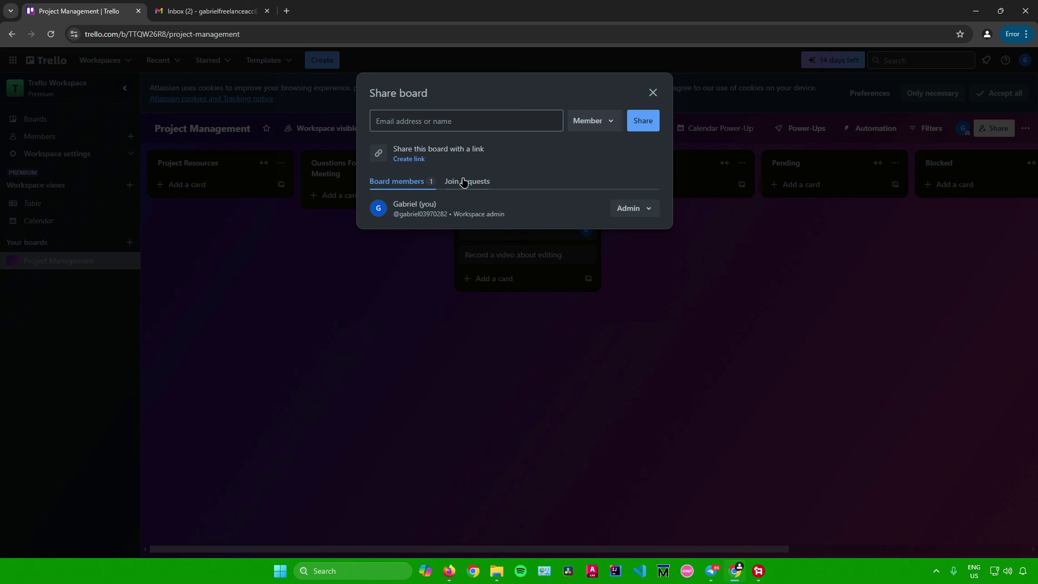
{"action": "left_click", "coordinate": [637, 211]}
{"action": "left_click", "coordinate": [471, 181]}
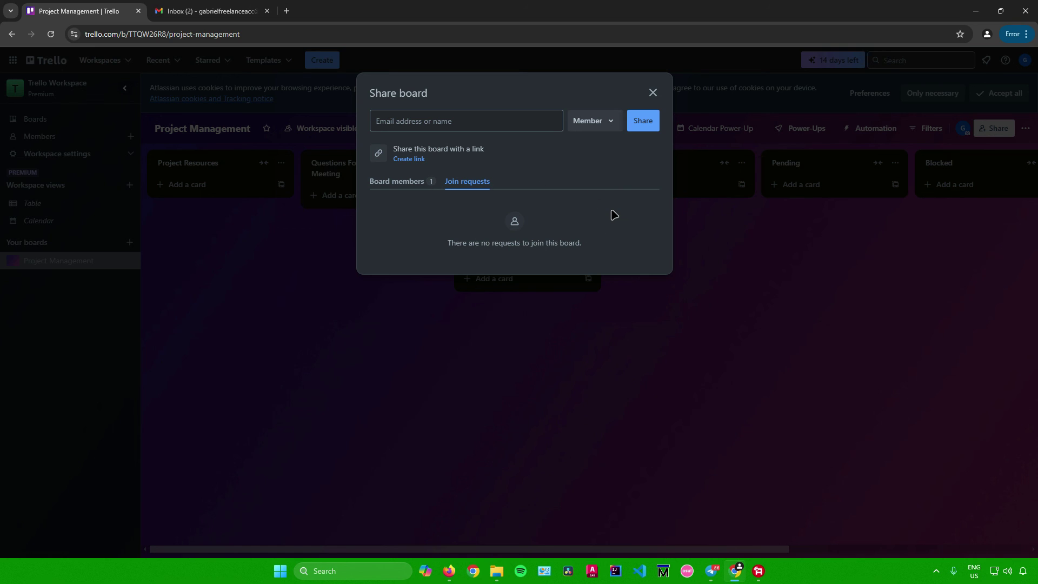
{"action": "left_click", "coordinate": [653, 93]}
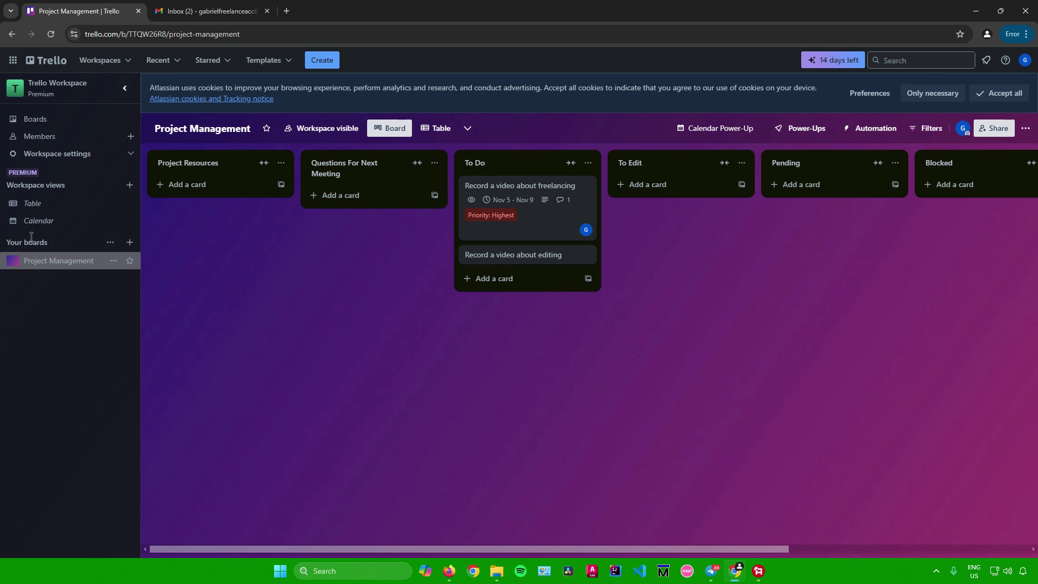
- Close the Project Management board from the workspace's list of boards
{"action": "left_click", "coordinate": [114, 262]}
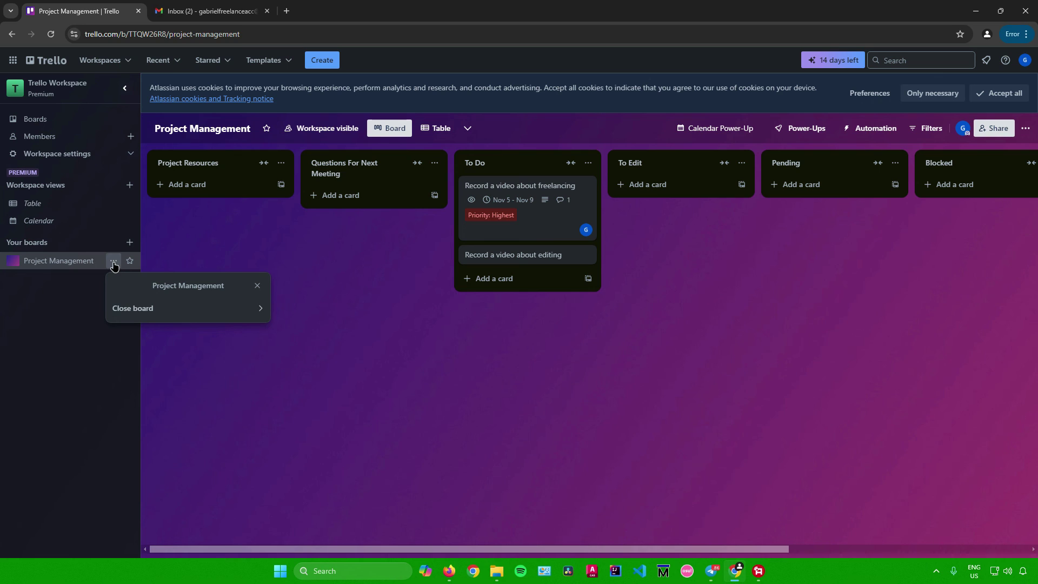
{"action": "left_click", "coordinate": [160, 309]}
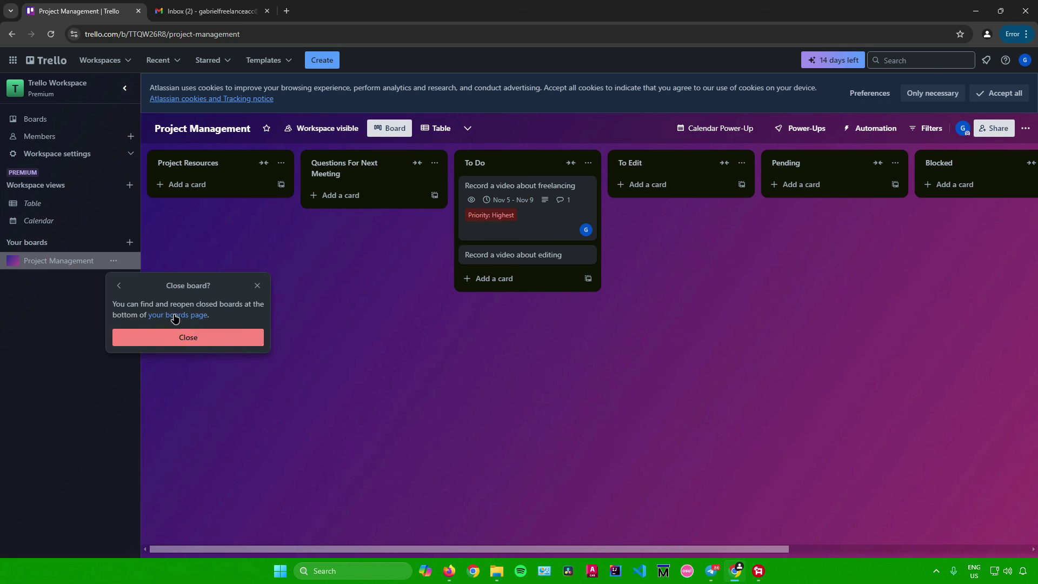
{"action": "left_click", "coordinate": [188, 338]}
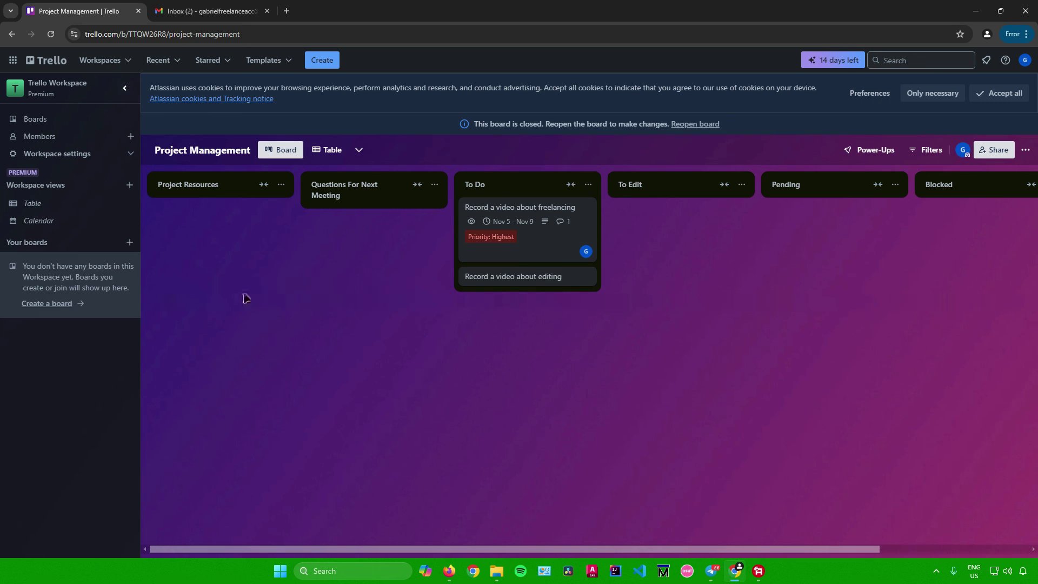
- From the workspace's closed boards, reopen My Trello board in Trello Workspace and permanently delete the Project Management board
{"action": "left_click", "coordinate": [71, 119]}
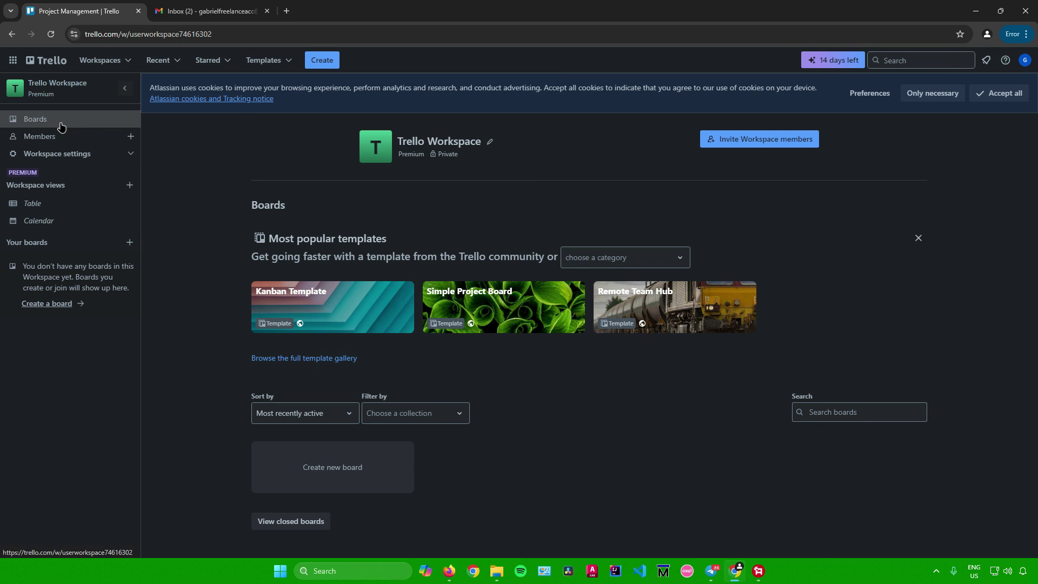
{"action": "left_click", "coordinate": [295, 523]}
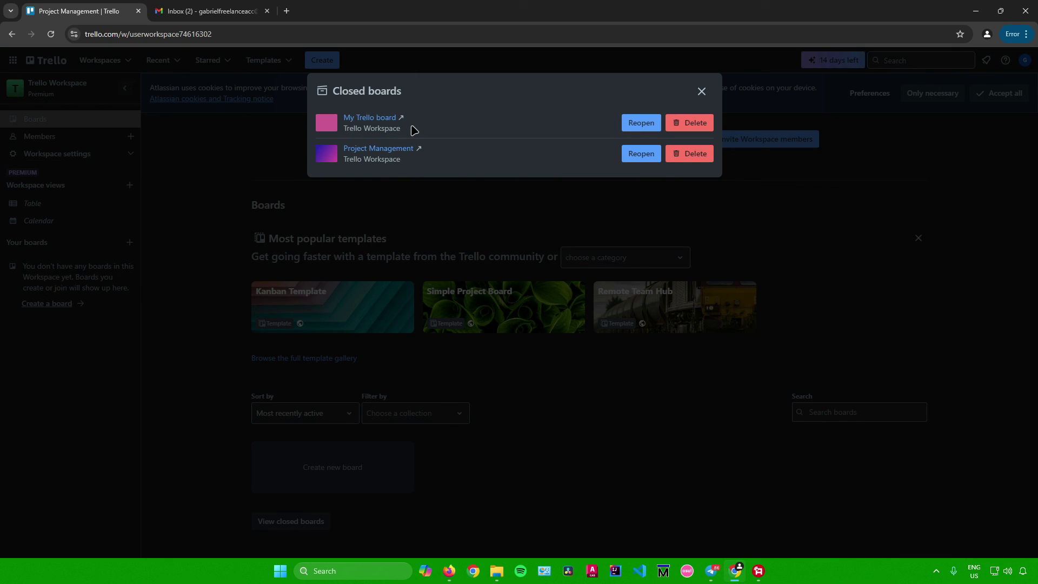
{"action": "left_click", "coordinate": [639, 124]}
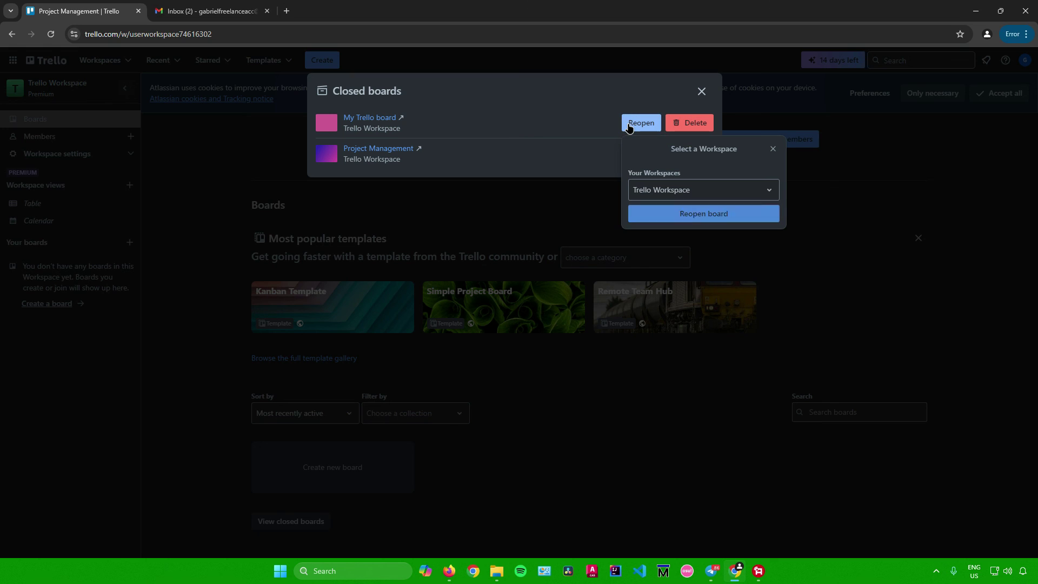
{"action": "left_click", "coordinate": [685, 216]}
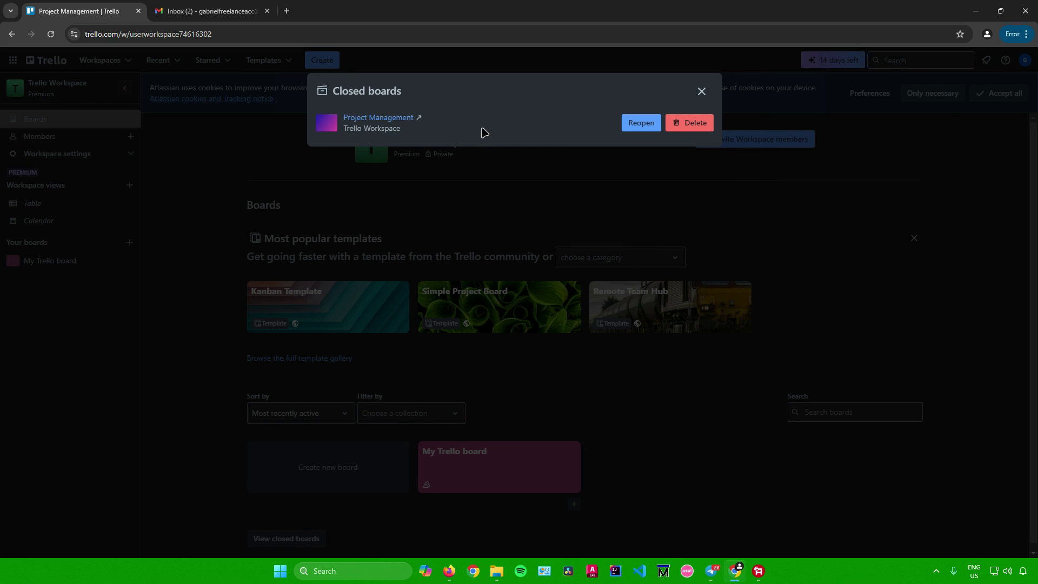
{"action": "left_click", "coordinate": [687, 124]}
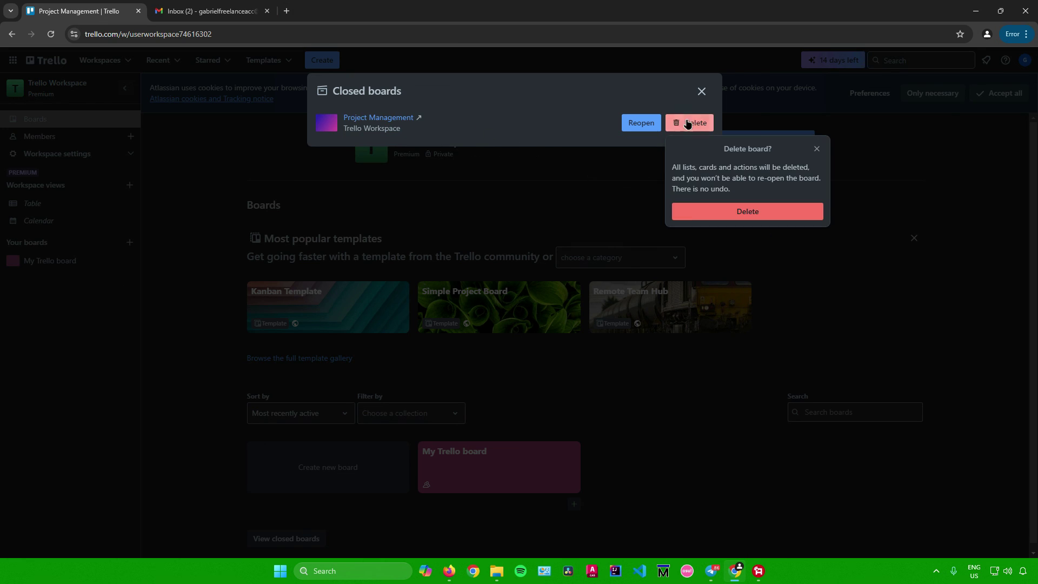
{"action": "left_click", "coordinate": [710, 214]}
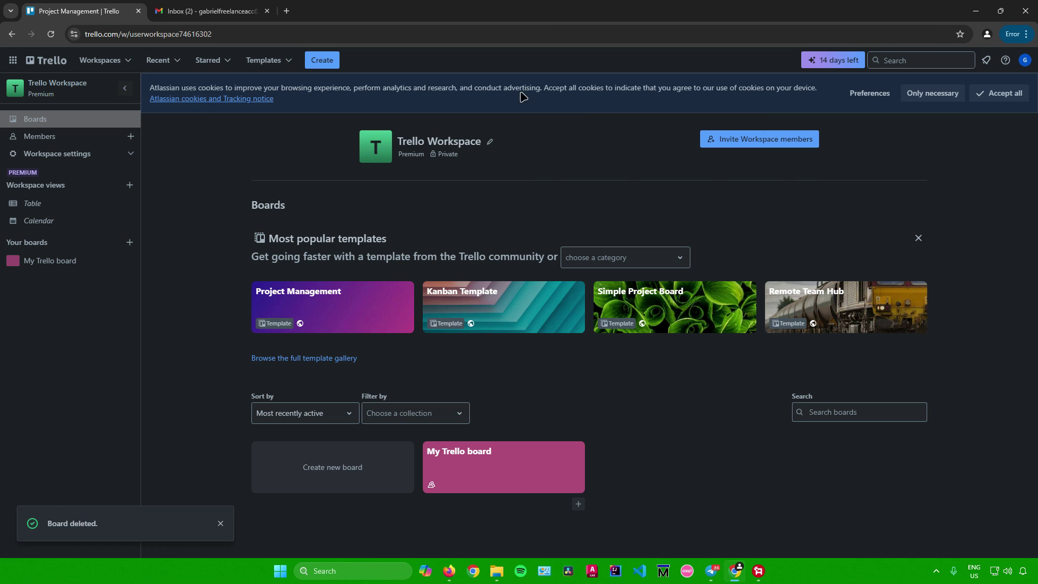